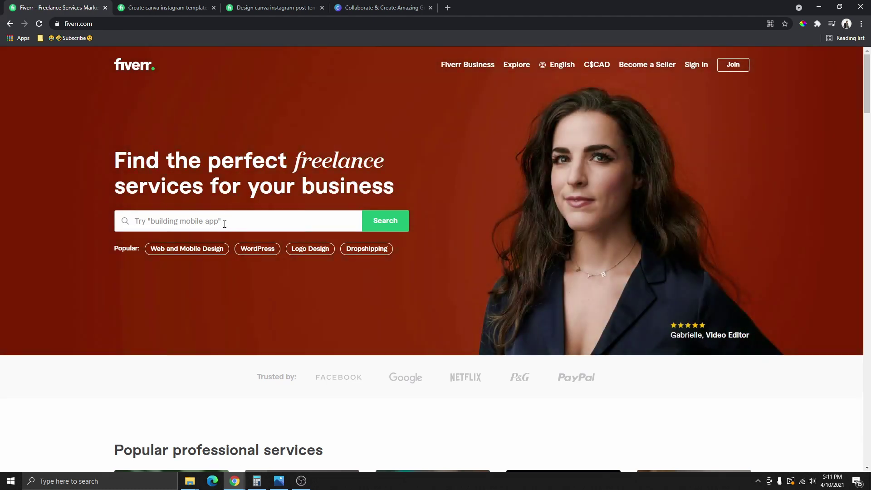
- Search Fiverr for "canva" services and check the search term in the results heading
click(215, 221)
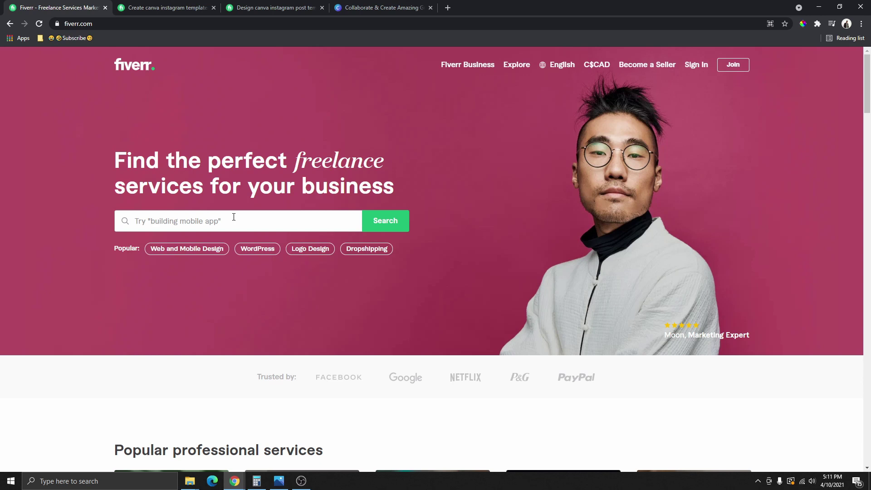
text(canva)
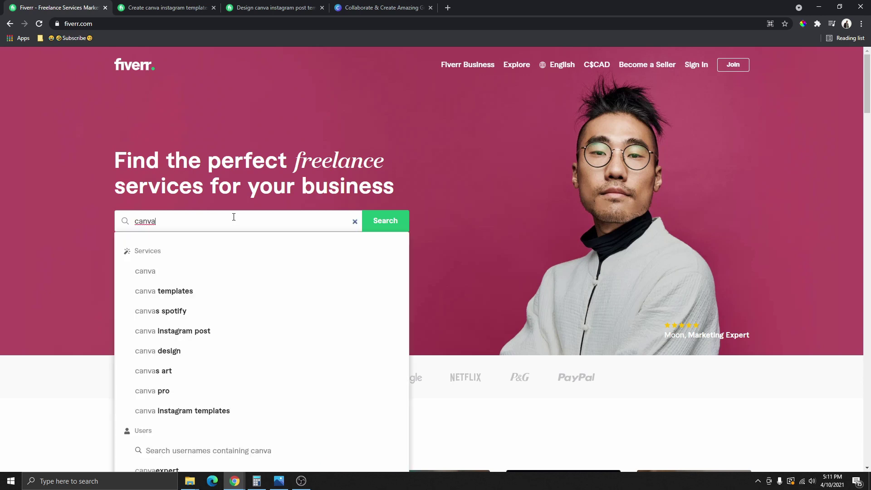
key(Return)
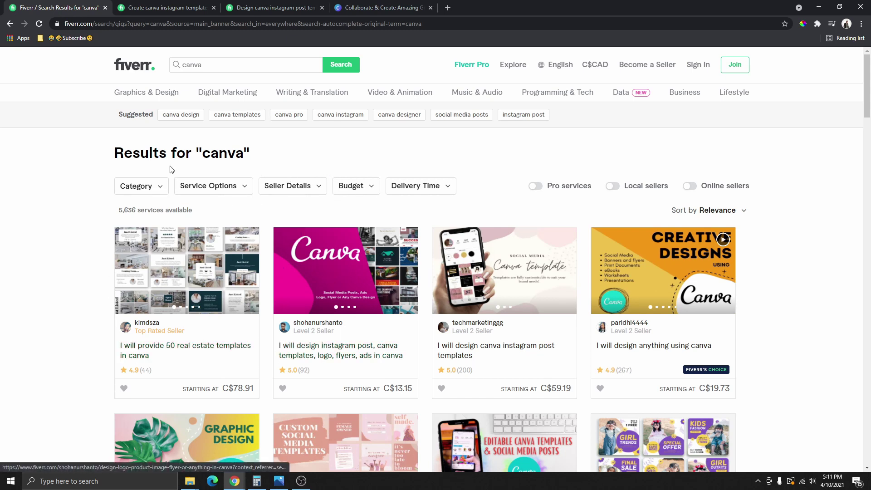
drag(202, 155, 245, 160)
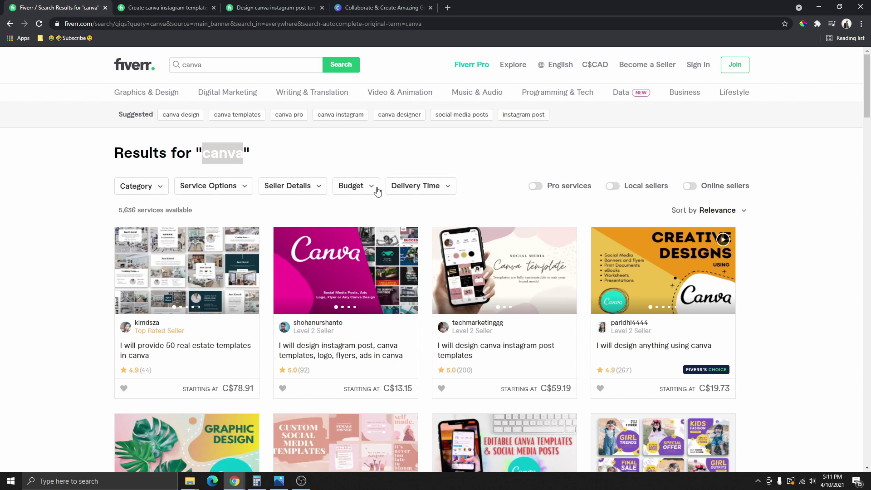
click(366, 218)
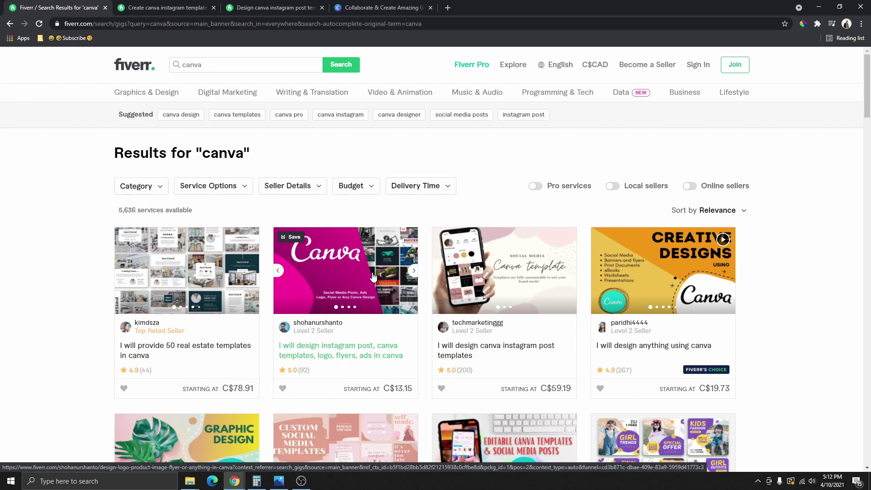
- Browse the Canva results, check a seller's level, and open the "I will design anything in canva" gig in its own tab
scroll(191, 261, down, 1)
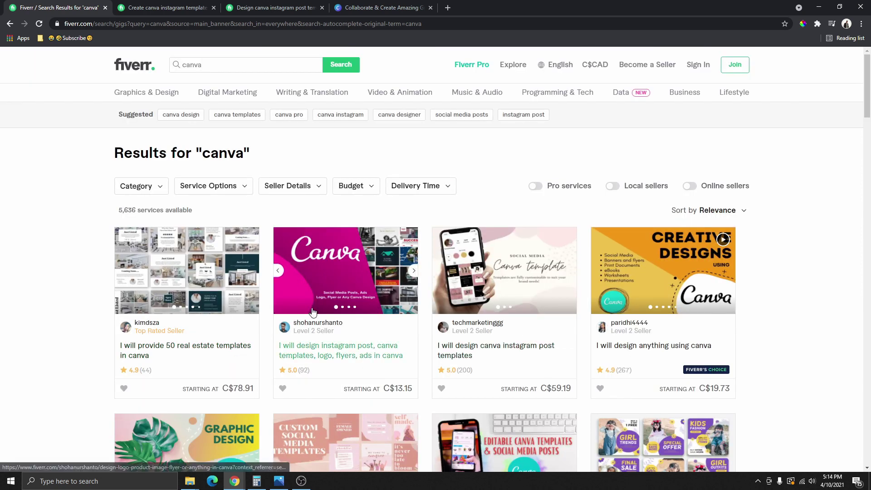
scroll(295, 312, down, 2)
scroll(191, 286, down, 3)
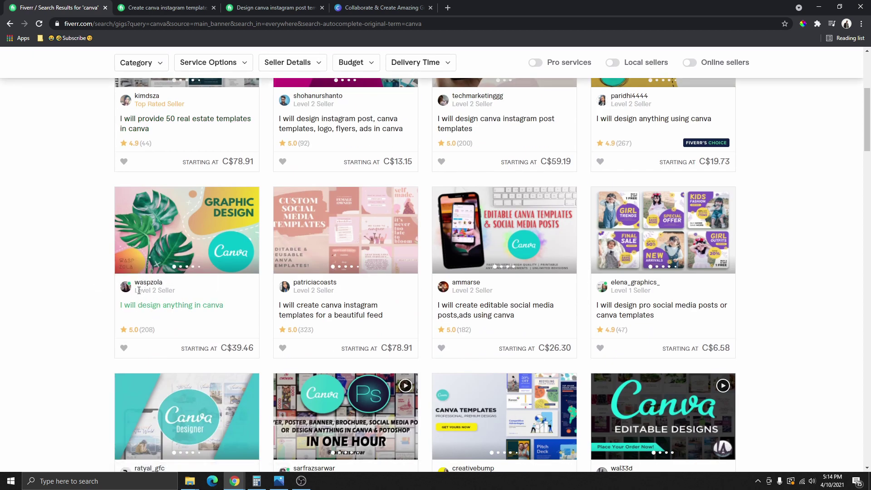
drag(174, 290, 146, 291)
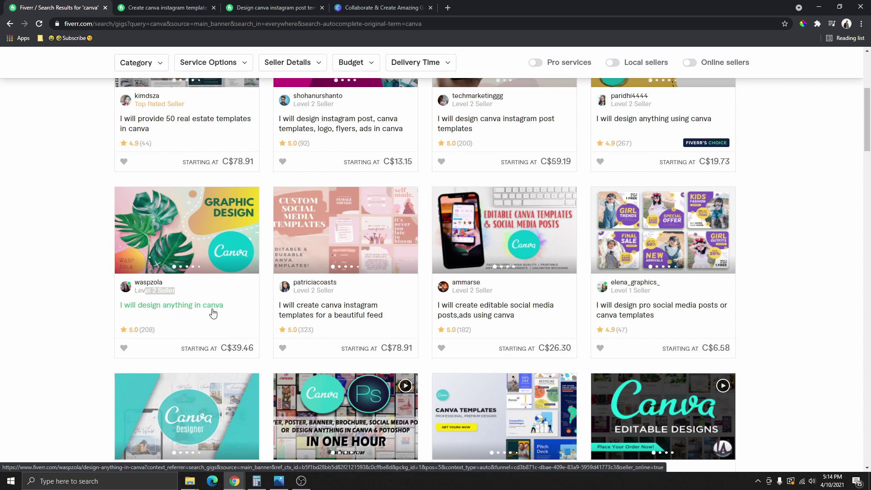
right_click(189, 337)
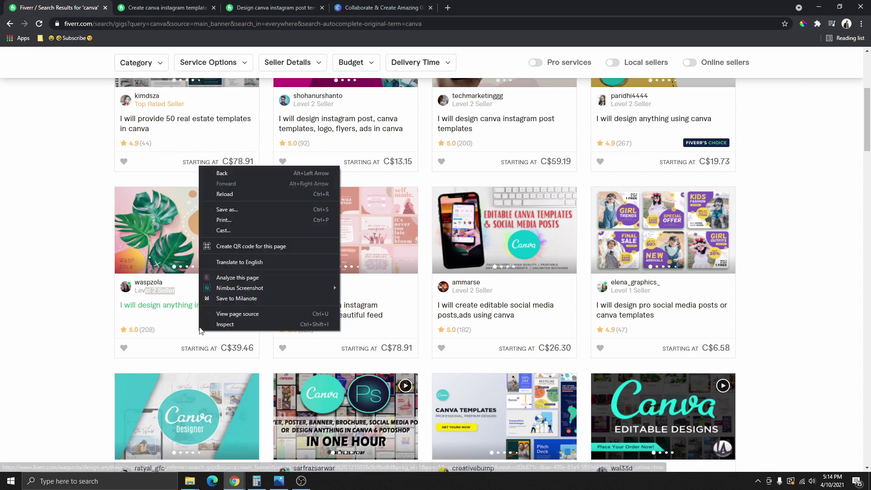
click(179, 305)
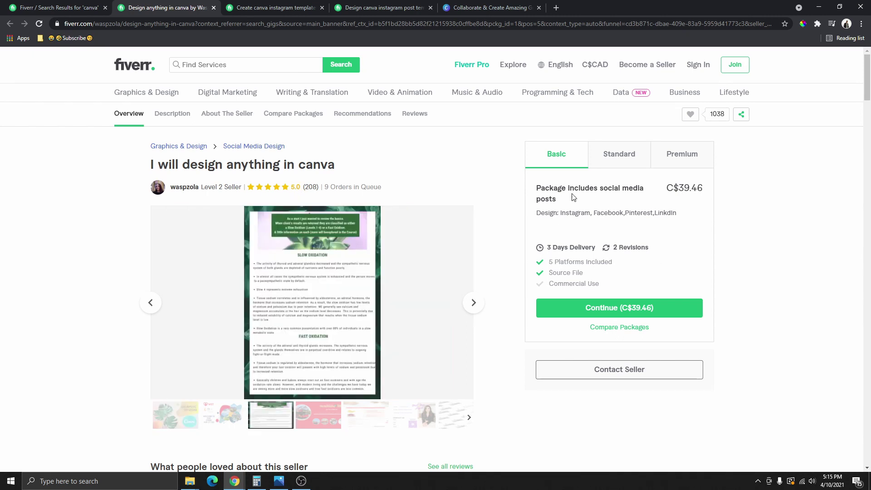
- Review the Basic package's price and included social media designs, and go on to the gig description
drag(676, 190, 701, 189)
drag(561, 213, 692, 214)
scroll(369, 250, down, 9)
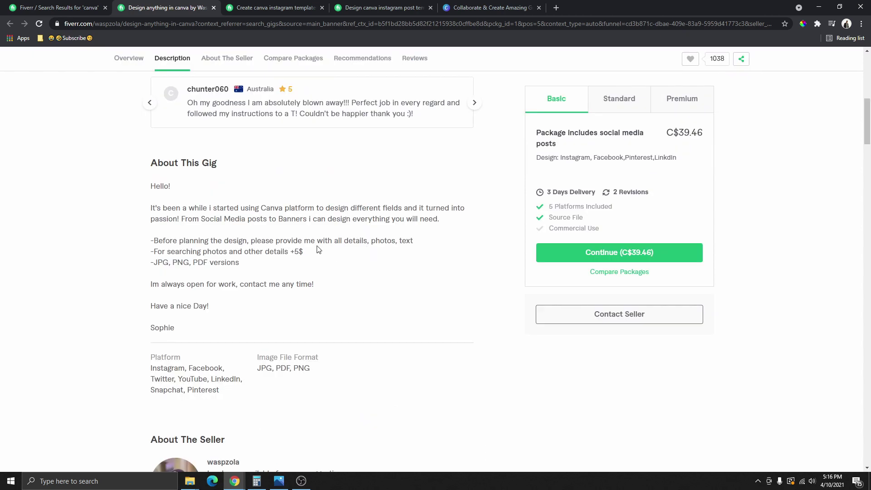
- Examine what the gig description asks clients to provide and its extra charge for searching photos
drag(253, 242, 420, 245)
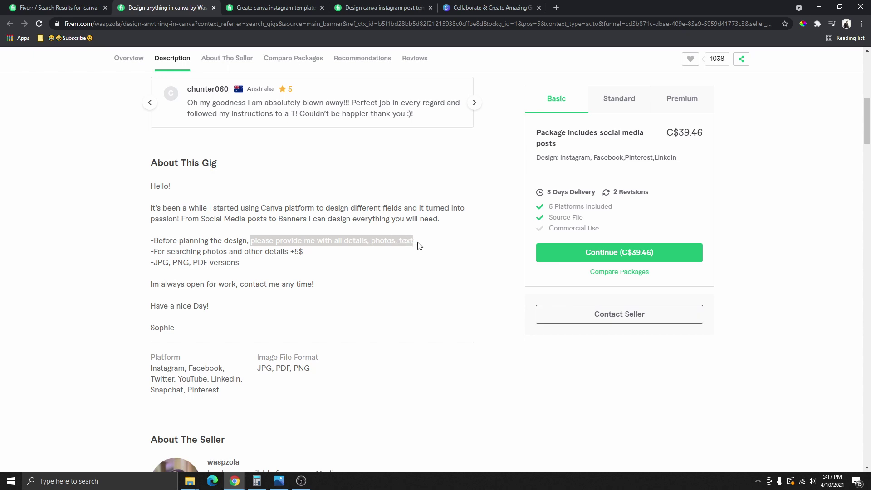
click(382, 268)
drag(372, 242, 393, 240)
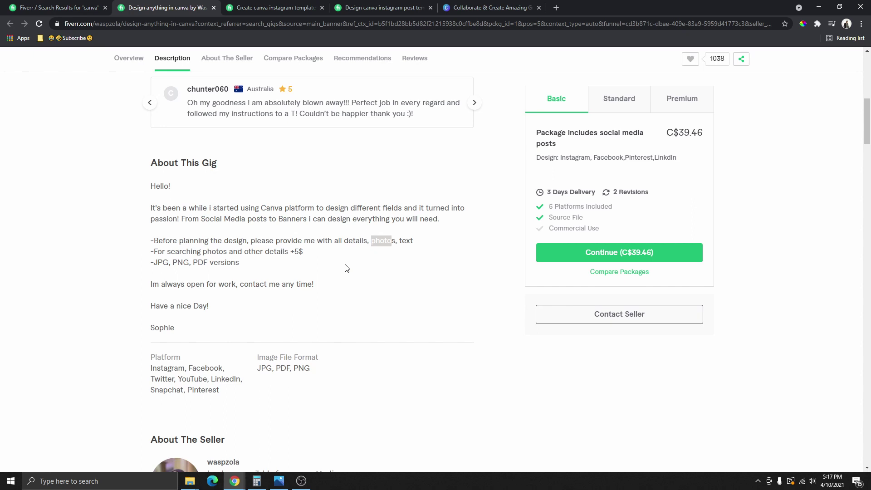
drag(304, 252, 233, 252)
click(327, 262)
mouse_move(317, 259)
mouse_down()
mouse_move(261, 254)
mouse_move(326, 261)
mouse_up()
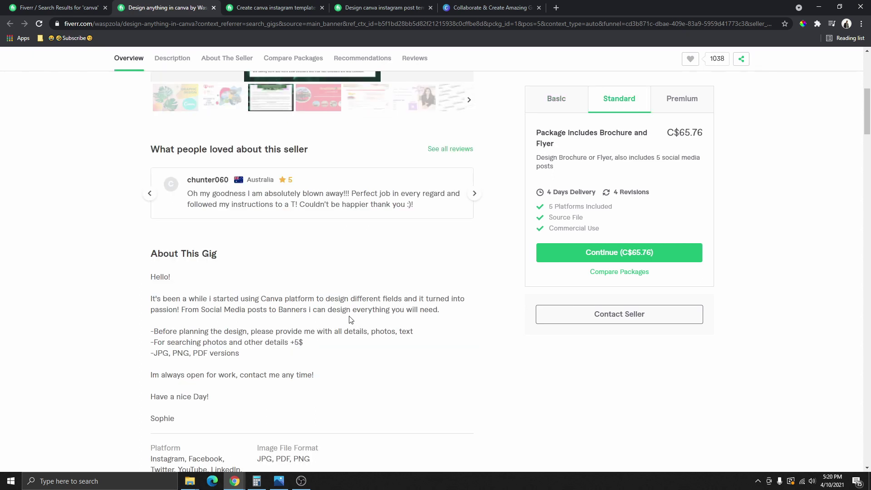
- Check the gig's number of orders in queue and show its Basic package
scroll(309, 187, up, 7)
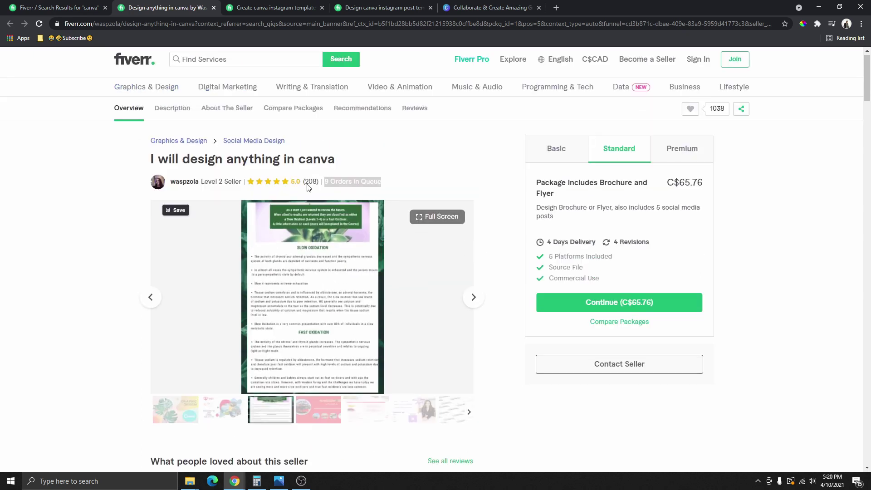
click(325, 190)
drag(325, 191, 407, 193)
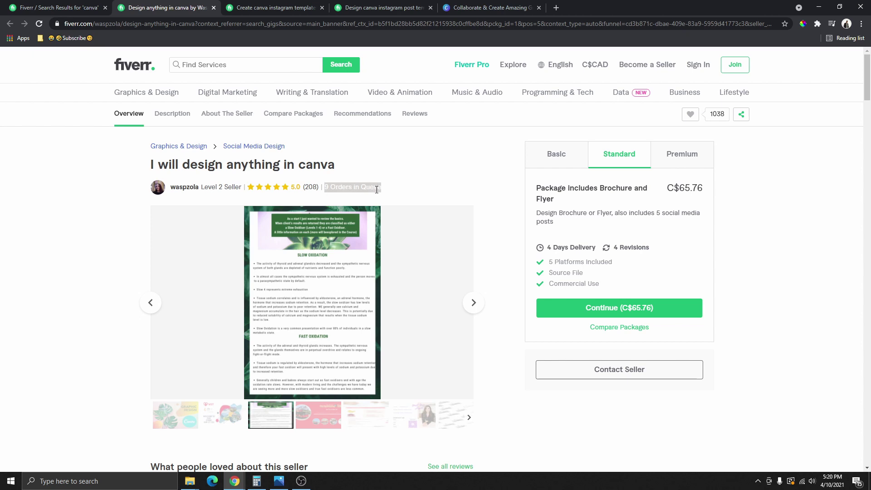
click(544, 157)
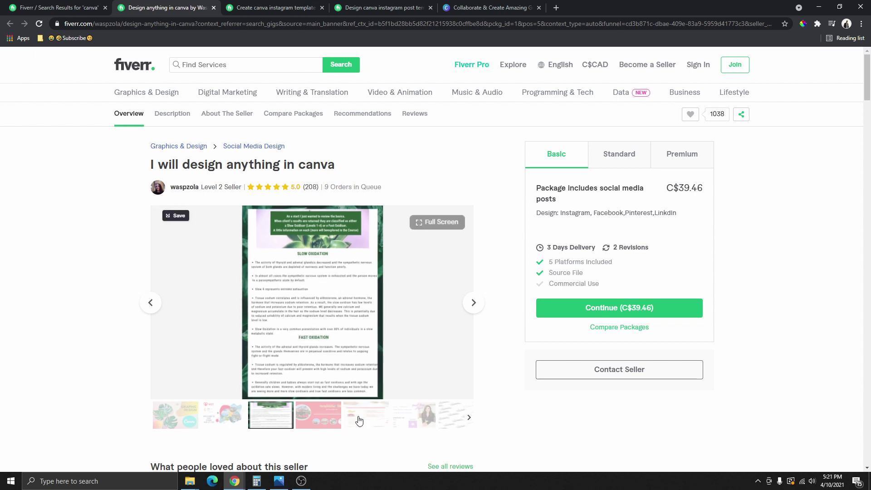
- Switch to Calculator and multiply 39 by 9 to estimate the earnings from the queued Basic orders
click(262, 485)
click(318, 257)
drag(301, 154, 466, 156)
text(39)
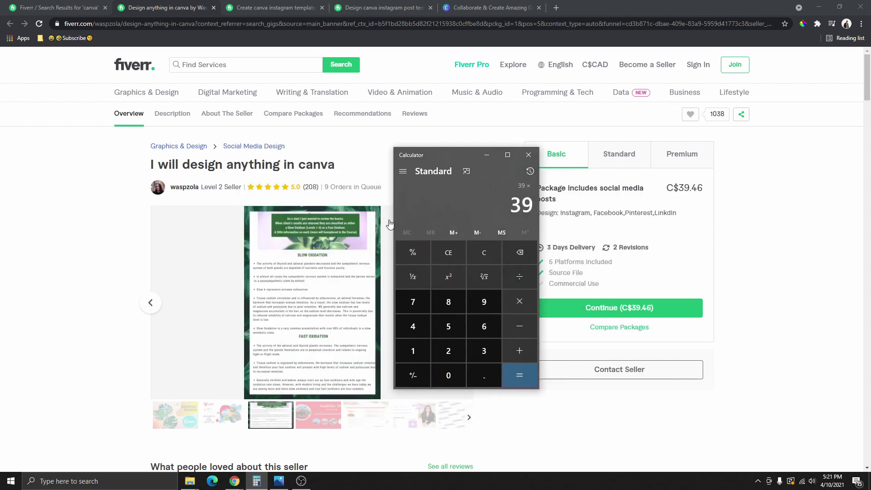
click(492, 302)
key(Return)
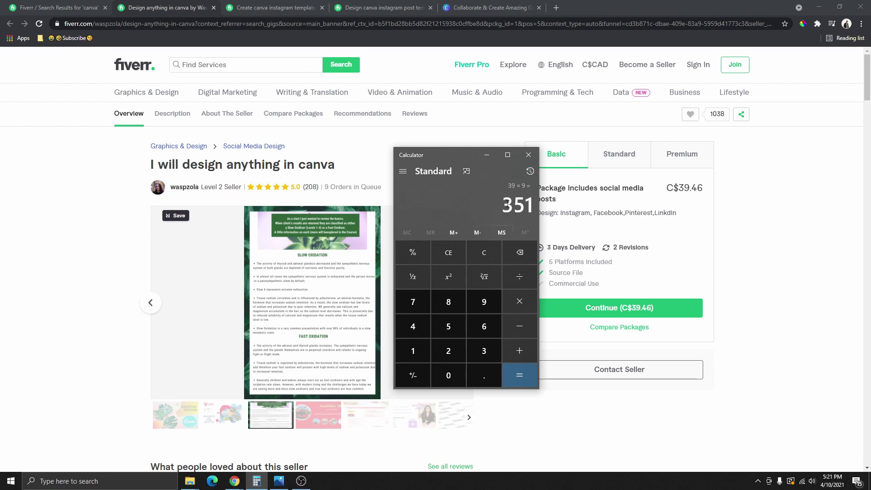
drag(461, 154, 610, 173)
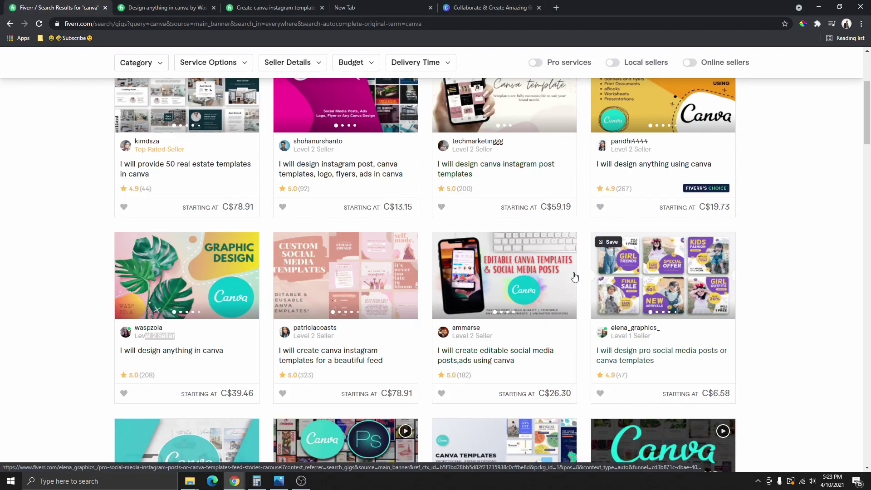
- Browse the Canva search results and open the "I will create canva instagram templates for a beautiful feed" gig
scroll(272, 254, down, 3)
scroll(454, 254, down, 3)
scroll(517, 285, down, 5)
scroll(567, 263, up, 11)
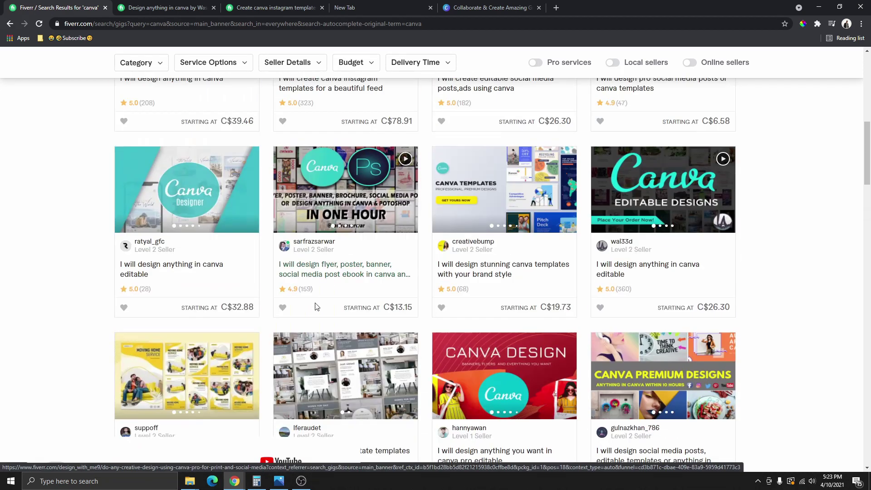
scroll(330, 226, down, 3)
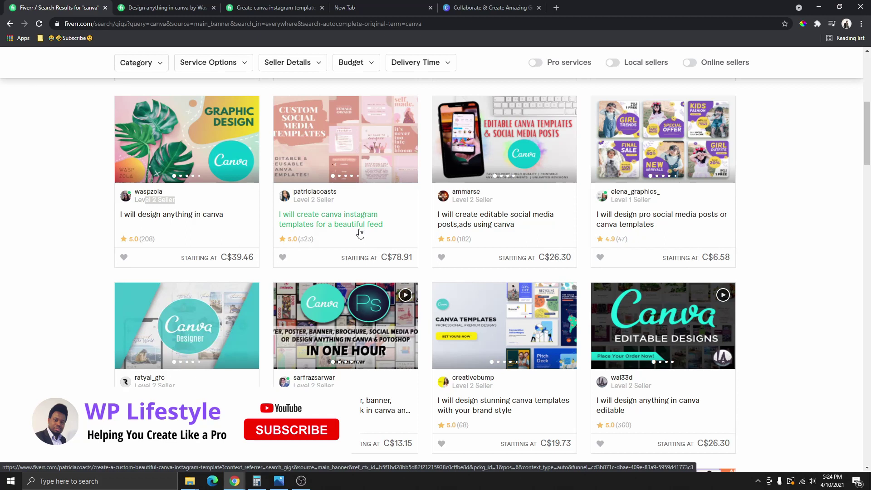
click(330, 226)
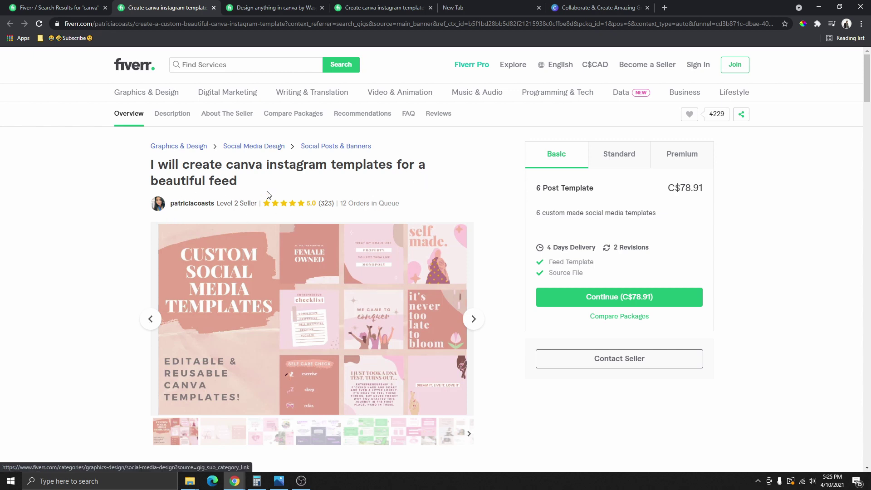
- Review the Instagram templates gig's Basic package, including its price and number of posts, and view the Standard and Premium packages
drag(675, 188, 706, 192)
click(697, 200)
drag(536, 188, 598, 194)
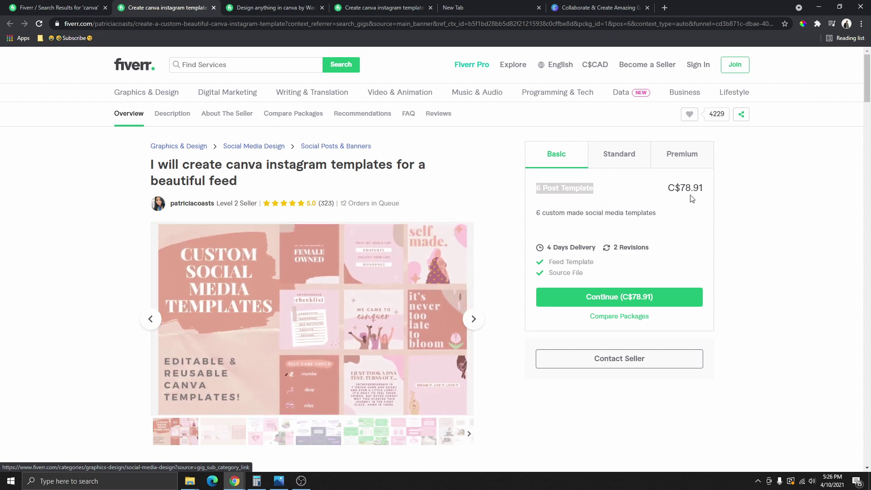
click(623, 163)
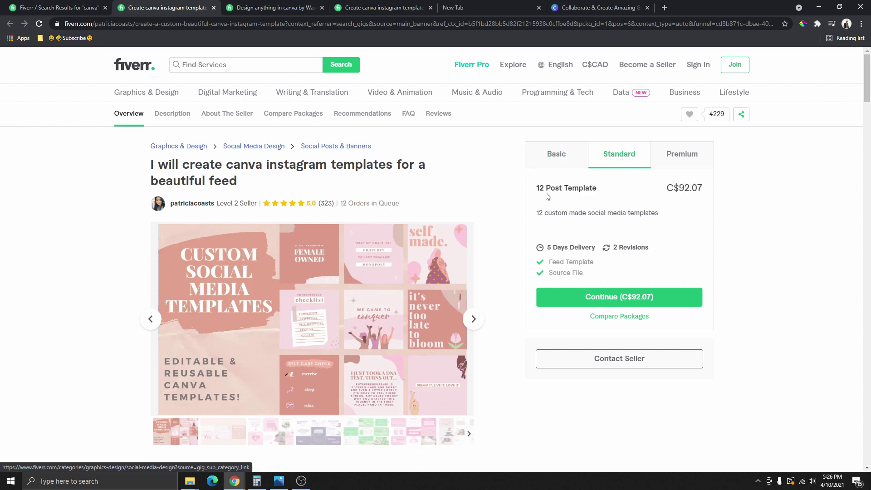
click(685, 162)
- Check the gig's orders in queue and compare its Basic, Standard and Premium packages again
drag(341, 206, 407, 208)
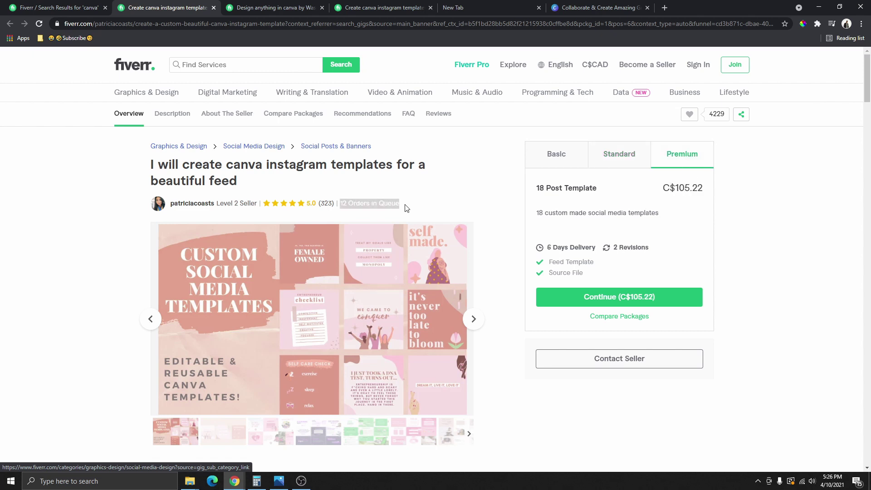
click(408, 208)
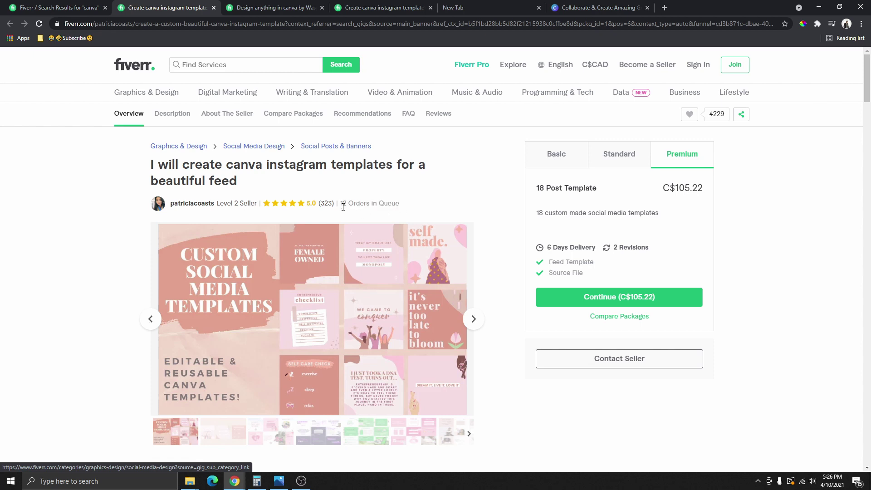
click(555, 165)
click(620, 164)
click(674, 156)
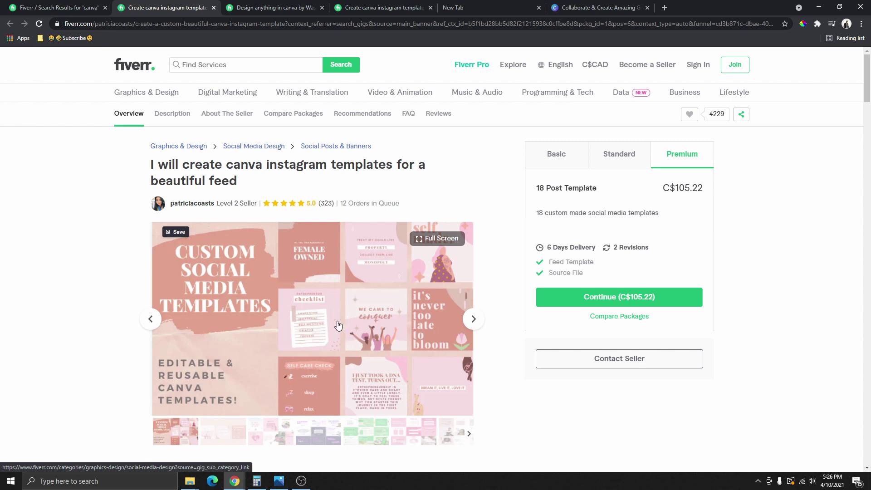
- Look through the Instagram templates gig's sample designs in the full-screen gallery and return to the gig page
scroll(318, 254, up, 1)
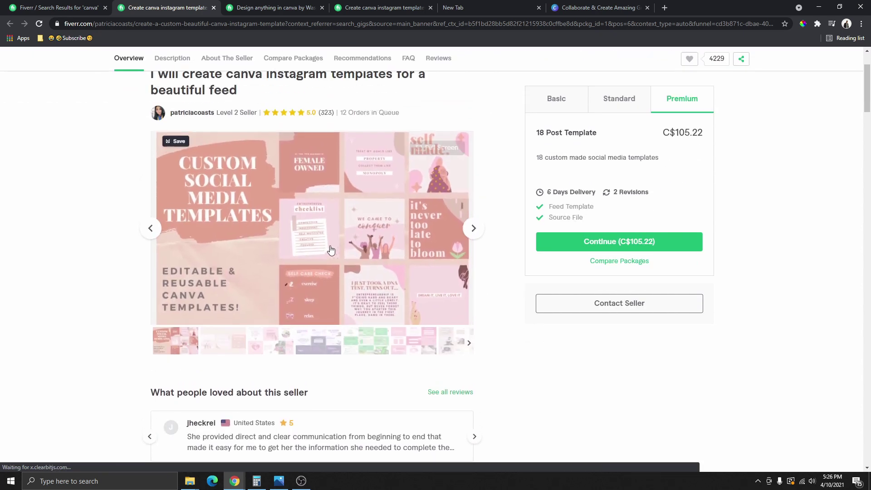
scroll(328, 239, up, 2)
click(328, 239)
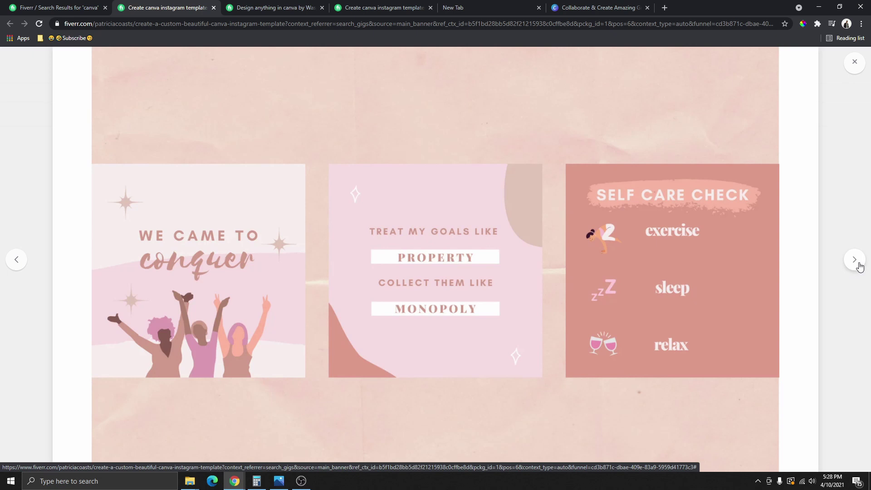
click(855, 261)
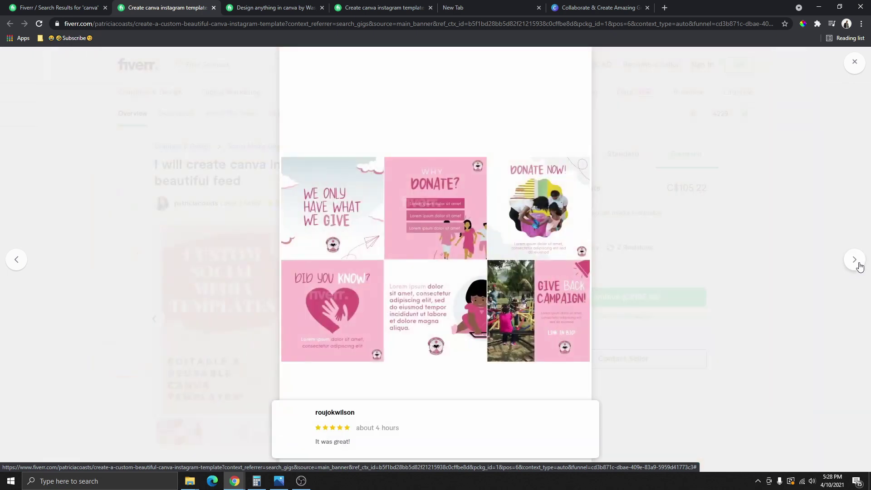
click(855, 260)
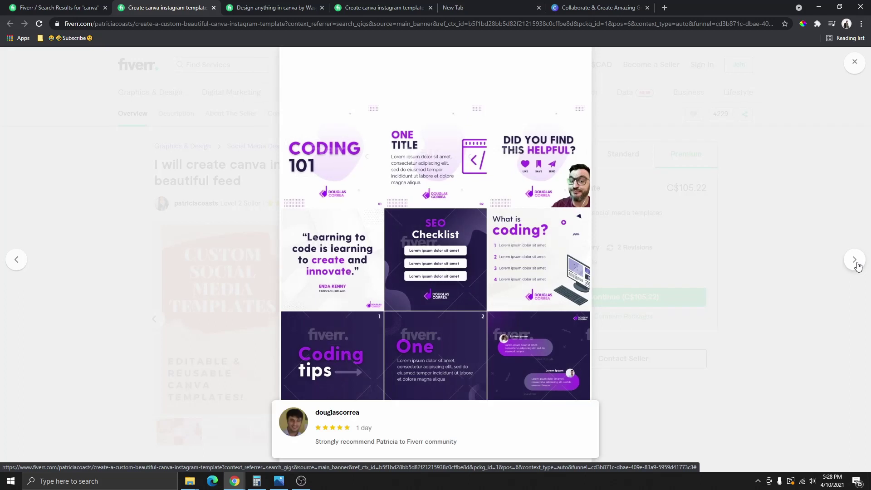
click(855, 62)
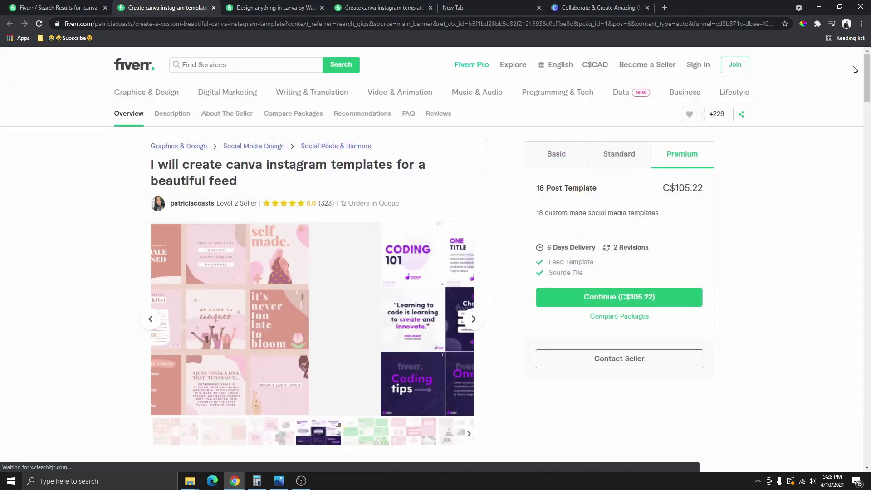
- Switch to the new tab and select the address wplifestyle.com/canva
click(454, 8)
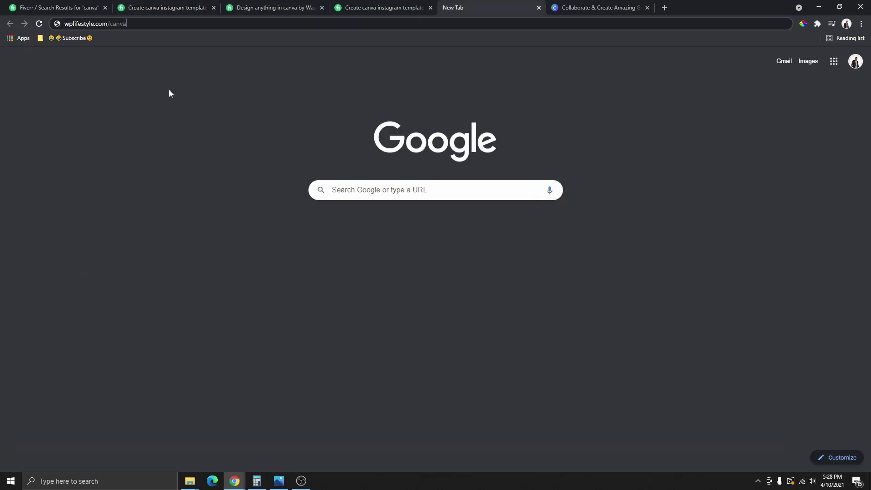
drag(133, 23, 64, 23)
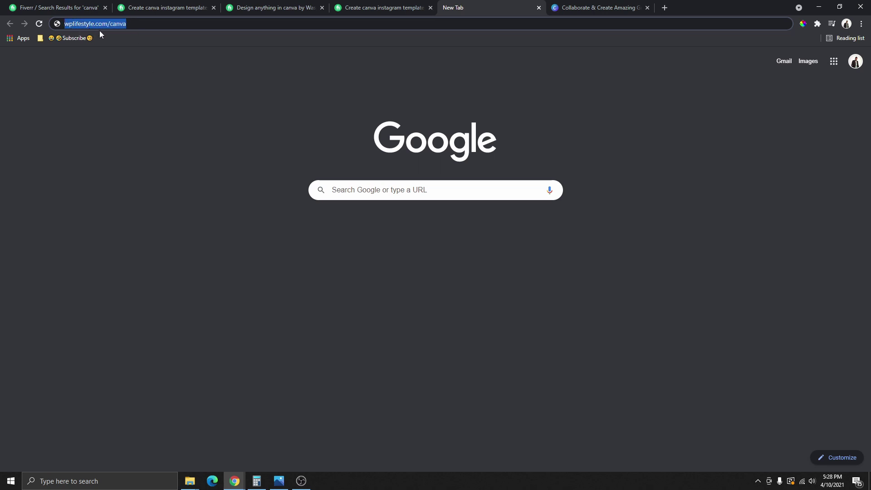
- Load wplifestyle.com/canva and look over the design categories on the Canva home page
click(137, 25)
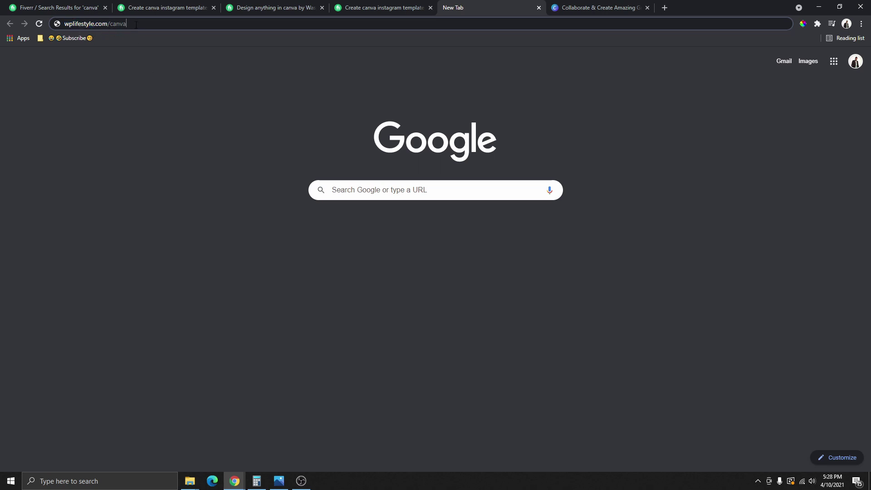
key(Return)
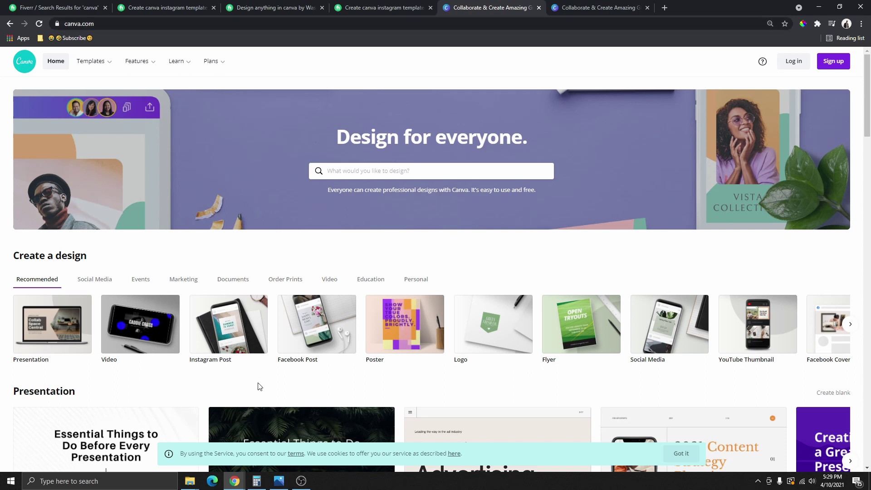
scroll(467, 233, down, 3)
scroll(463, 277, up, 3)
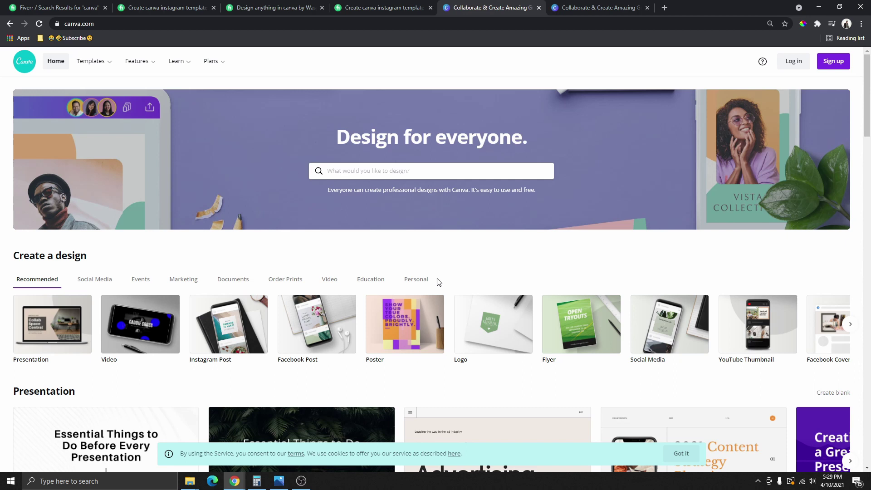
- Sign up for Canva with a Google account and skip the team invitation
click(834, 66)
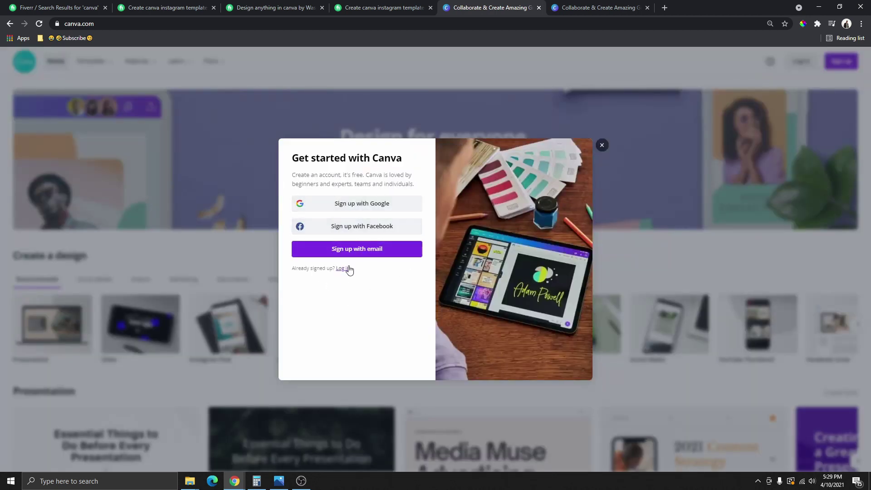
click(369, 208)
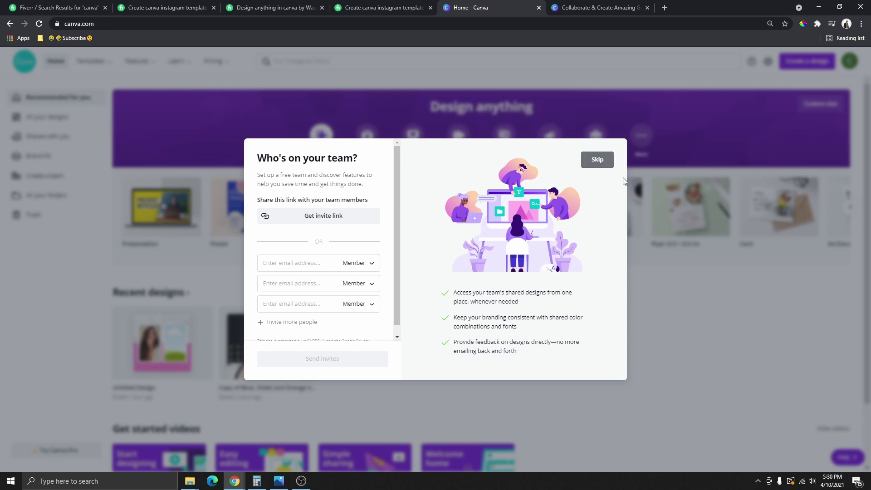
click(597, 160)
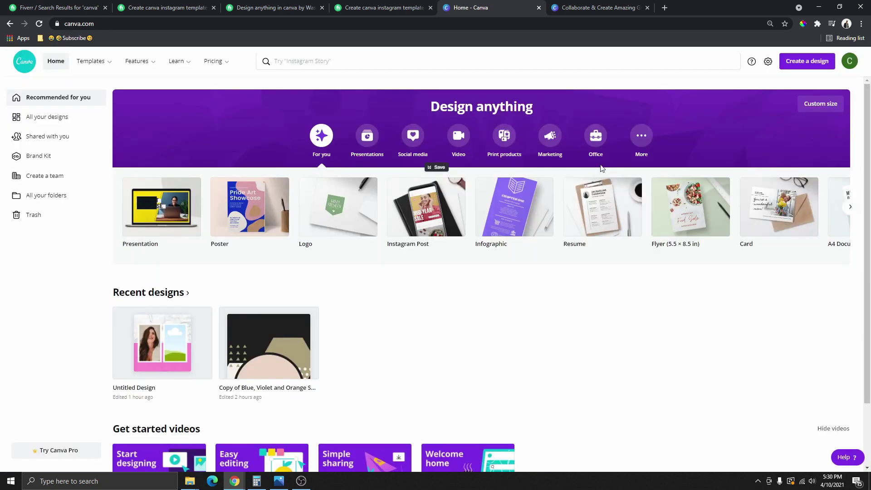
- Open the Instagram Post templates and browse the gallery's designs
mouse_move(96, 64)
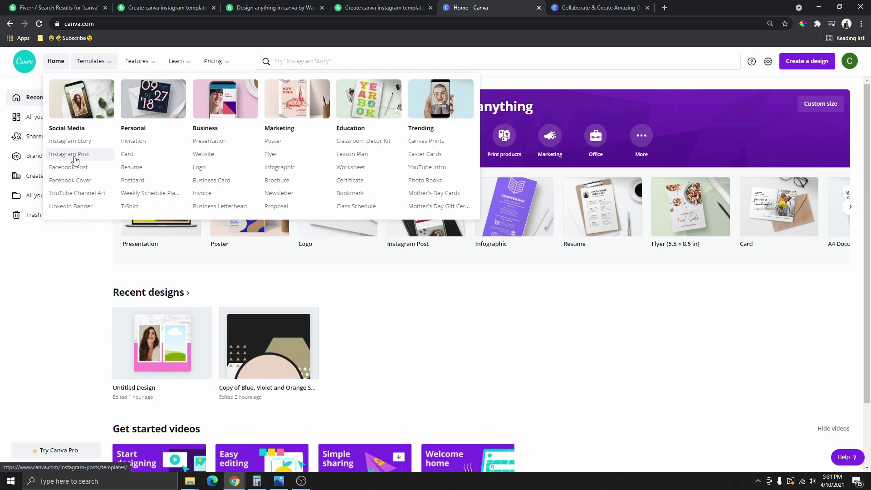
click(78, 161)
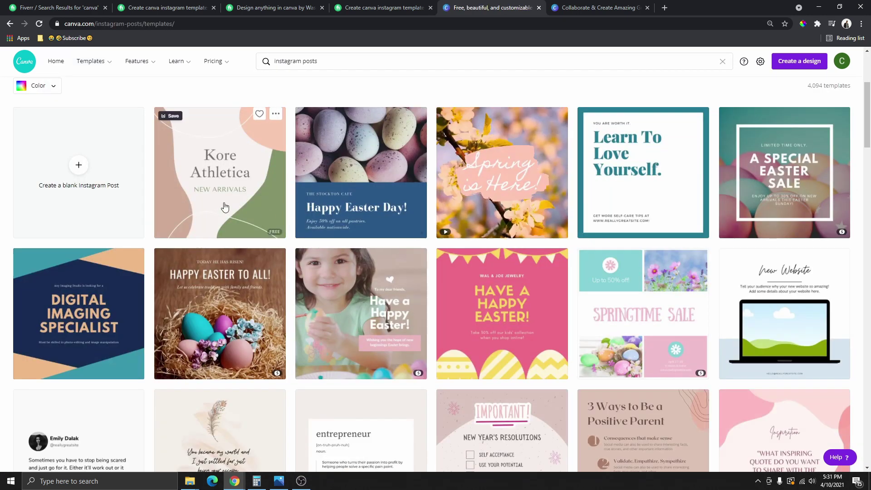
scroll(696, 170, down, 5)
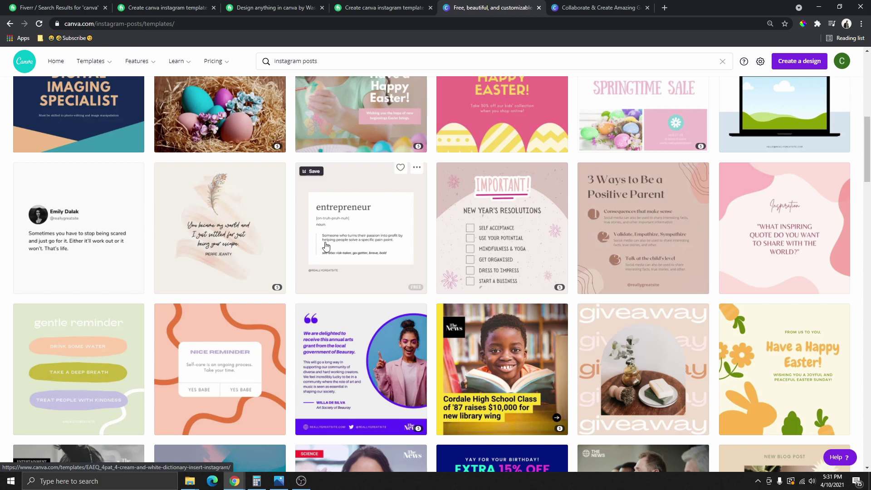
scroll(337, 209, down, 4)
scroll(610, 220, down, 3)
scroll(675, 265, up, 9)
scroll(671, 255, down, 5)
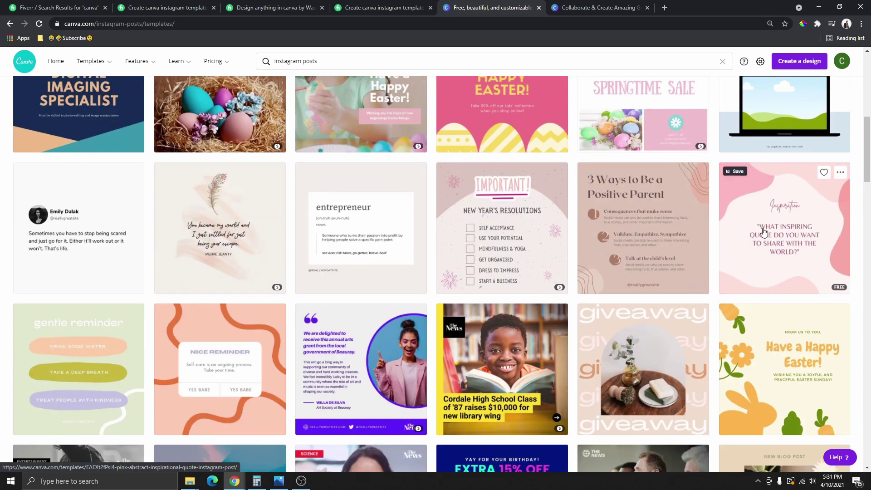
- Preview the "3 Ways to Be a Positive Parent" template, compare it with the Fiverr gig's sample designs, and return to Canva
click(666, 242)
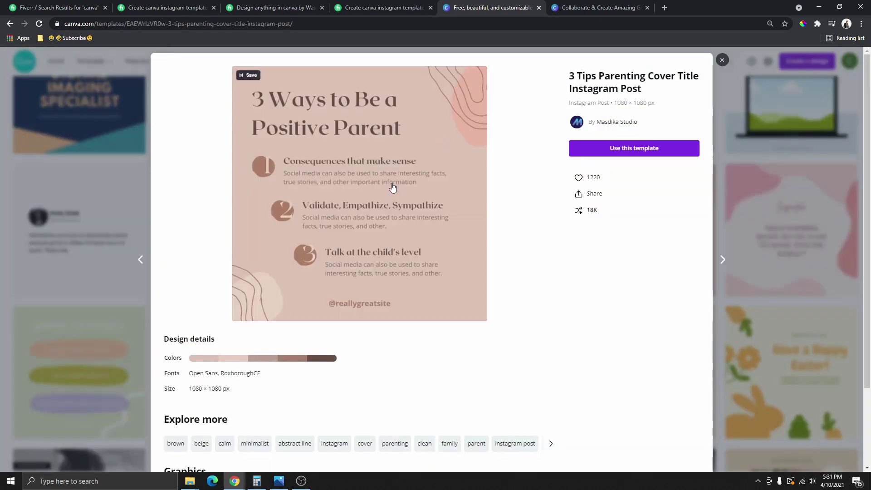
key(ctrl+shift+Tab)
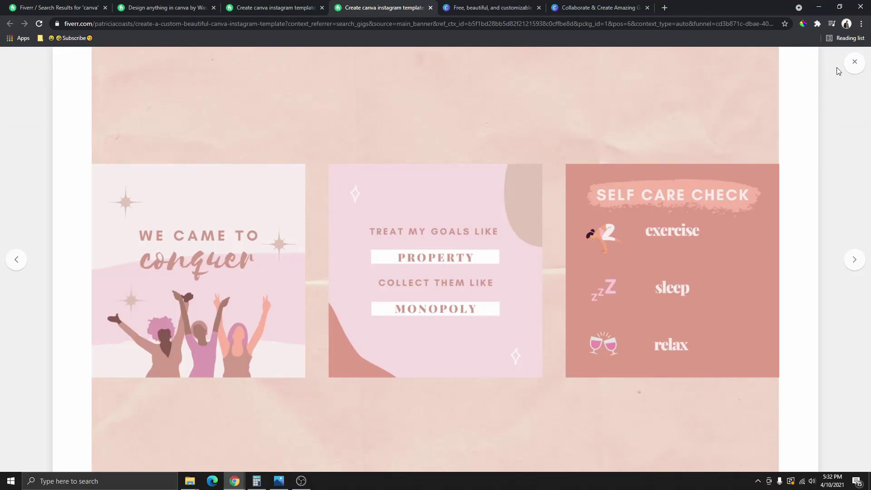
key(ctrl+Tab)
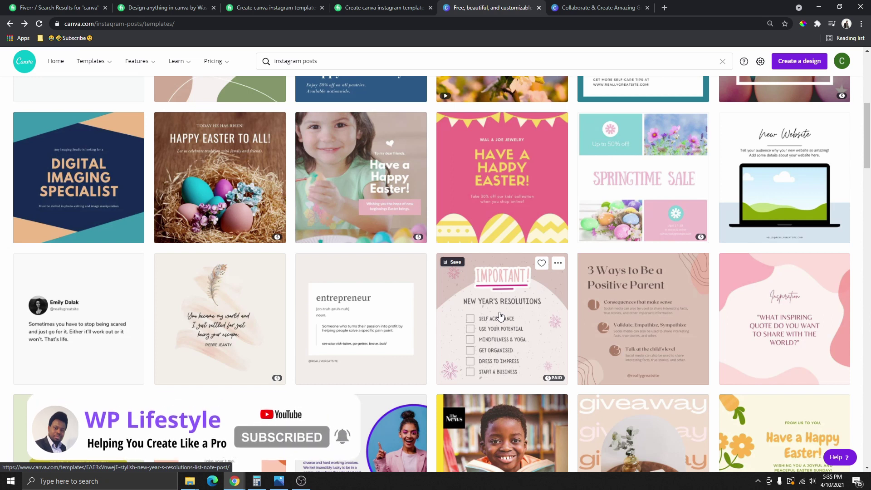
- Create a blank Instagram post from the template gallery
scroll(79, 261, up, 5)
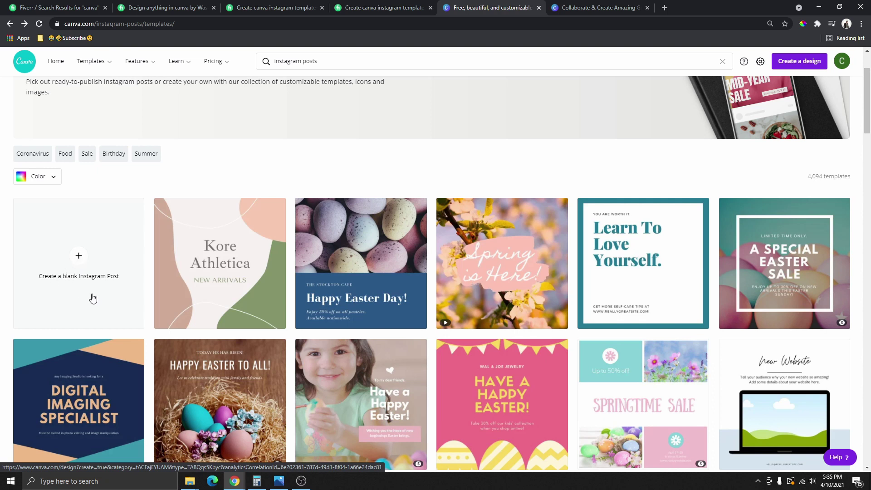
click(81, 260)
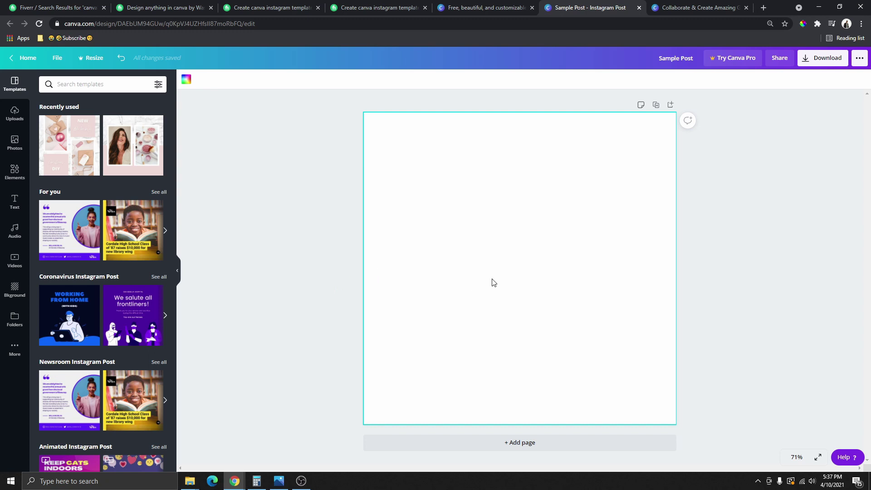
click(292, 282)
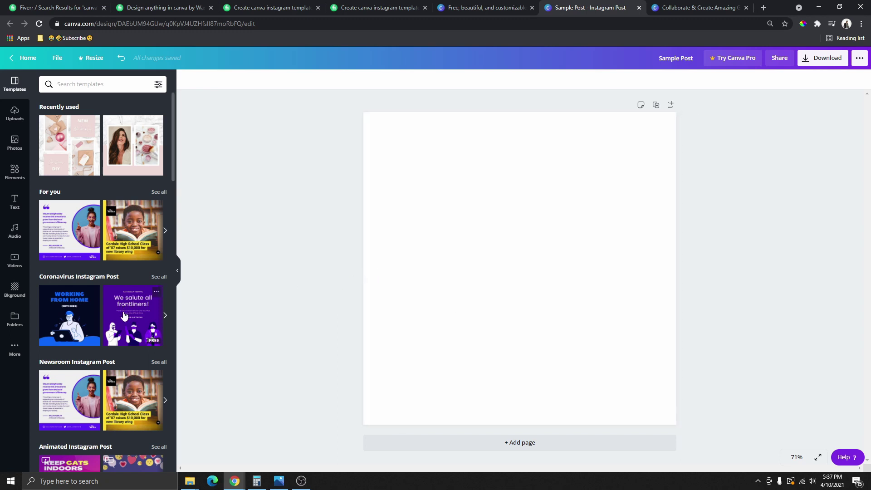
- Add a square shape to the blank page and recolor it with the light purple default color
click(15, 175)
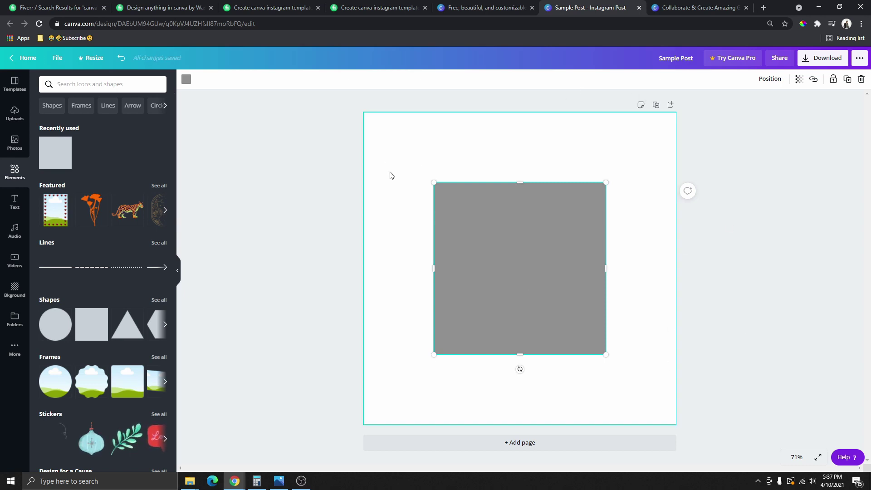
click(186, 79)
click(73, 263)
click(112, 268)
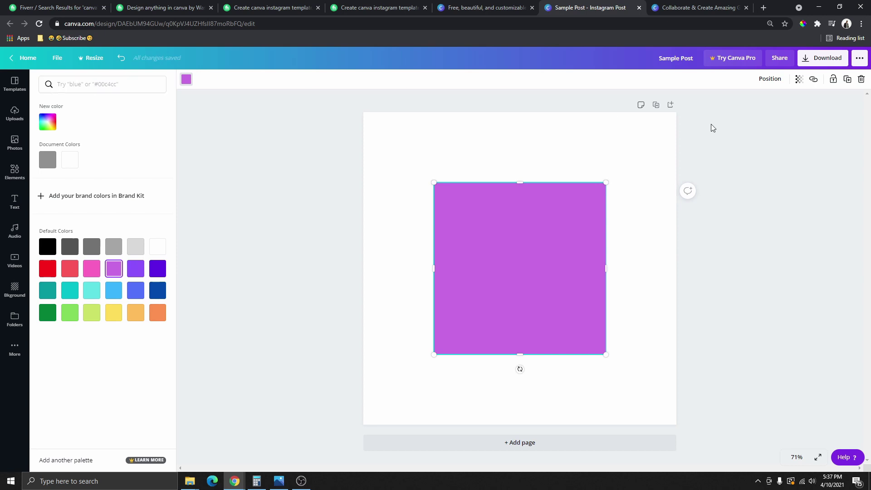
- Sample the blue-violet of the editor's header with the ColorPick Eyedropper and copy its hex code 5A57E0
click(803, 24)
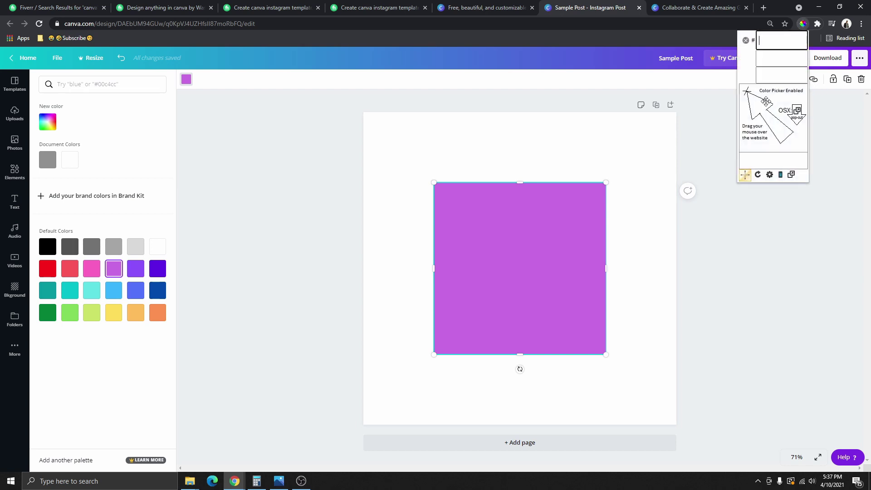
click(627, 64)
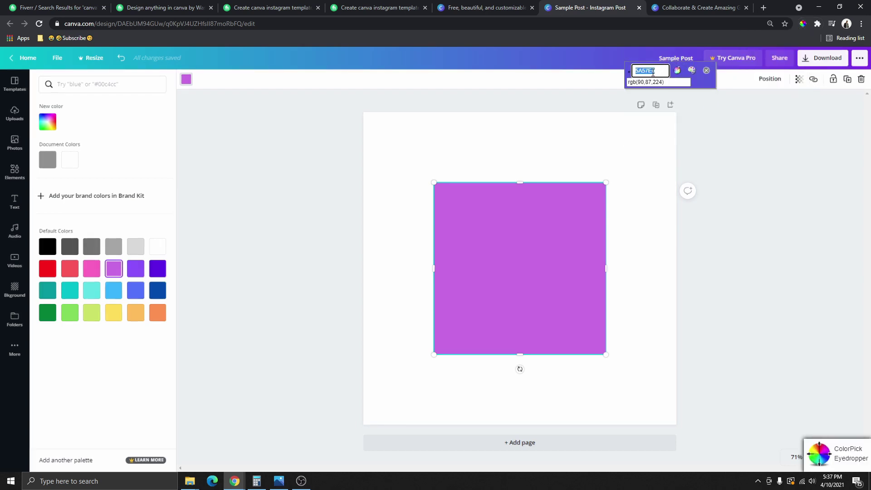
right_click(652, 73)
click(684, 80)
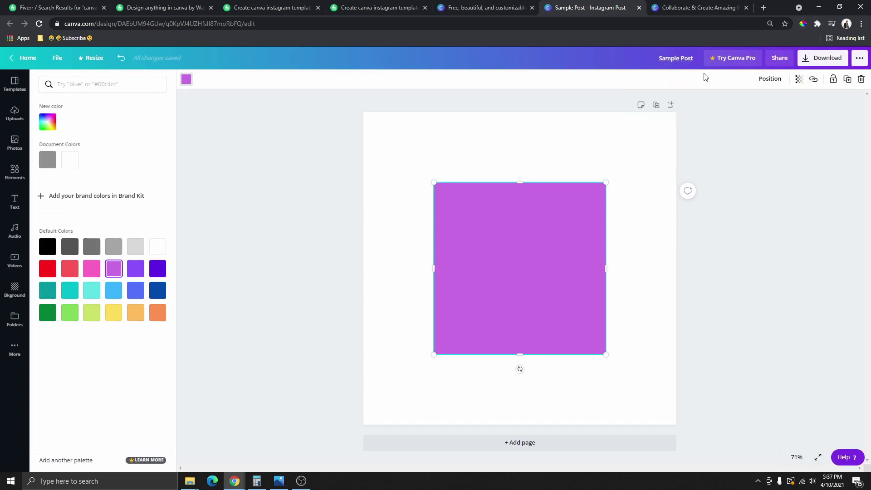
- Search the colors for 5A57E0, apply that color to the square, and clear the search
click(65, 84)
right_click(66, 82)
click(92, 151)
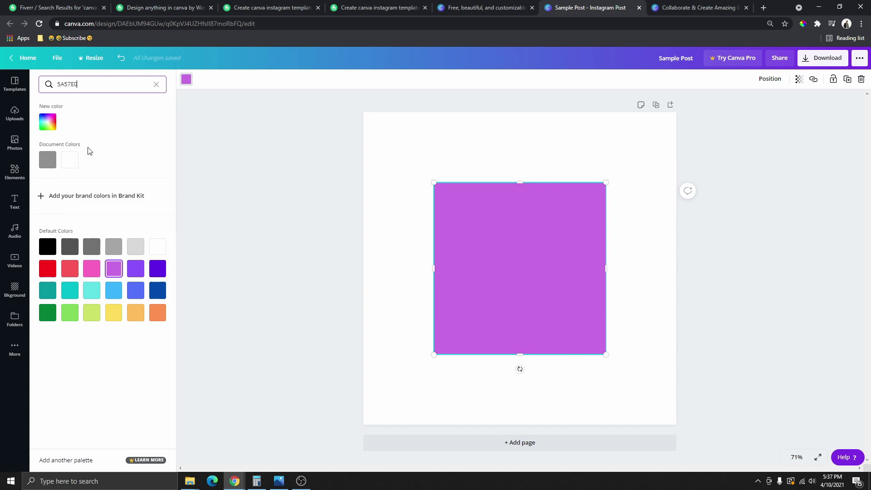
click(47, 125)
click(47, 126)
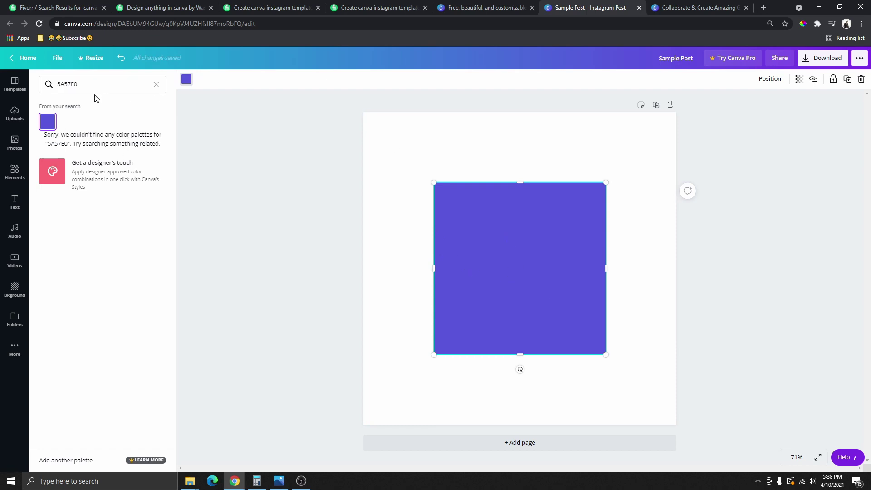
click(157, 85)
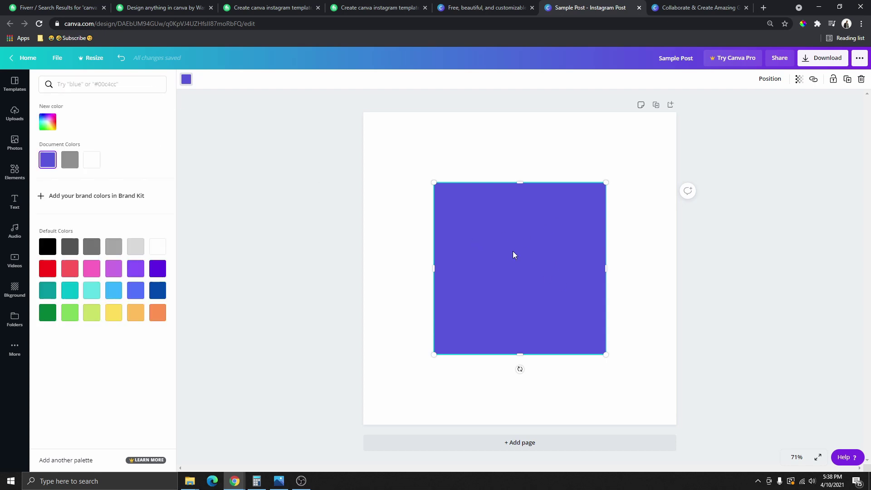
- Shift the blue-violet square slightly to the left and delete it from the page
mouse_move(520, 255)
mouse_down()
mouse_move(538, 259)
mouse_move(492, 257)
mouse_move(507, 257)
mouse_up()
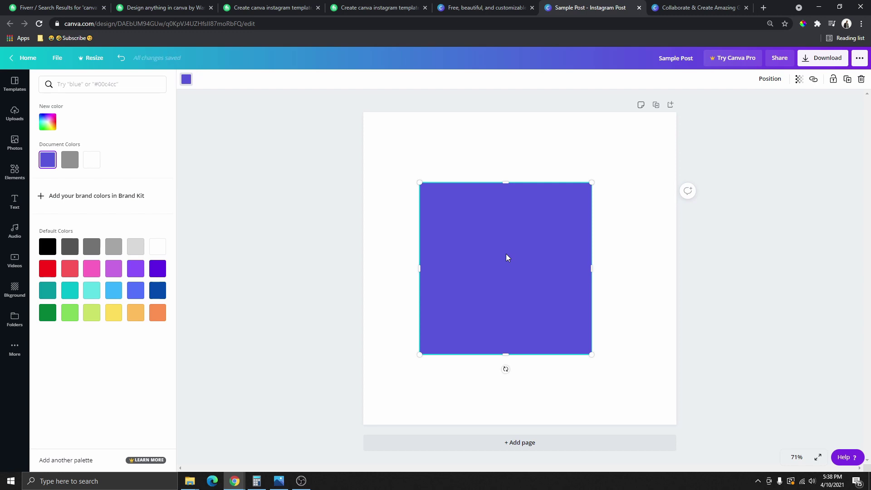
key(Delete)
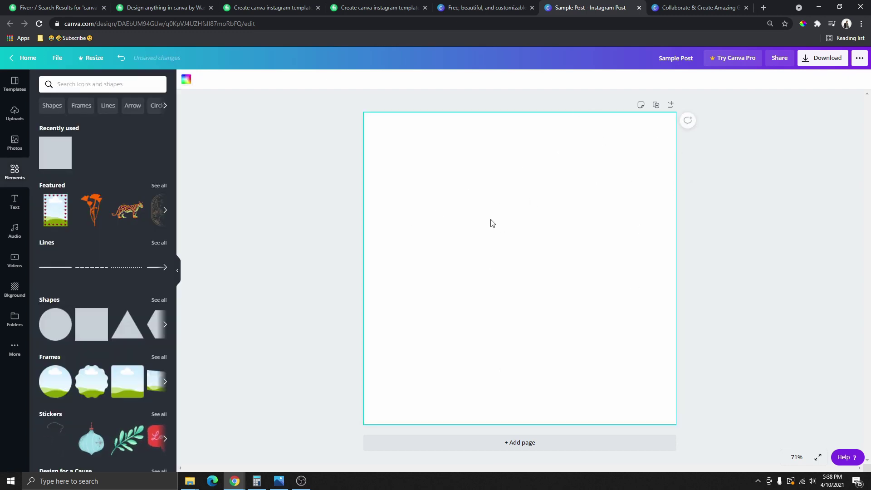
click(359, 219)
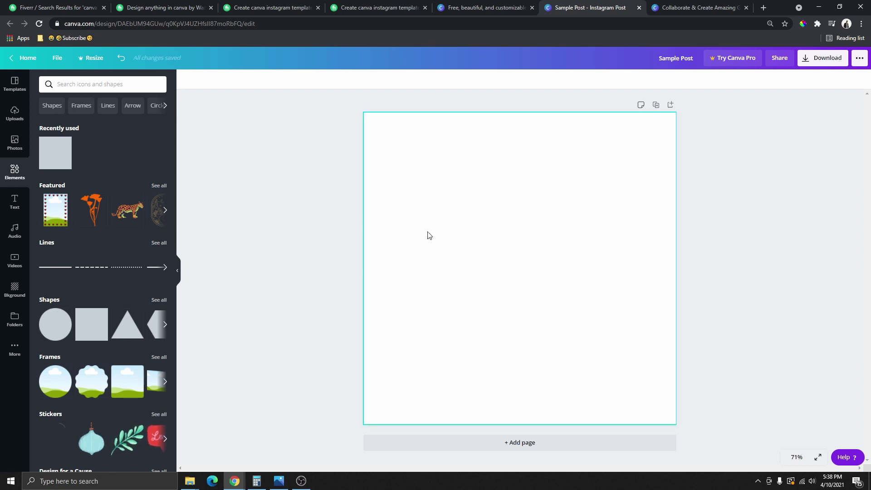
- Add a new square shape and enlarge it from its opposite corners to cover the whole page
click(92, 324)
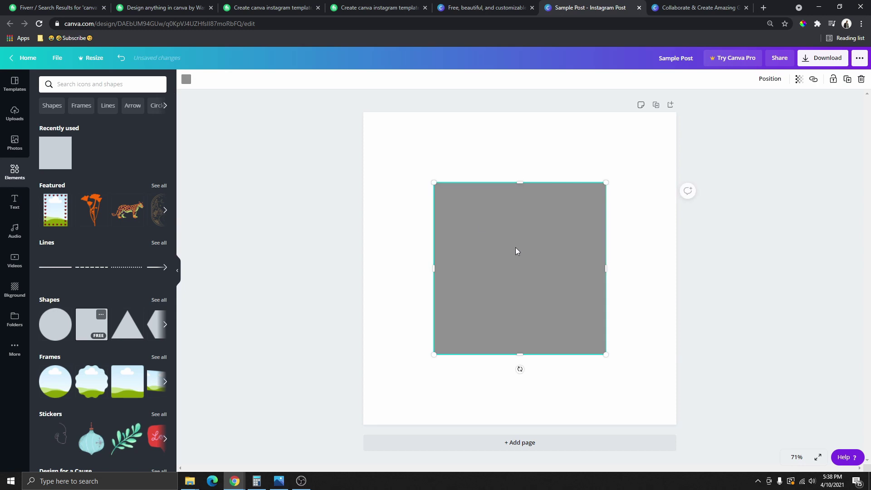
drag(442, 186, 364, 113)
drag(606, 355, 676, 425)
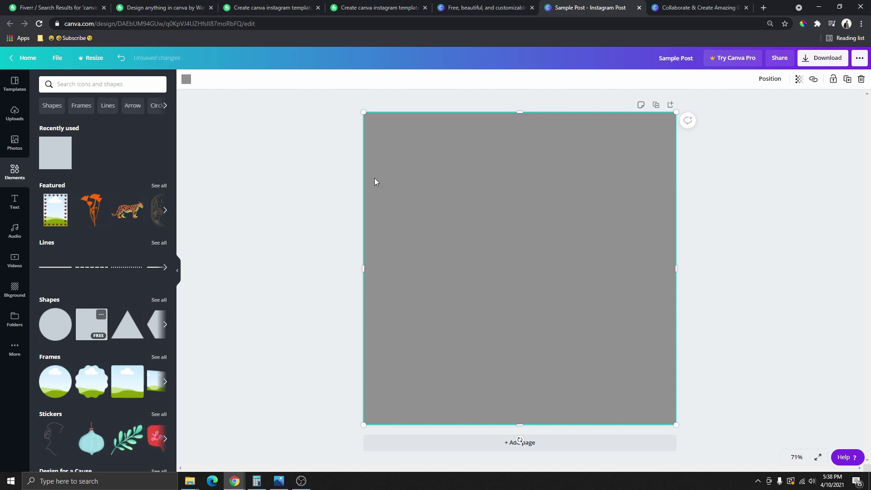
- Recolor the full-page square with the lighter gray in the fourth swatch of the default grays
click(187, 80)
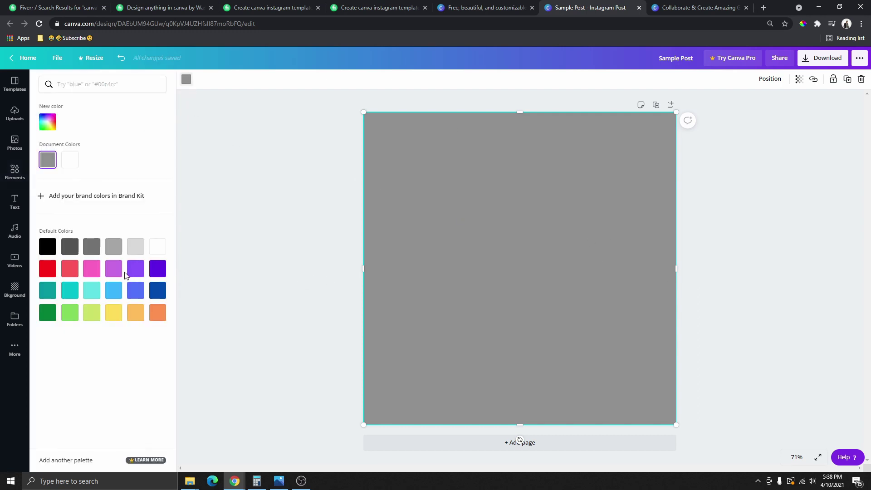
click(115, 248)
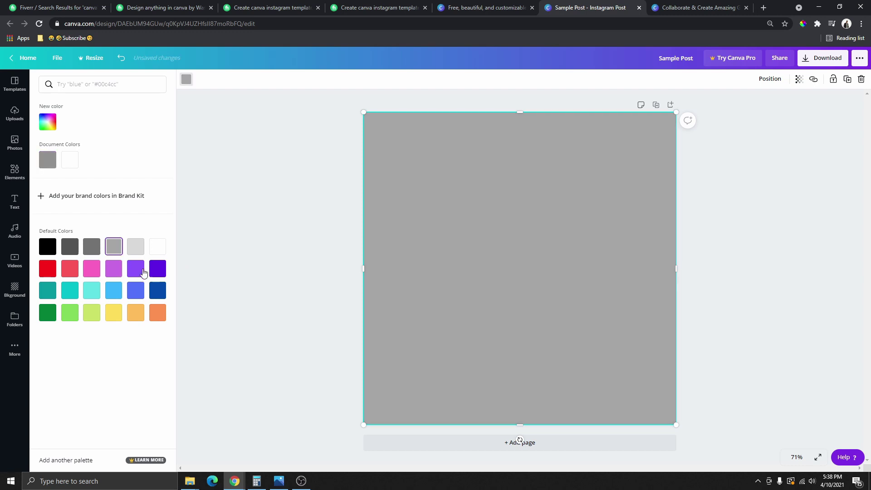
click(812, 93)
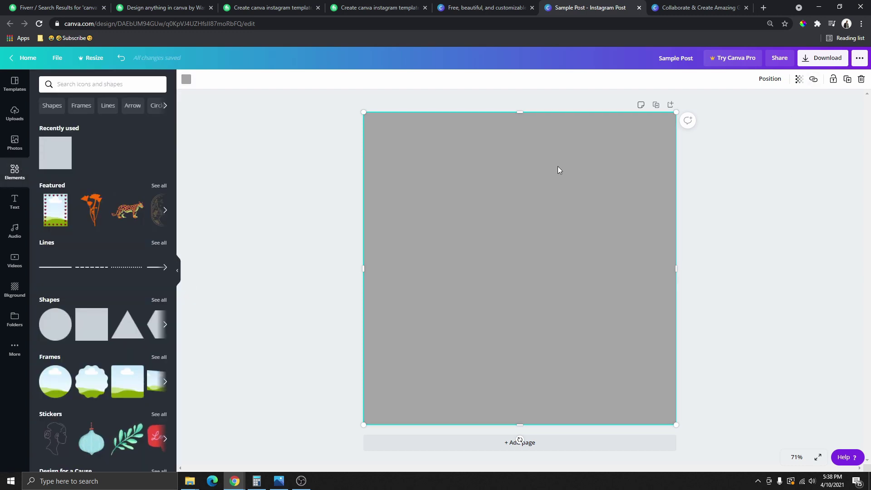
- Lock the gray background square in place and test the lock by trying to move the square
click(834, 80)
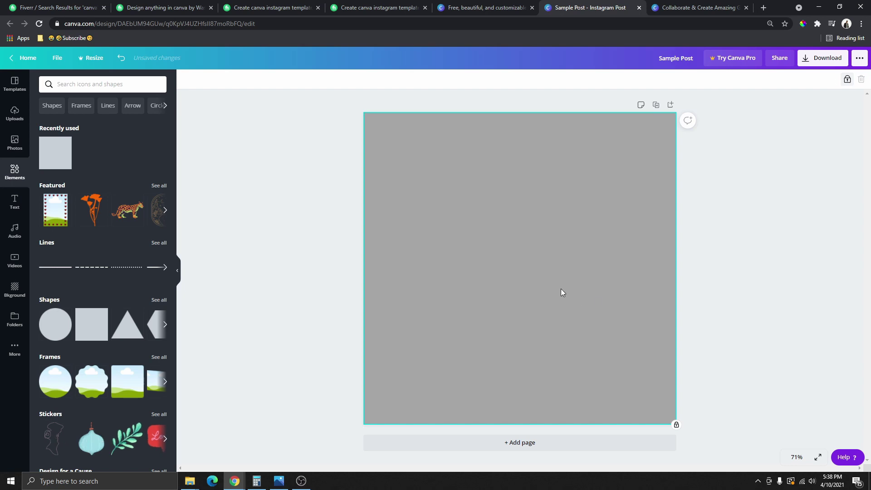
drag(472, 200, 511, 222)
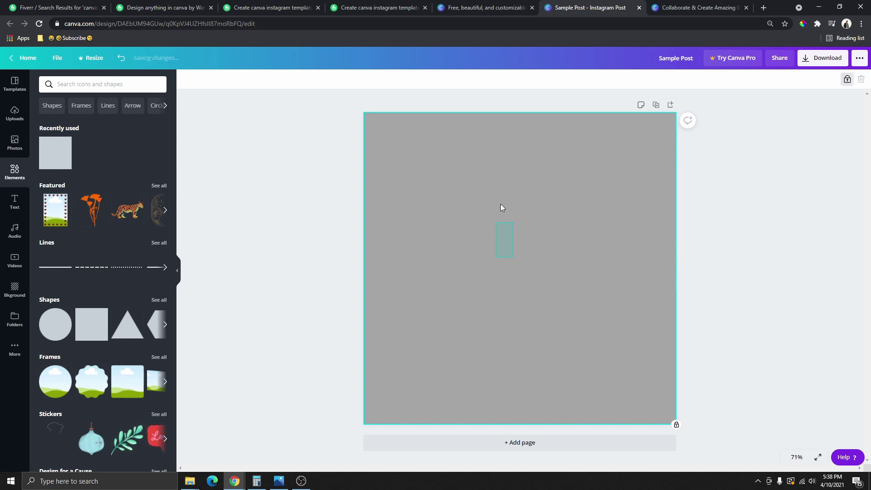
drag(541, 282, 510, 268)
click(540, 208)
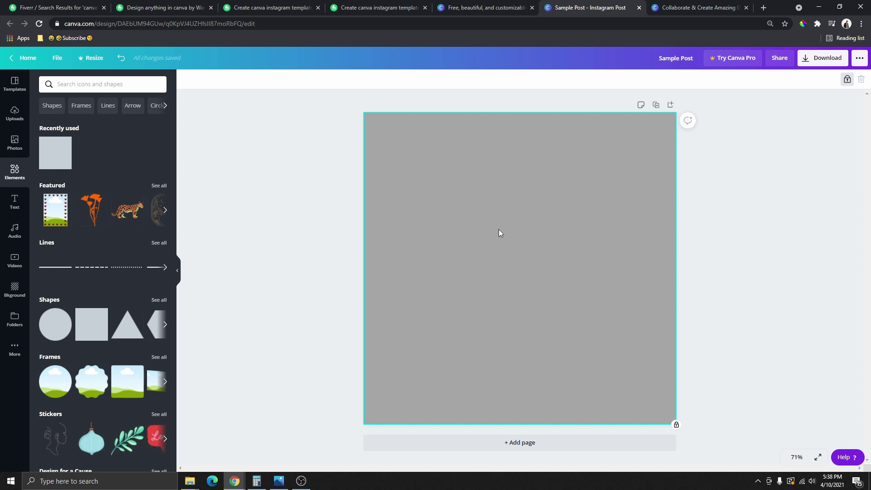
- Unlock the gray background square and delete it, leaving the empty page selected
click(847, 79)
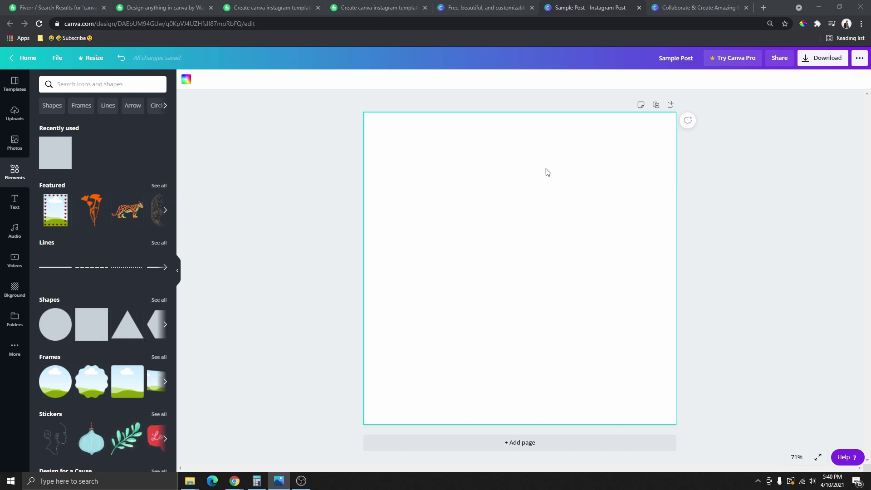
click(463, 220)
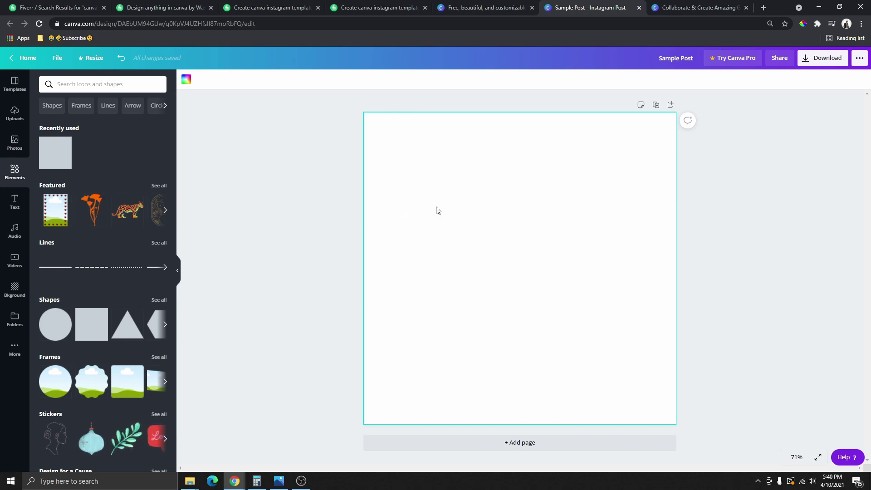
- Search the templates for "beauty" and apply the free peach template with the two lotion steps to the page
click(12, 92)
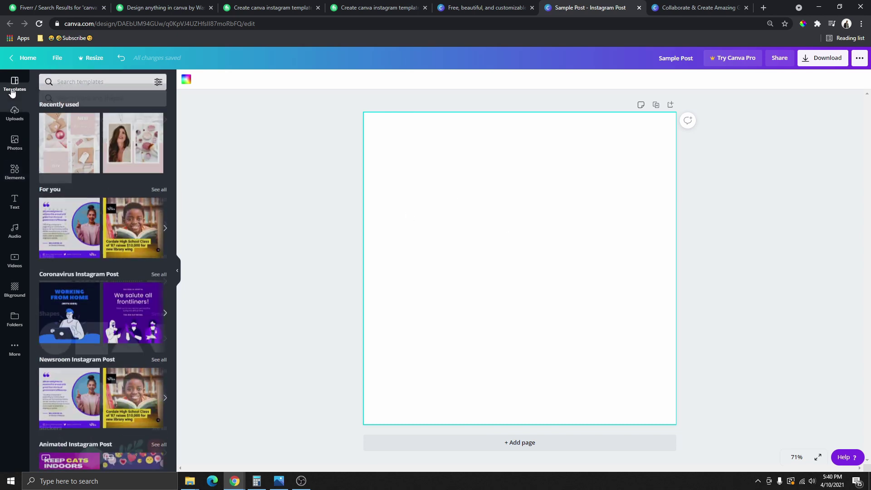
click(83, 84)
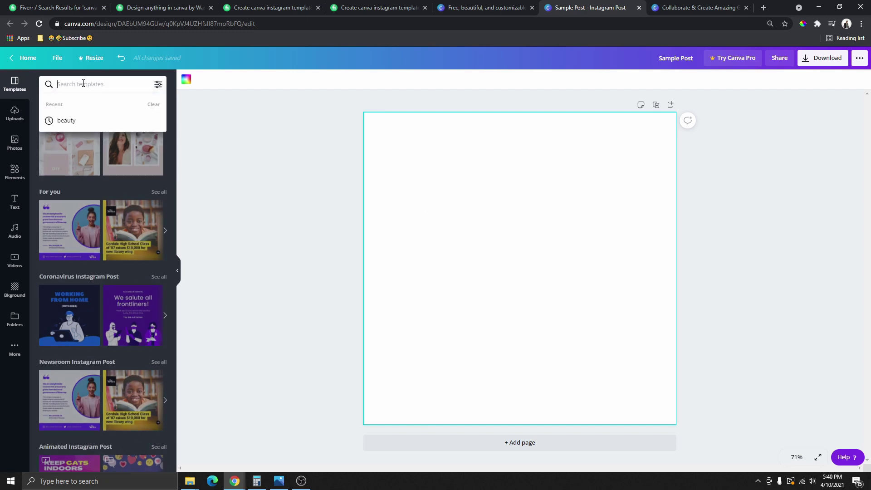
click(73, 121)
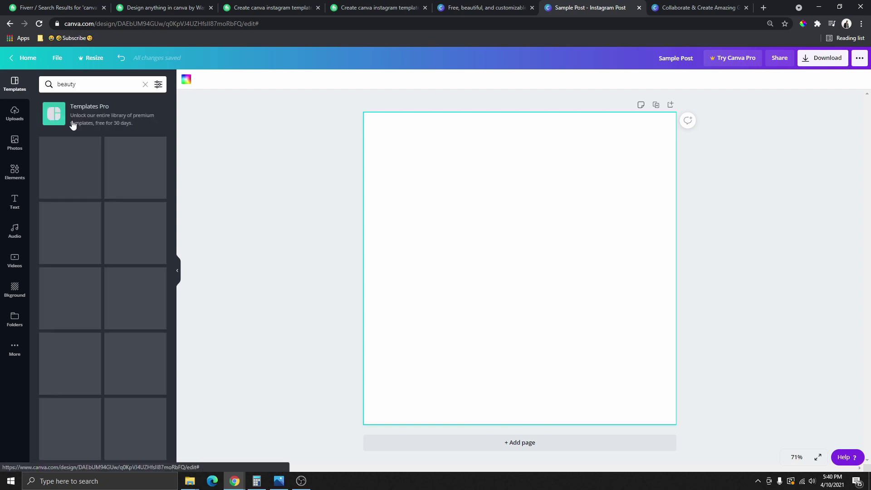
scroll(81, 173, down, 2)
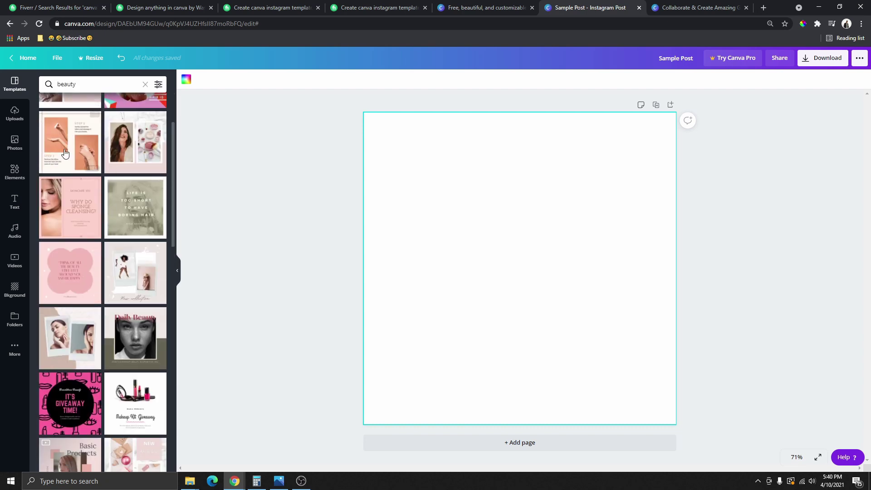
scroll(124, 191, down, 4)
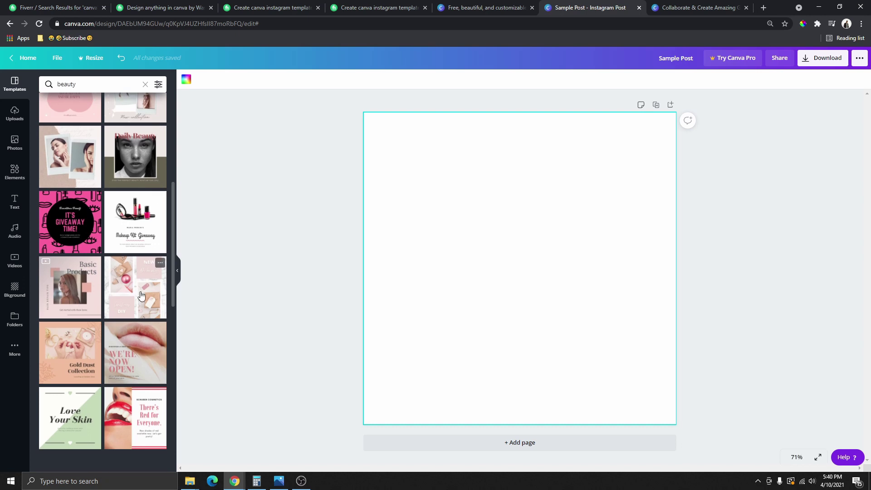
scroll(118, 229, down, 3)
scroll(118, 229, down, 3)
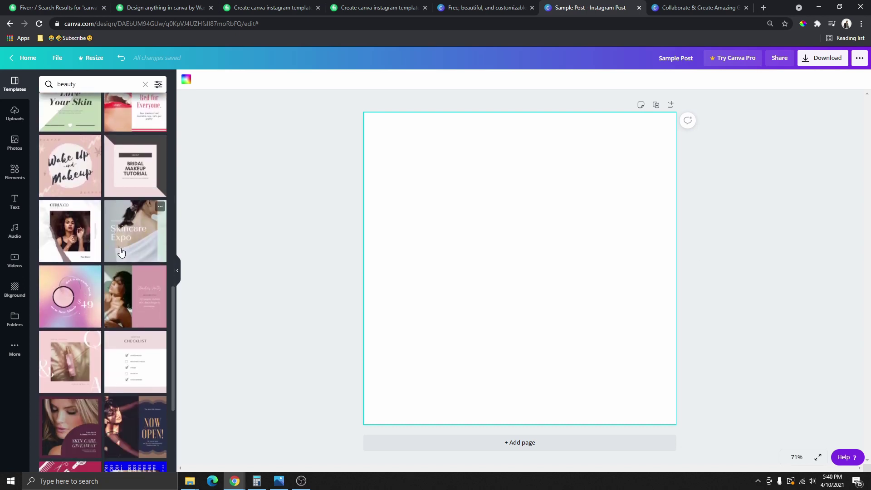
scroll(120, 252, down, 5)
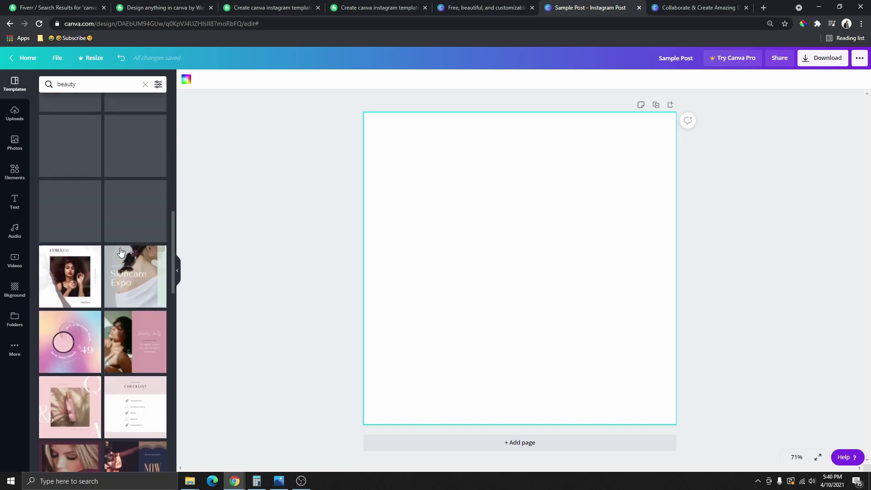
scroll(104, 204, up, 15)
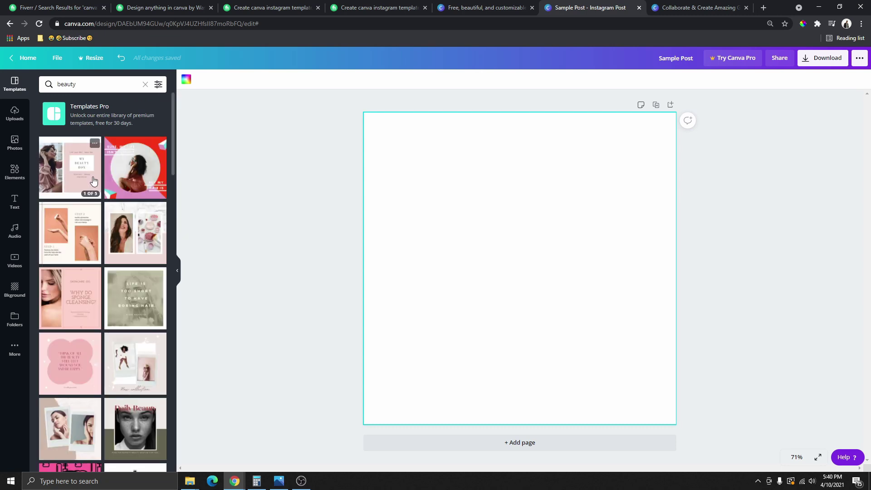
scroll(84, 213, down, 3)
scroll(80, 233, up, 3)
click(79, 235)
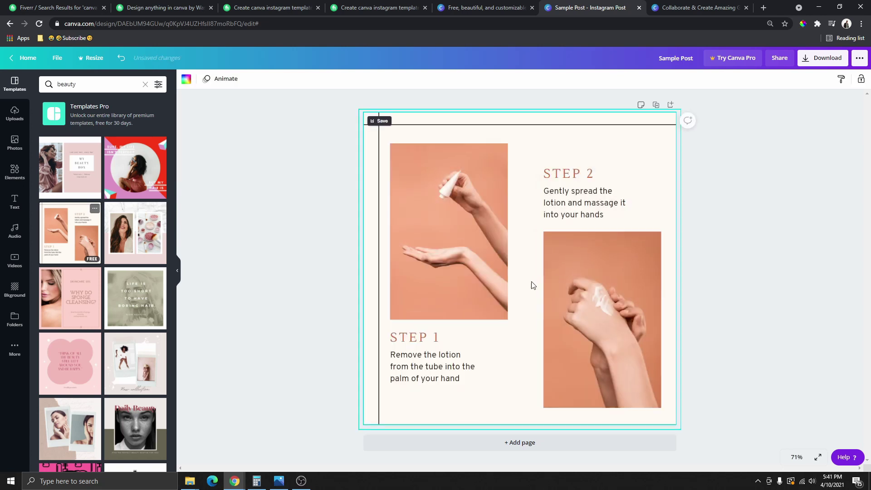
- Select the template's hand photos in turn and replace the "STEP 2" heading with "GGGGGG"
click(590, 281)
click(457, 259)
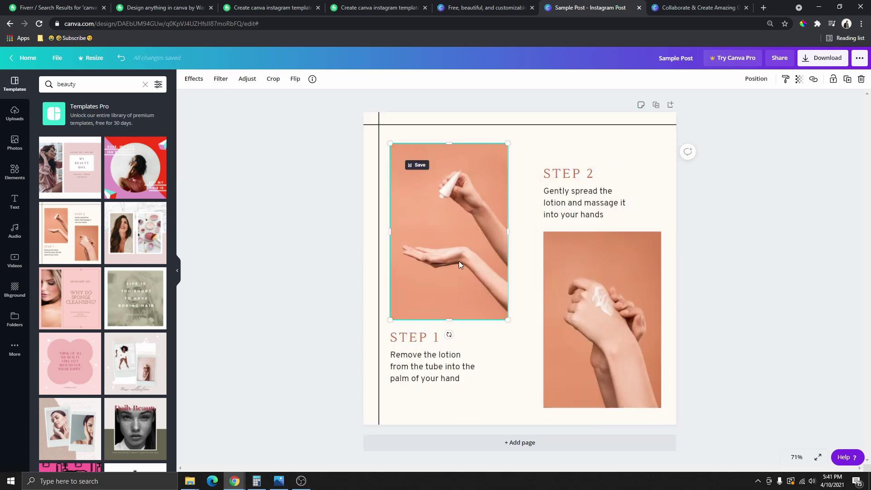
click(581, 199)
click(580, 178)
click(579, 179)
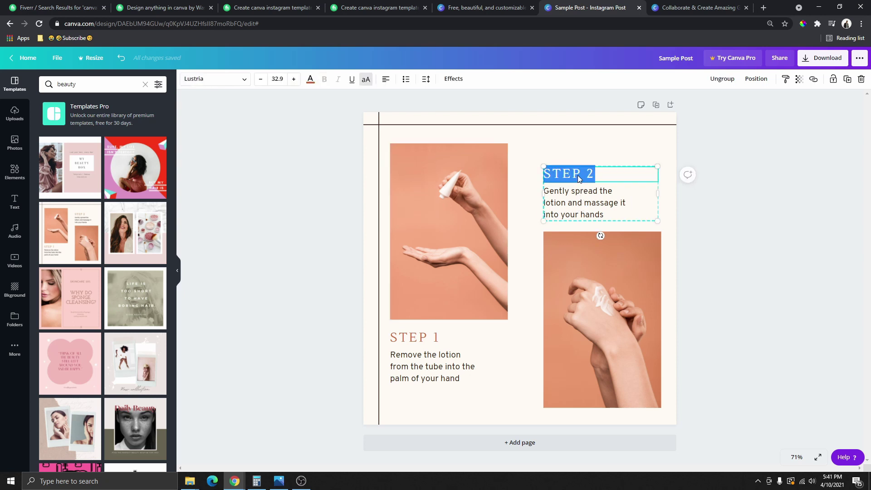
text(GGGGGG)
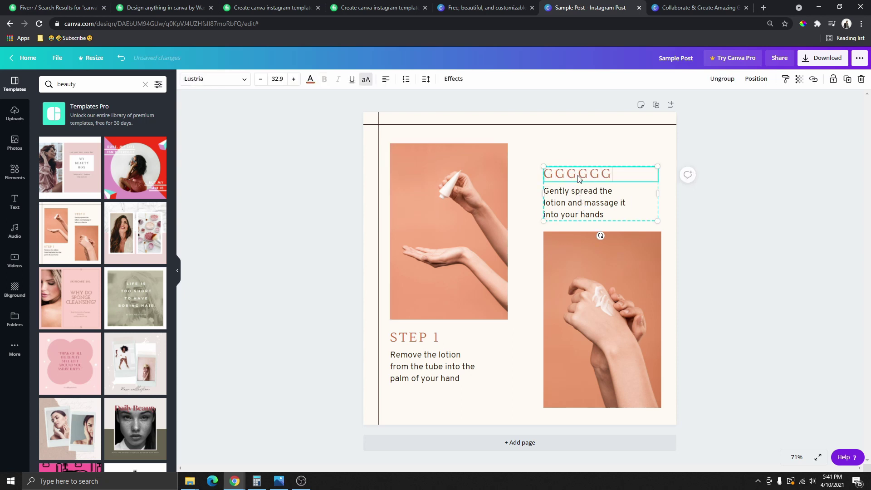
- Try inserting "ggg" into the lotion massage text below the changed heading and undo the insertion
click(591, 217)
click(581, 208)
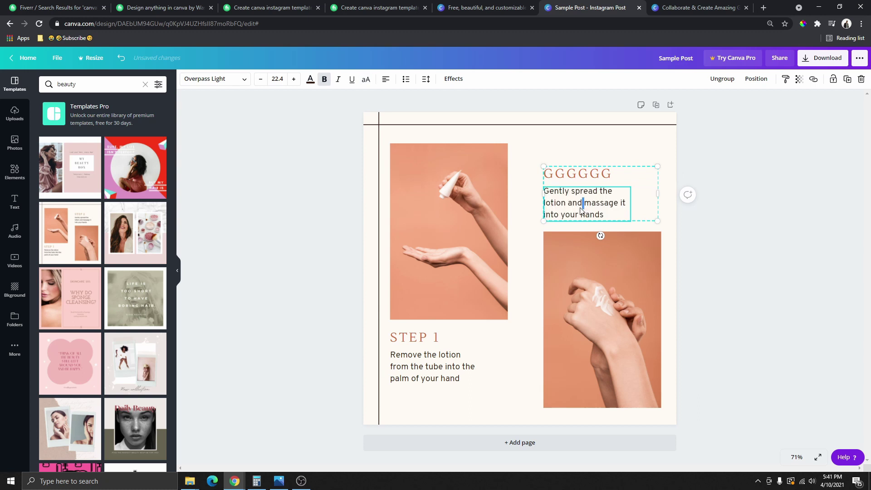
text(ggg)
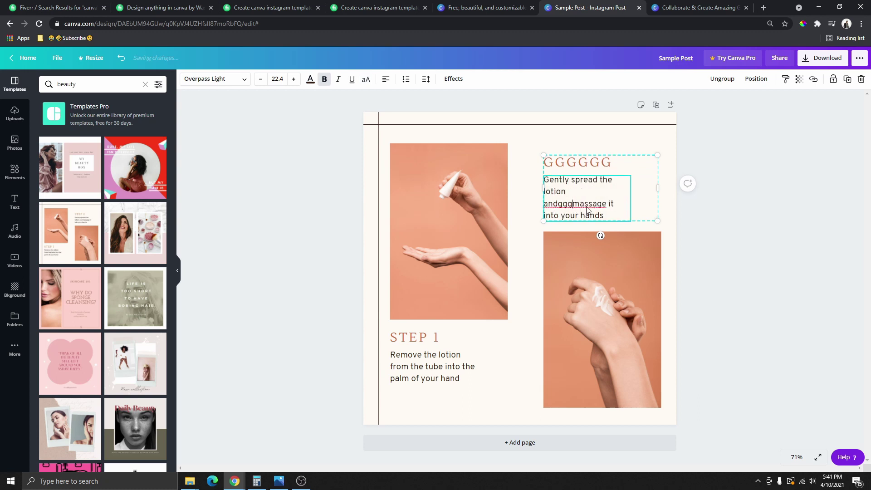
key(ctrl+z)
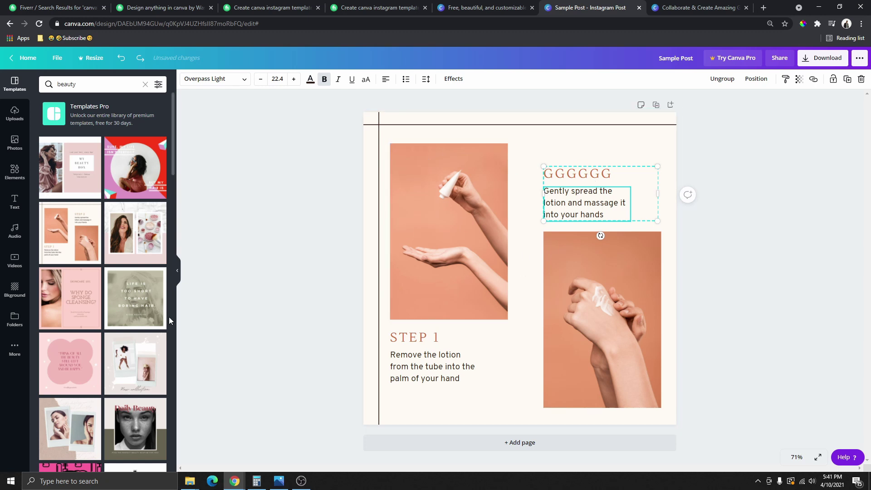
scroll(131, 308, down, 5)
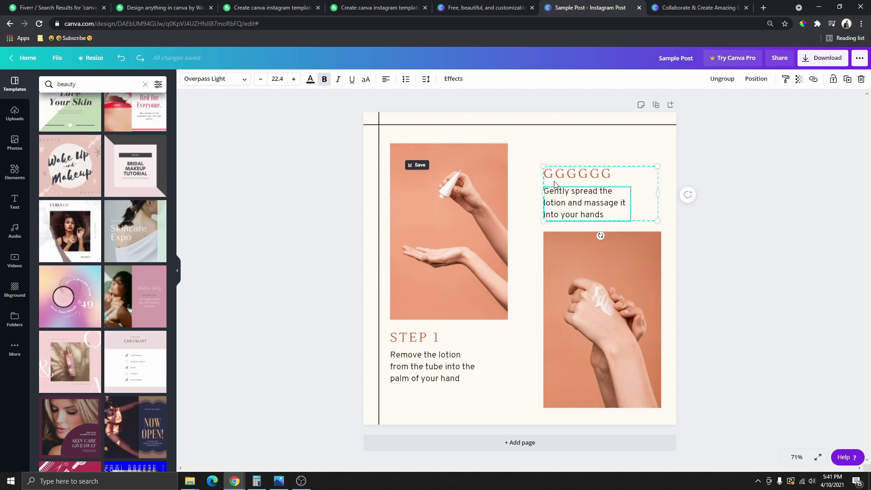
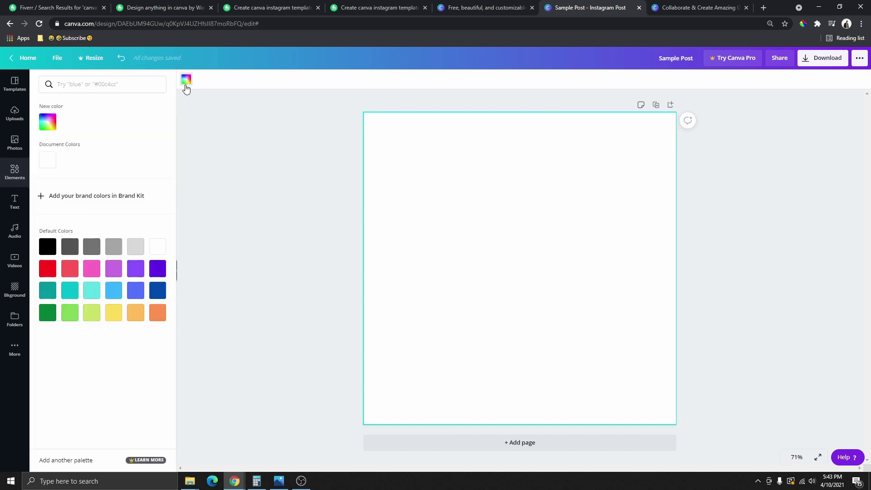
- Set the empty page's background to the custom color D6BABA
right_click(121, 90)
click(167, 173)
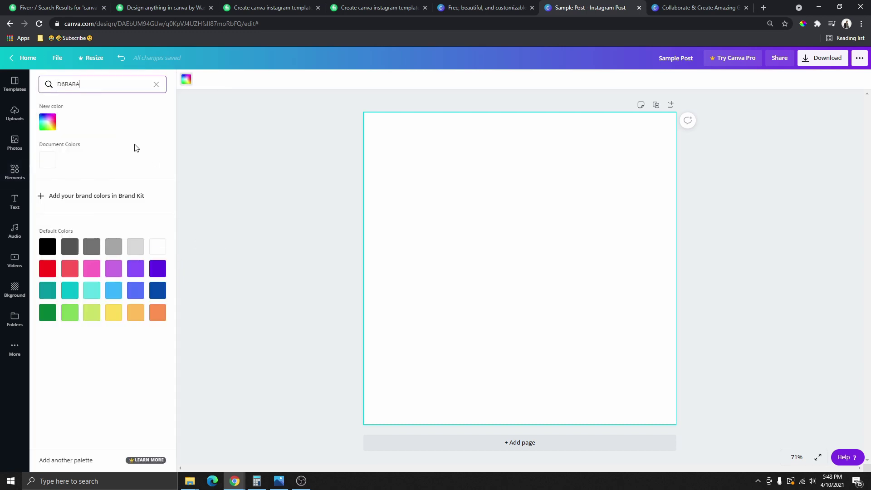
click(50, 122)
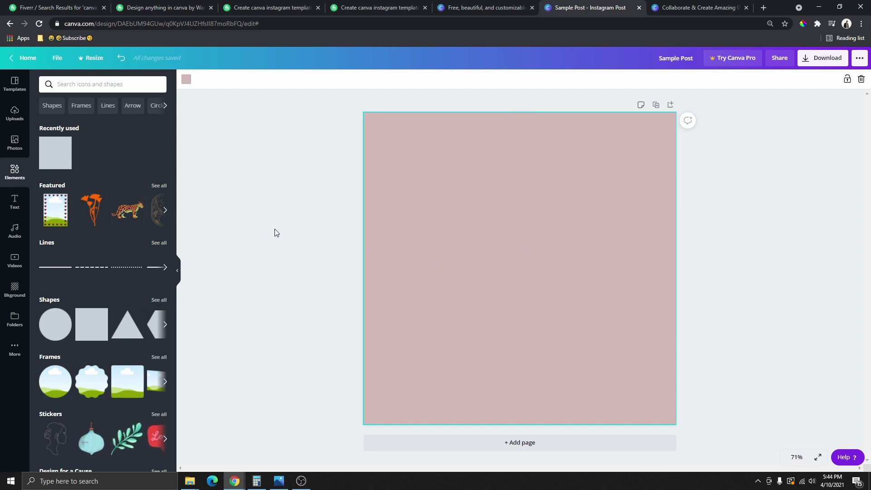
- Search the photo library for "beauty" and place the free dark portrait of a woman on the right half of the page
click(15, 145)
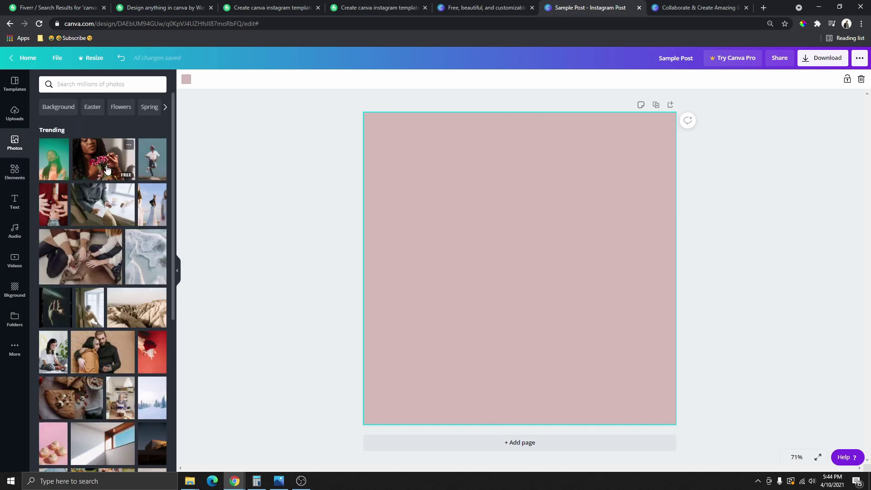
click(18, 117)
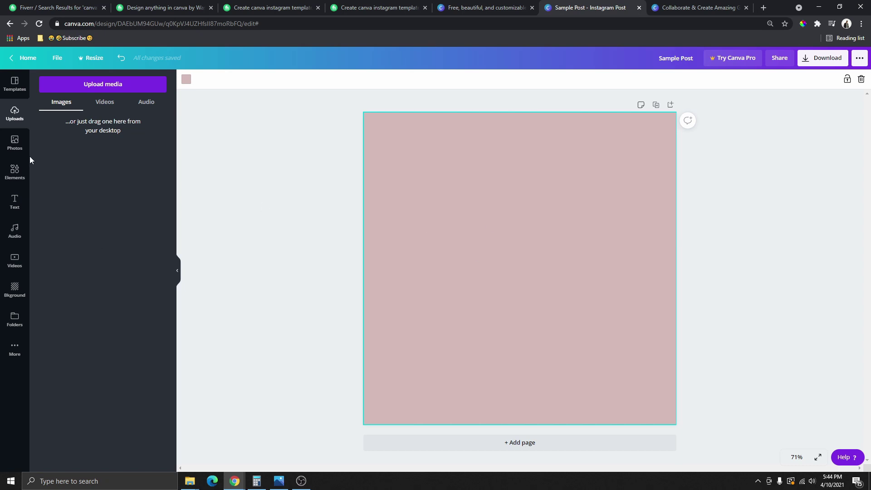
click(15, 142)
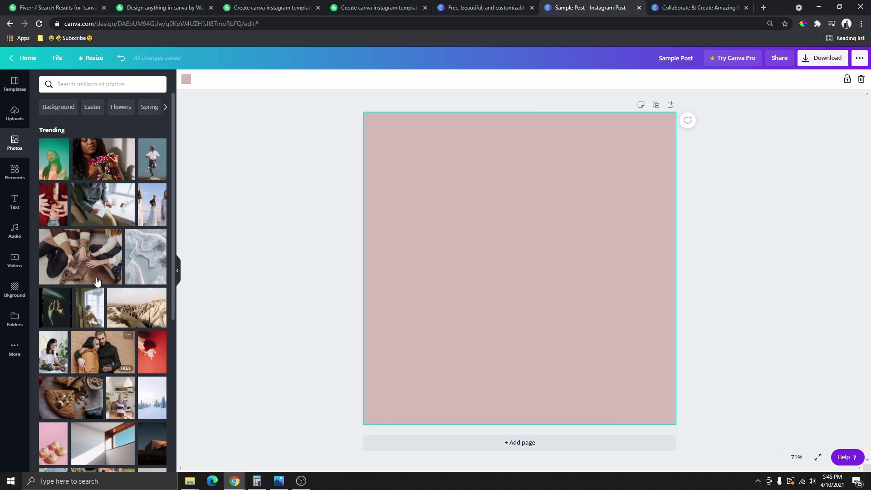
scroll(82, 106, down, 5)
scroll(82, 106, up, 5)
click(80, 84)
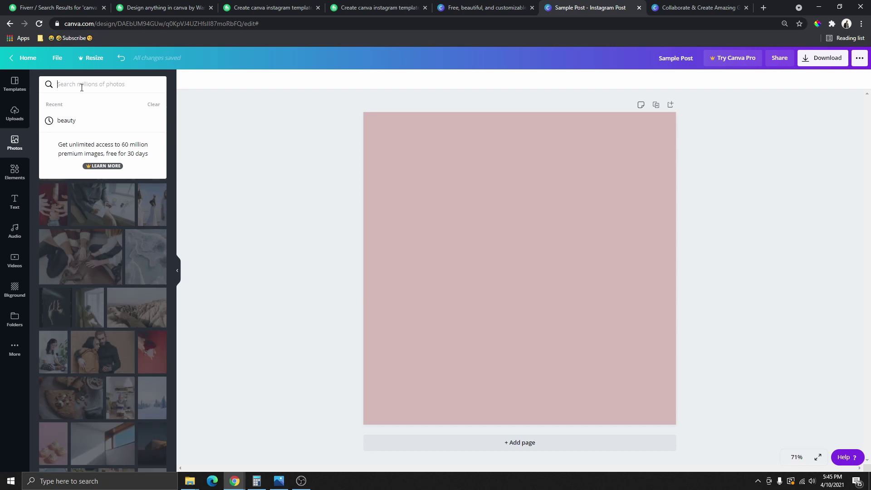
click(68, 121)
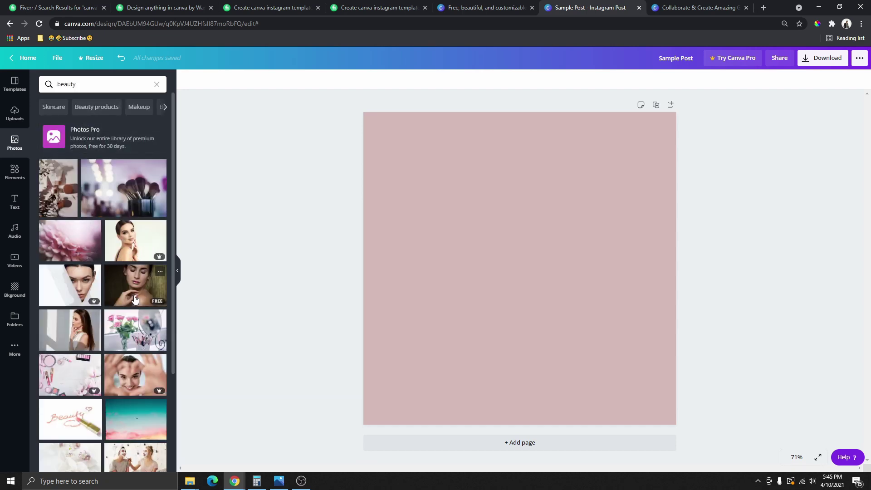
mouse_move(151, 258)
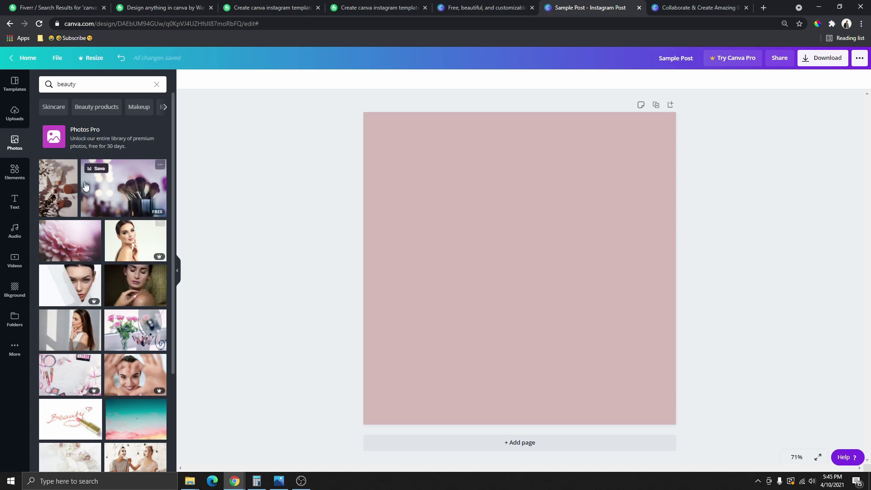
scroll(136, 272, down, 3)
scroll(146, 280, down, 10)
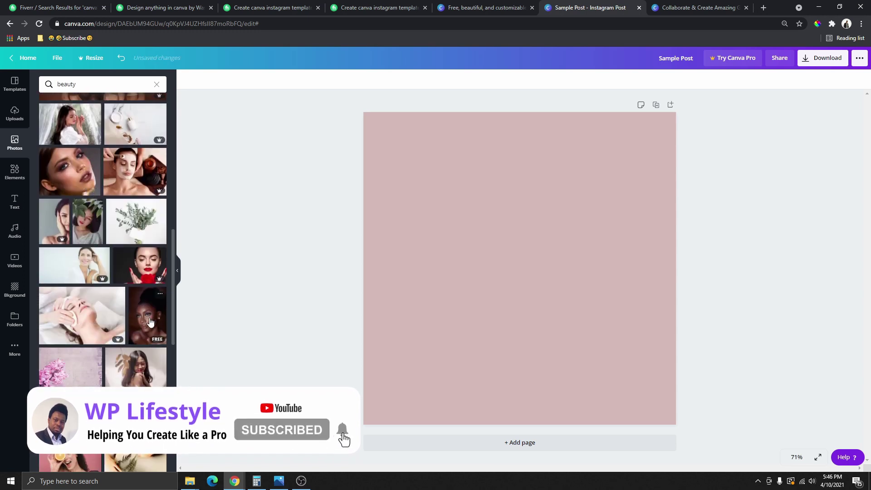
click(153, 322)
drag(532, 281, 592, 265)
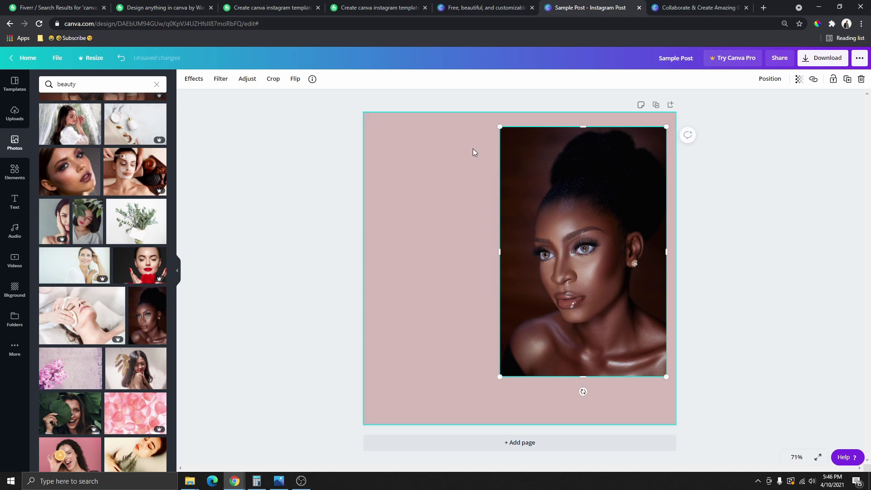
- Enlarge the portrait to cover the full page height and shift it right so it extends past the page's right edge
drag(500, 123, 496, 113)
drag(667, 377, 680, 451)
drag(629, 314, 599, 311)
drag(460, 107, 443, 108)
drag(543, 187, 597, 194)
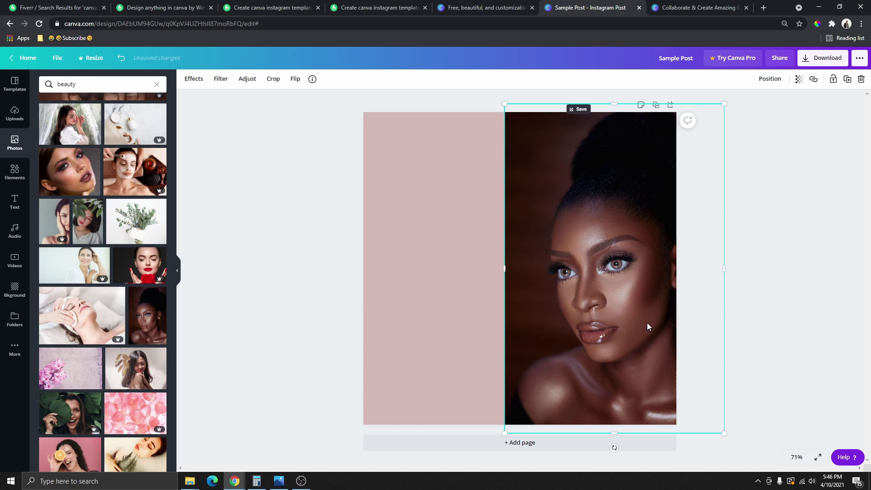
- Widen the portrait leftward to about 896 by 1,137, move it up and right, and enlarge it slightly from its lower right corner
drag(508, 271, 464, 295)
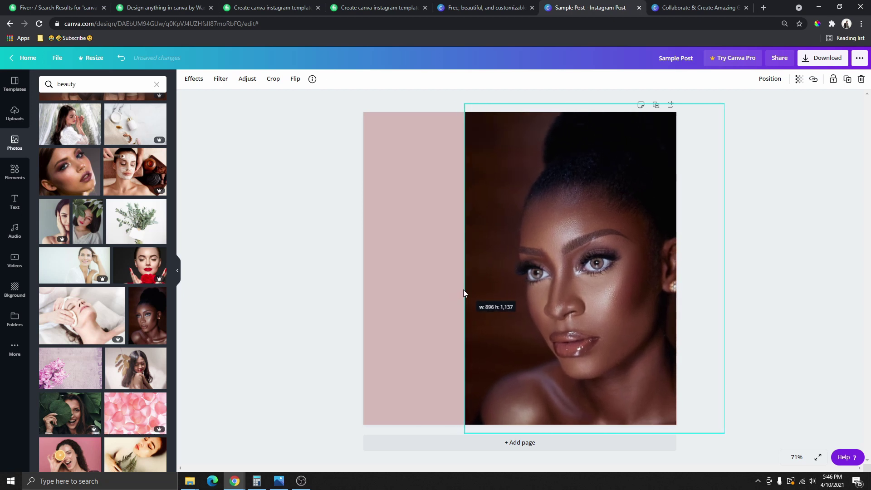
drag(581, 300, 599, 278)
drag(745, 410, 760, 429)
- Open the Pexels integration, search it for "beauty" and browse the free images
scroll(127, 330, down, 3)
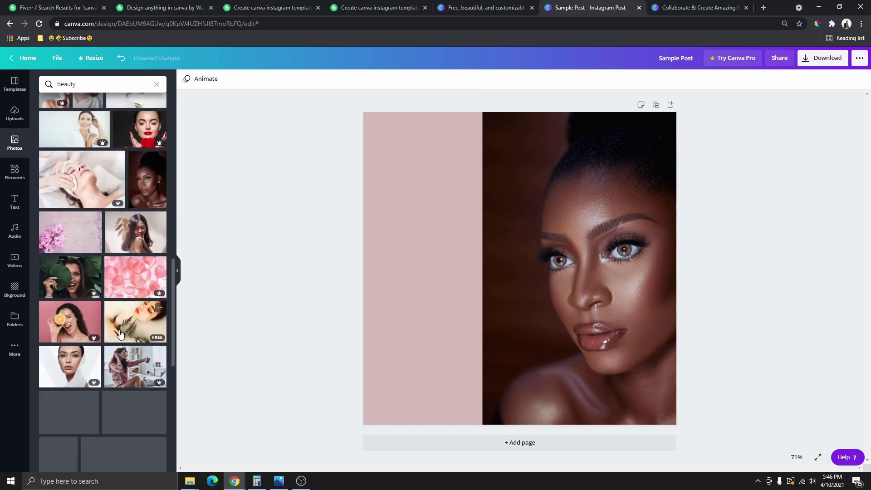
click(15, 350)
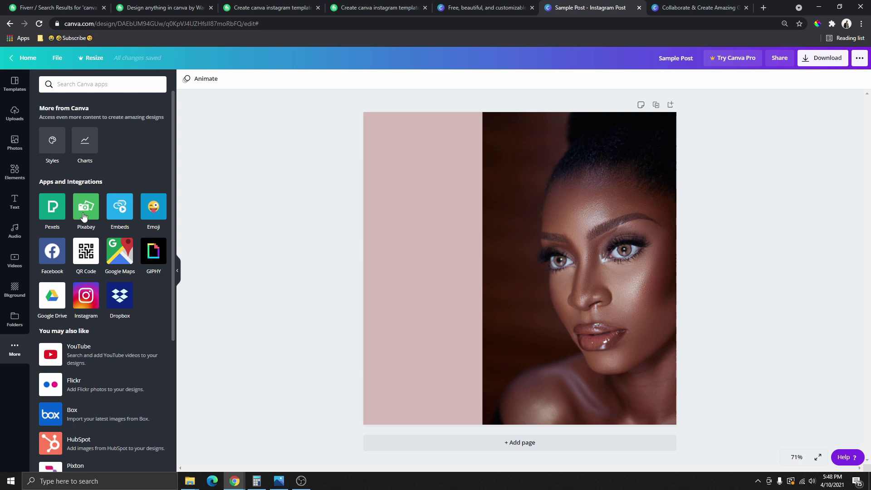
click(52, 212)
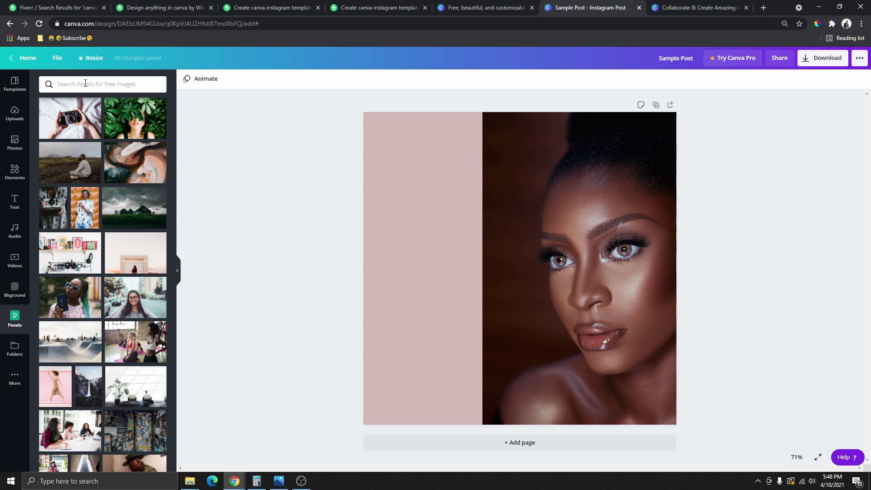
click(85, 83)
text(beauty)
key(Return)
scroll(90, 296, down, 15)
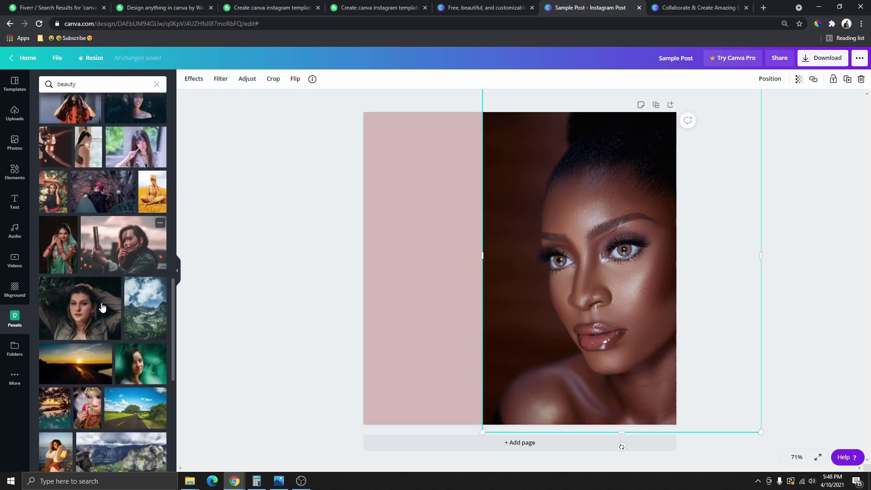
- Open the Pixabay integration and search it for "beauty"
click(15, 378)
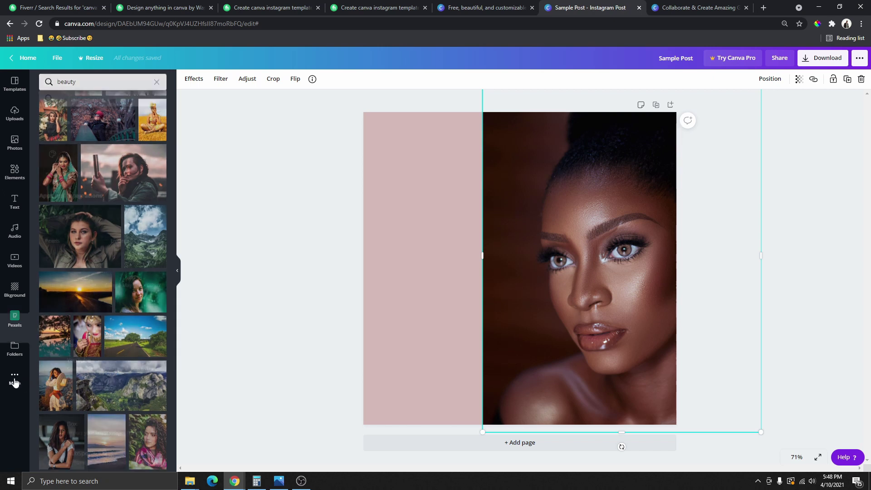
click(86, 211)
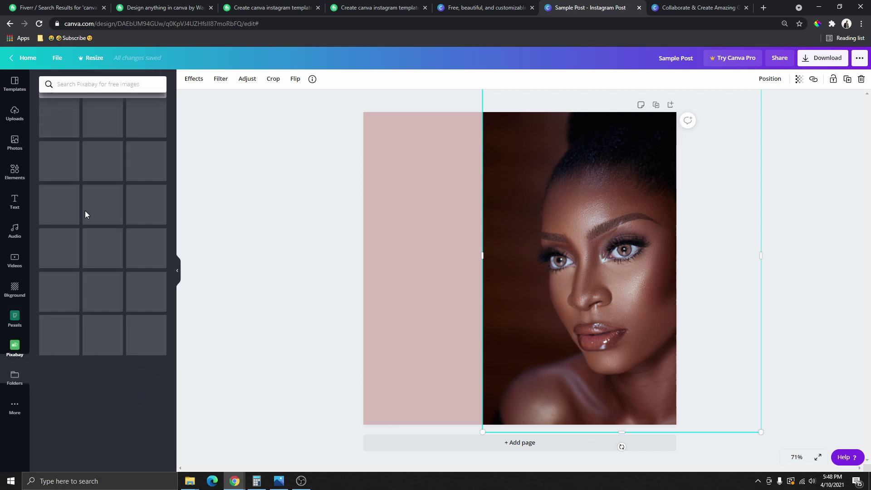
click(69, 88)
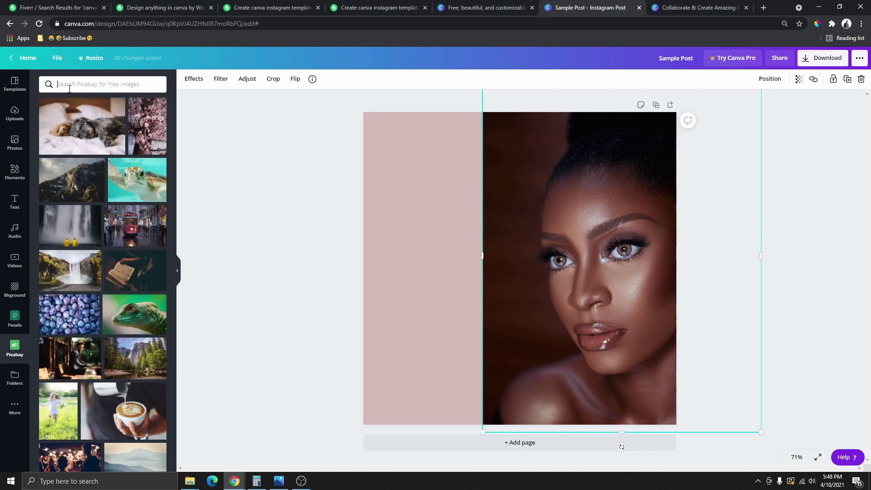
text(b)
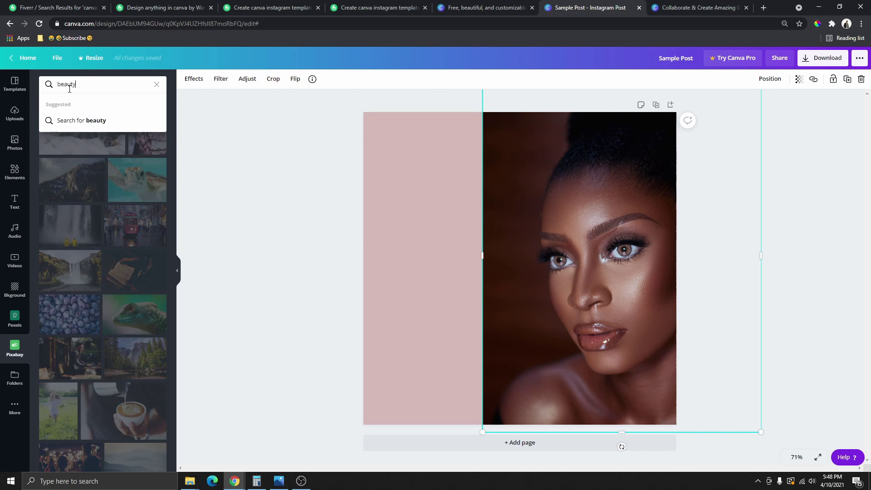
text(eauty)
key(Return)
- Place the Pixabay portrait of the woman with updo hair and purple lipstick over the dark portrait
scroll(127, 274, down, 5)
scroll(136, 254, up, 3)
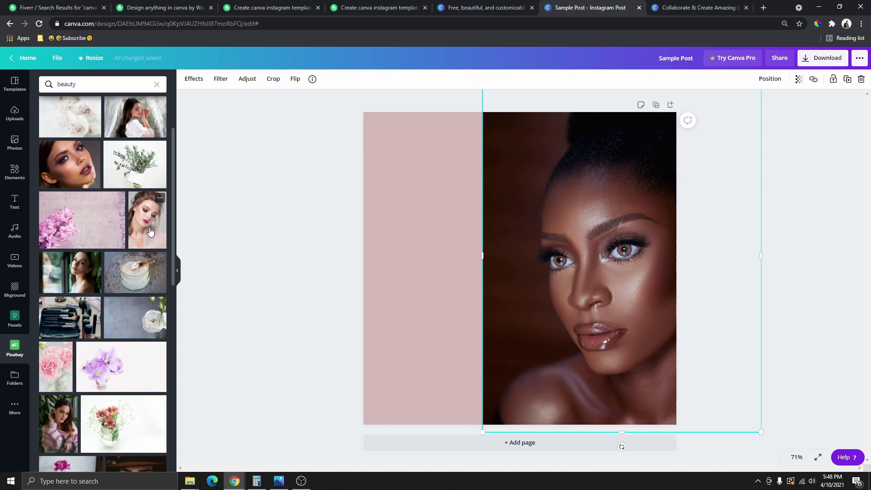
drag(150, 231, 563, 266)
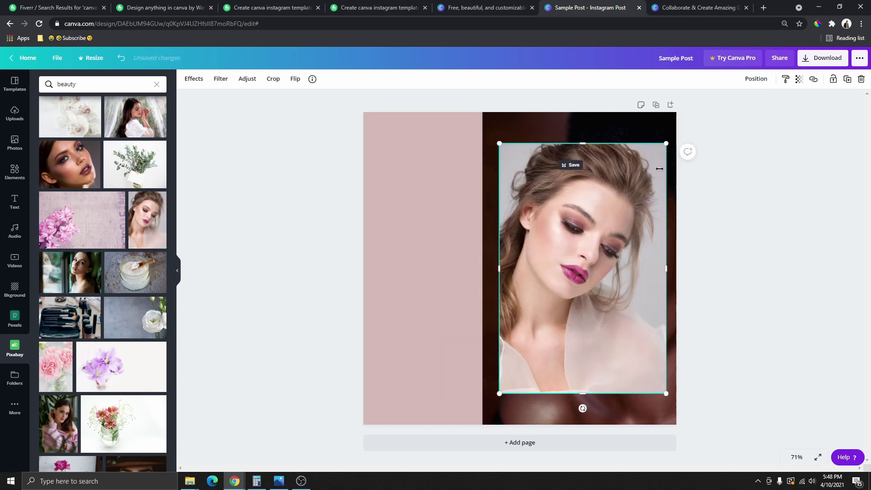
- Duplicate the page and delete the dark portrait behind the new photo on page 1
click(657, 106)
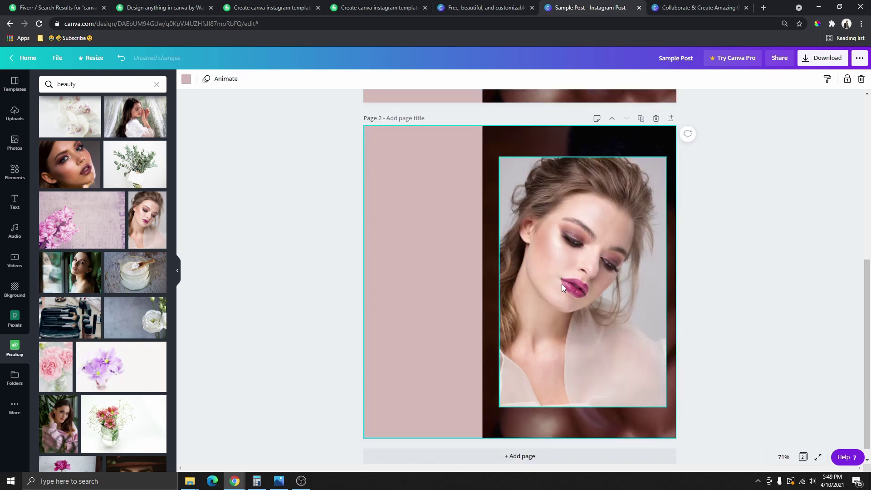
scroll(561, 284, up, 3)
scroll(563, 284, up, 3)
click(562, 262)
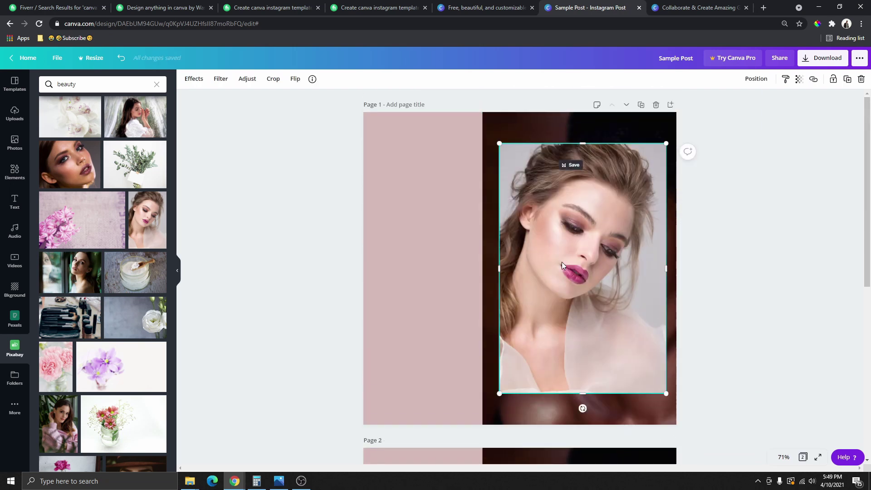
click(517, 131)
key(Delete)
- Move the new portrait slightly up and to the right on the pink background of page 1
click(562, 232)
mouse_move(563, 232)
mouse_down()
mouse_move(555, 216)
mouse_move(562, 221)
mouse_up()
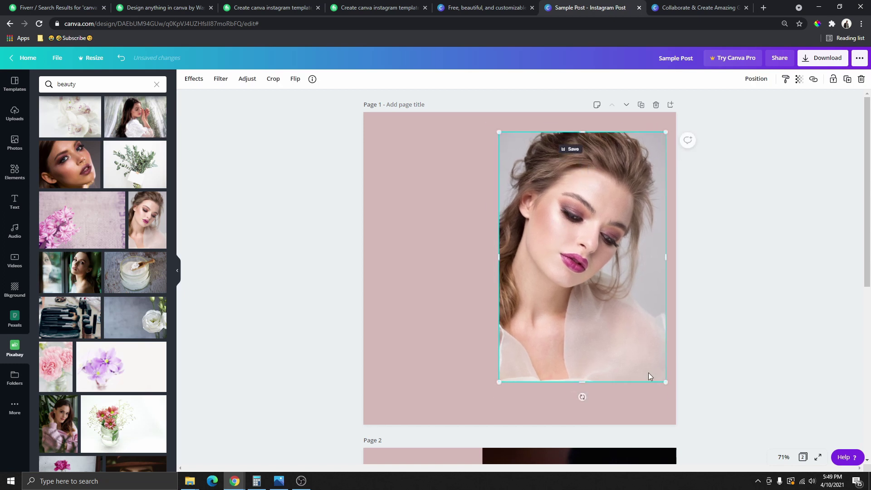
drag(633, 339, 636, 345)
click(494, 279)
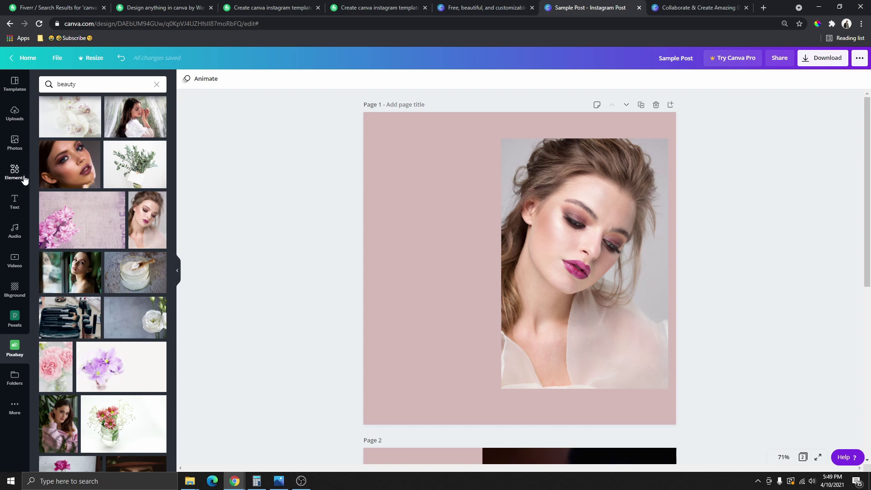
click(147, 231)
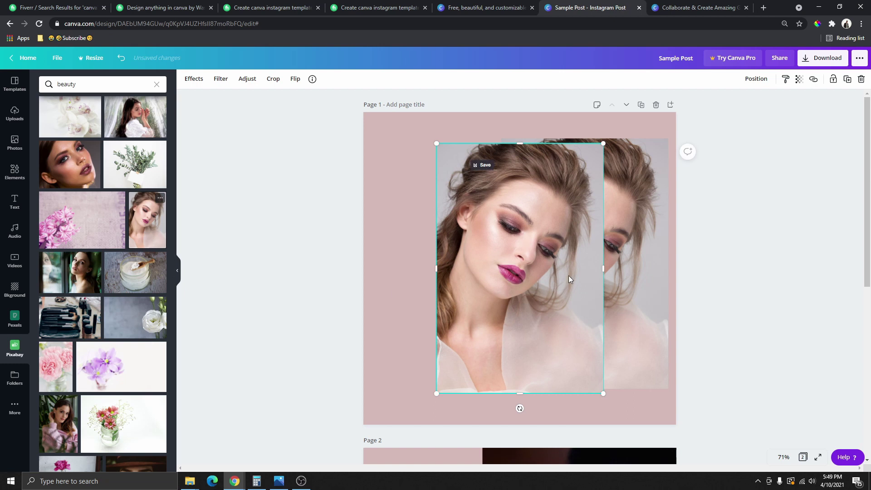
key(Delete)
drag(150, 234, 385, 225)
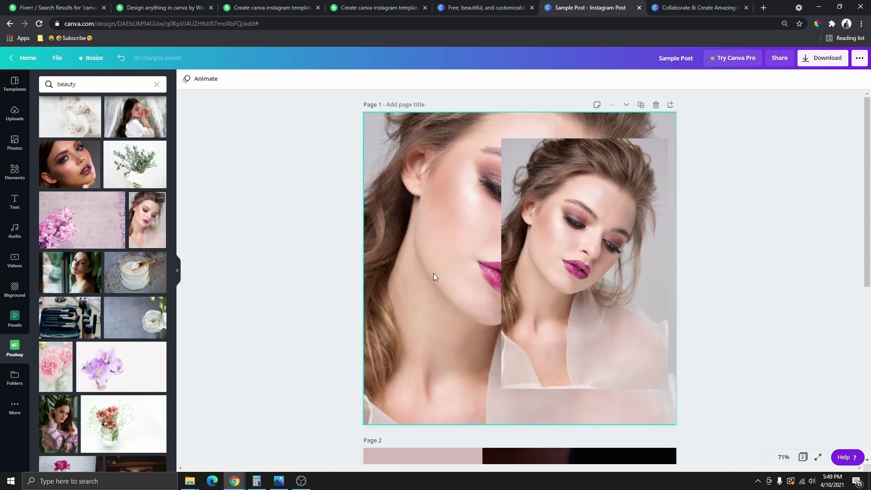
key(ctrl+z)
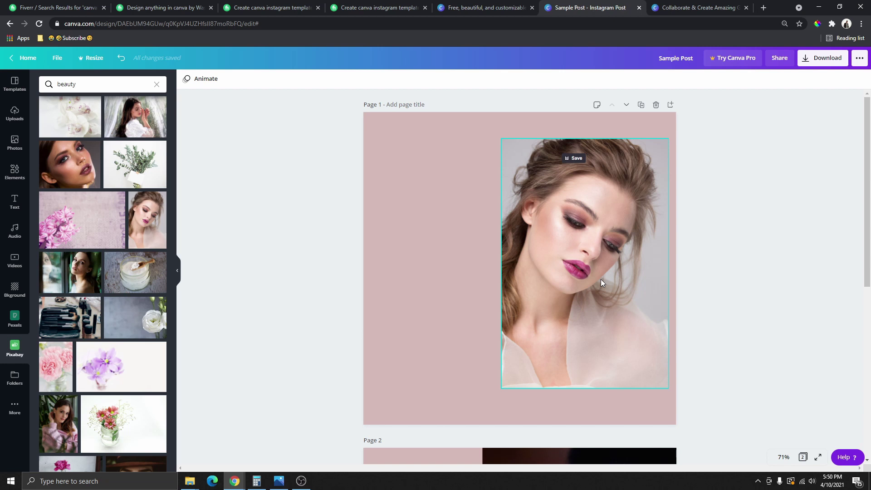
- Enlarge the portrait past the full page height and position it so it extends beyond the page's right edge
click(581, 295)
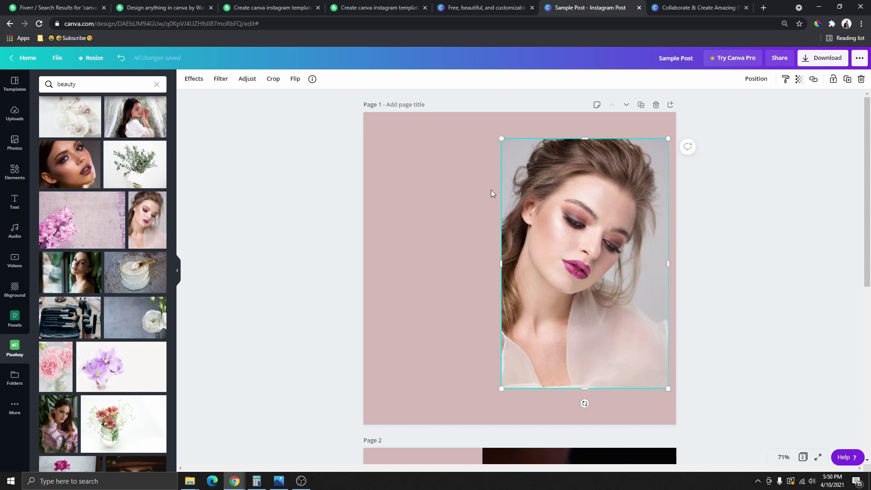
drag(501, 139, 470, 92)
drag(640, 381, 623, 355)
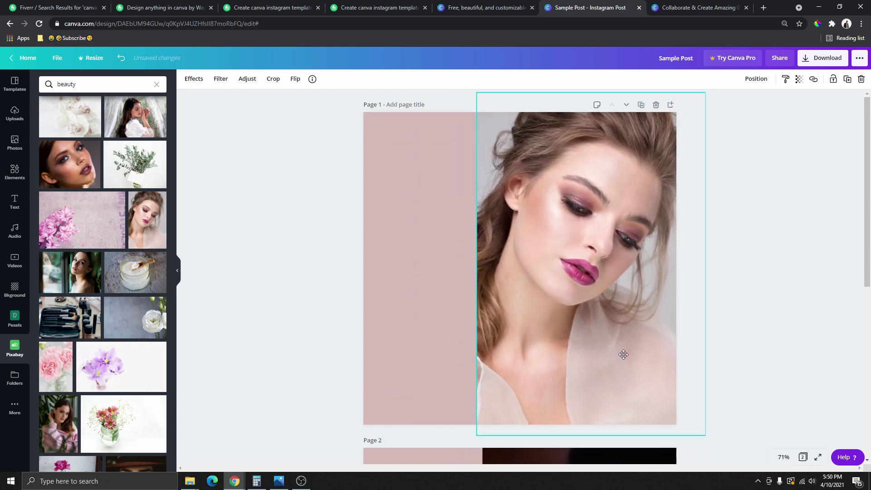
click(723, 255)
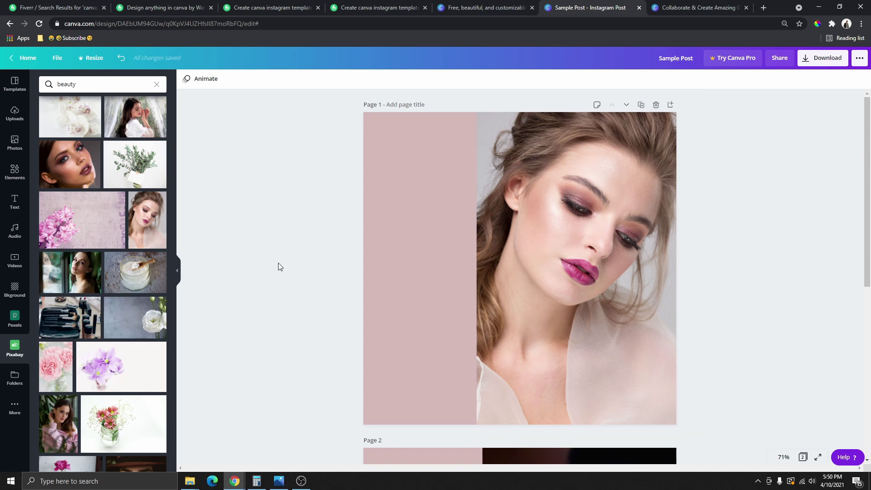
- Add a square shape to page 1 and stretch it vertically into a tall rectangle
click(15, 179)
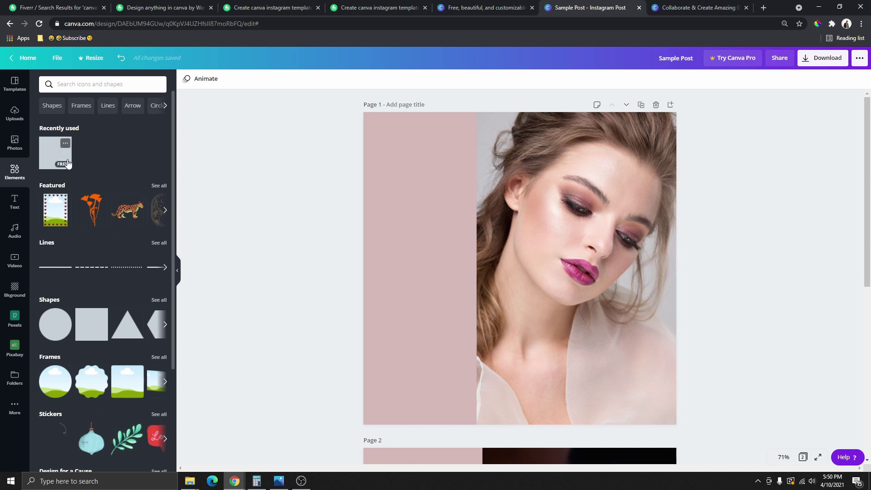
scroll(91, 196, down, 3)
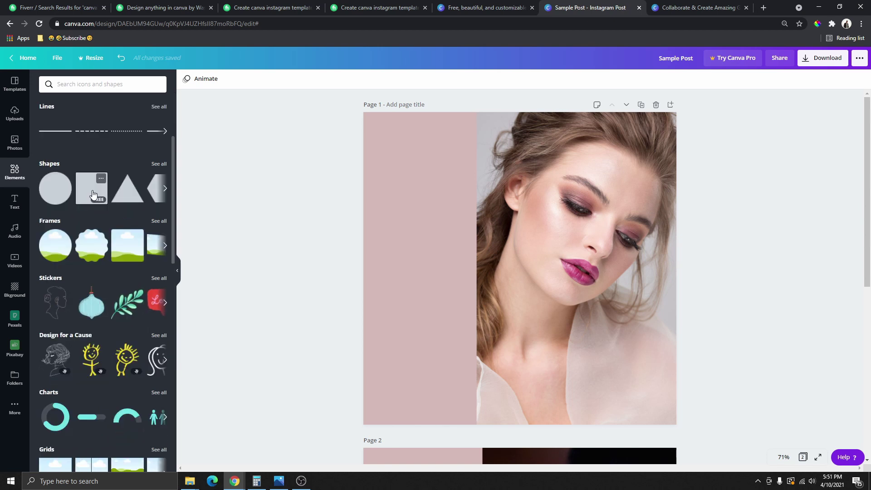
click(93, 194)
drag(520, 182, 520, 148)
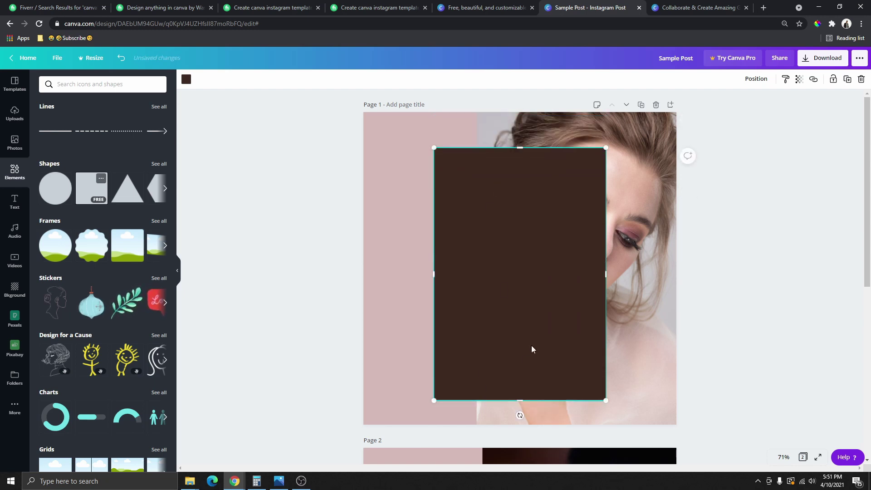
- Move the rectangle left so it overlaps the pink area and the portrait, and make it taller and narrower
drag(516, 315, 514, 313)
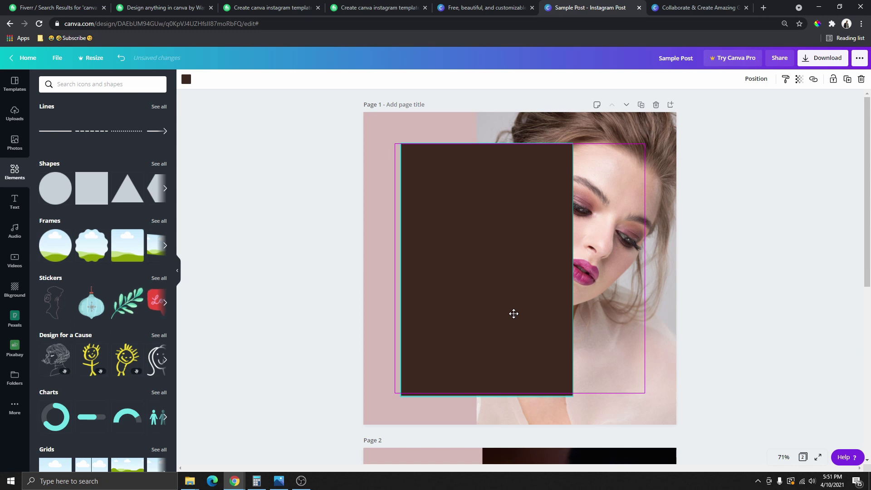
drag(391, 273, 388, 272)
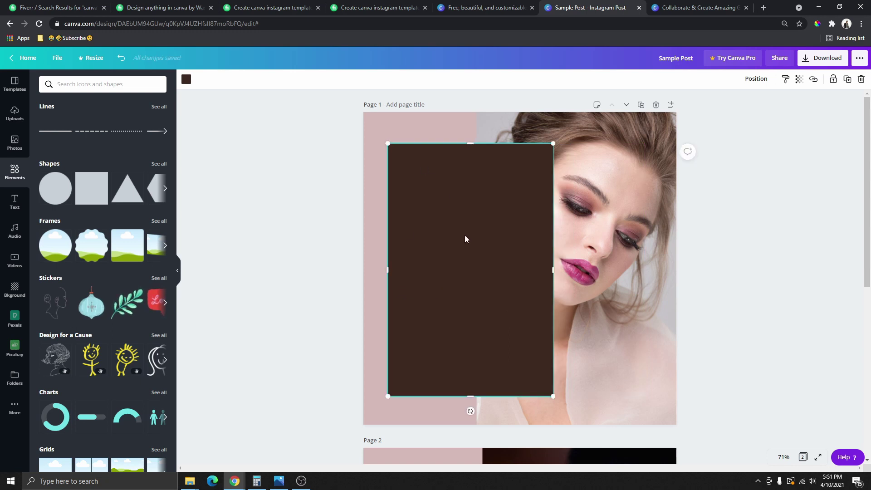
drag(470, 143, 467, 131)
click(550, 338)
- Change the rectangle's fill color to white
click(435, 270)
click(186, 80)
click(158, 247)
key(Escape)
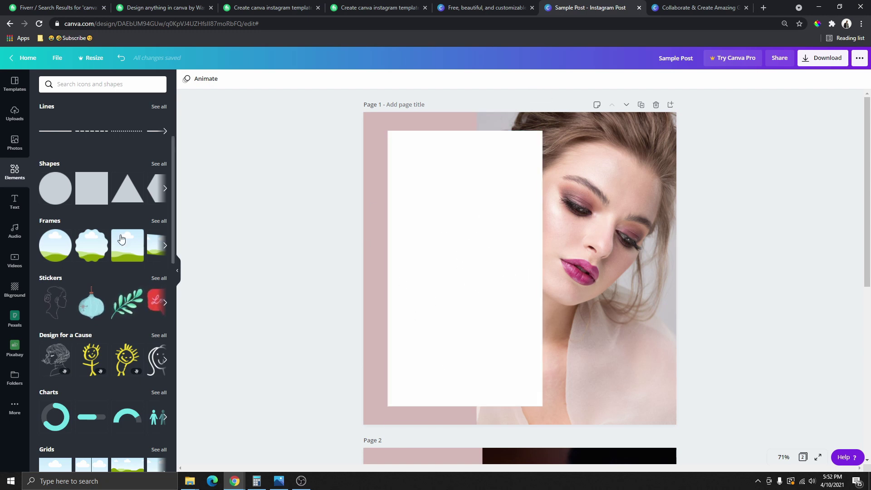
- Browse the ready-made text combinations and add the free "Design Proposal" one to page 1
click(16, 203)
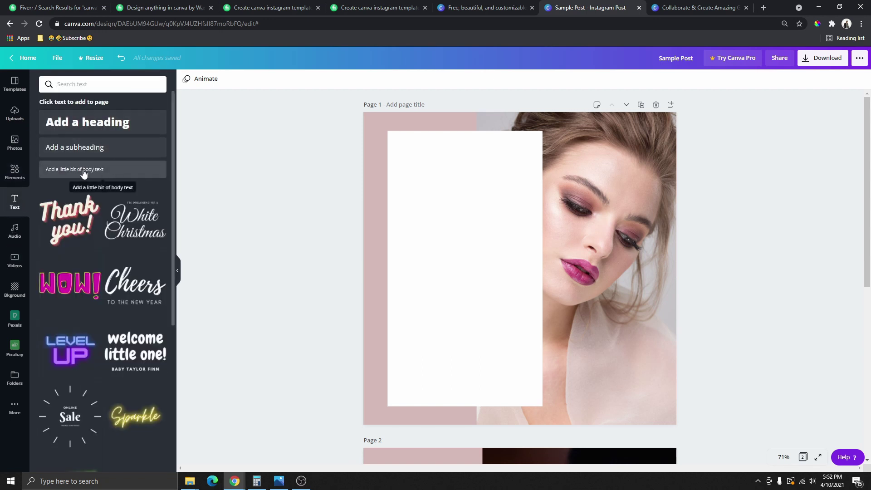
scroll(104, 273, down, 5)
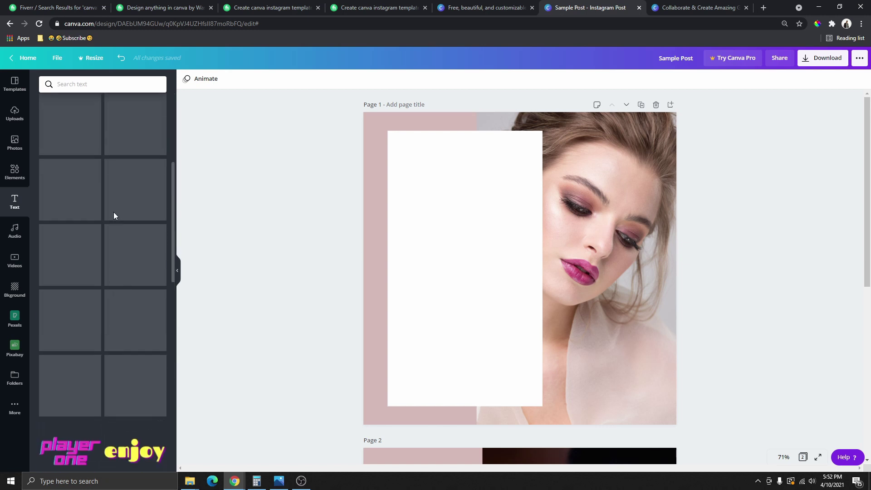
scroll(100, 222, down, 15)
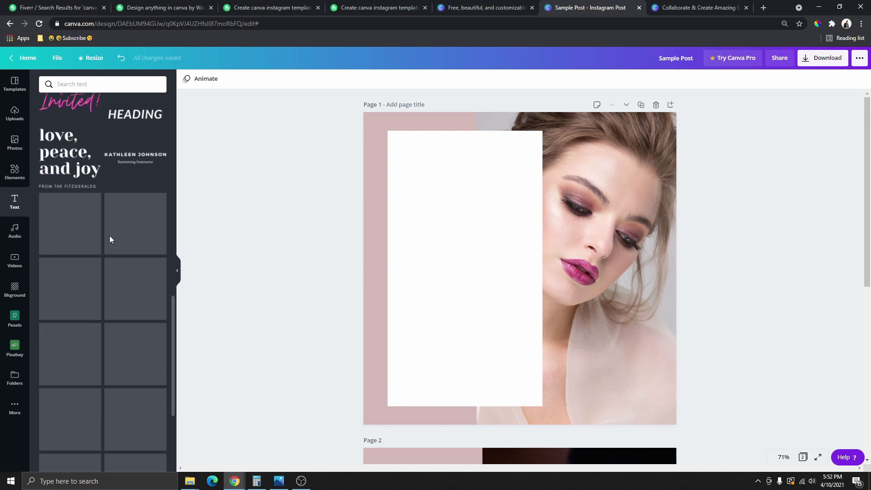
scroll(118, 249, down, 10)
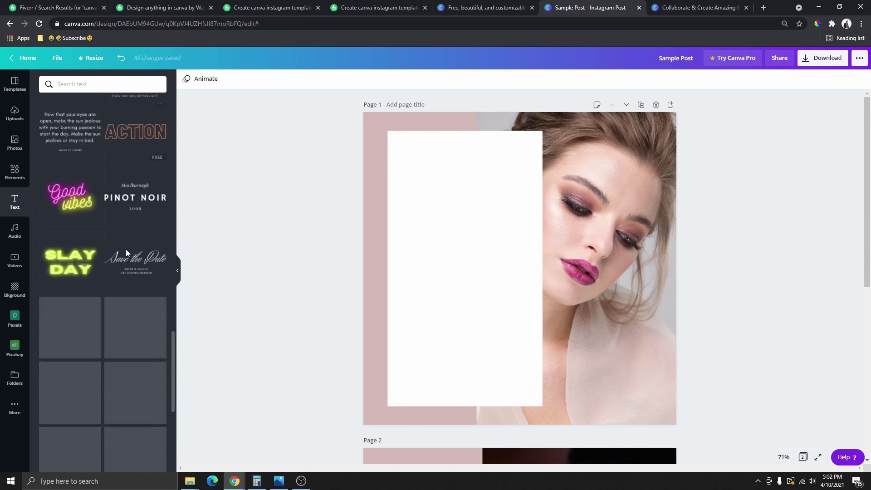
scroll(120, 245, down, 5)
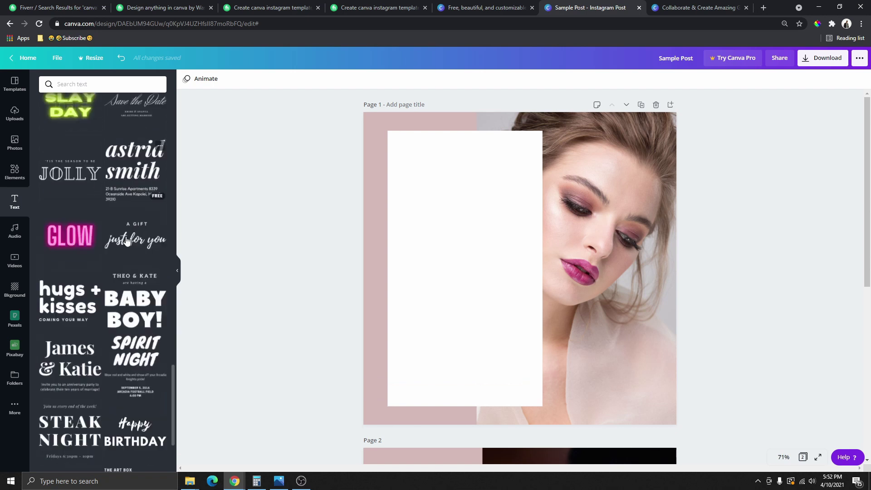
scroll(117, 265, down, 3)
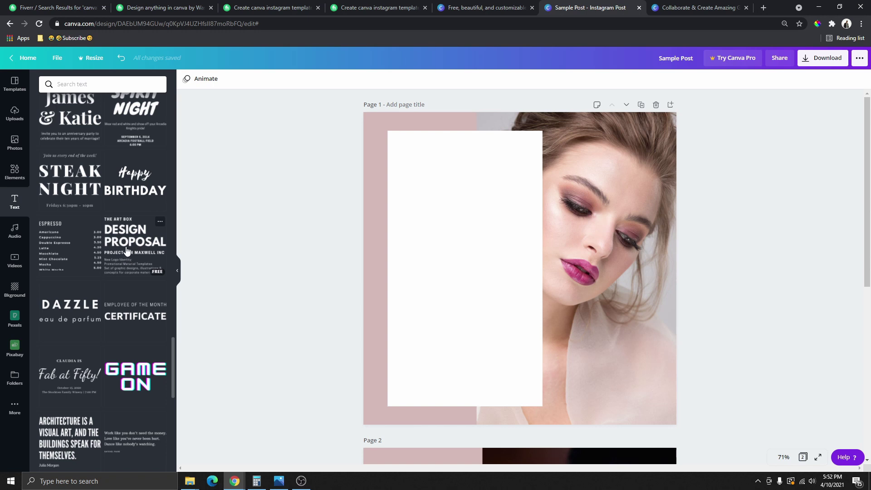
click(127, 251)
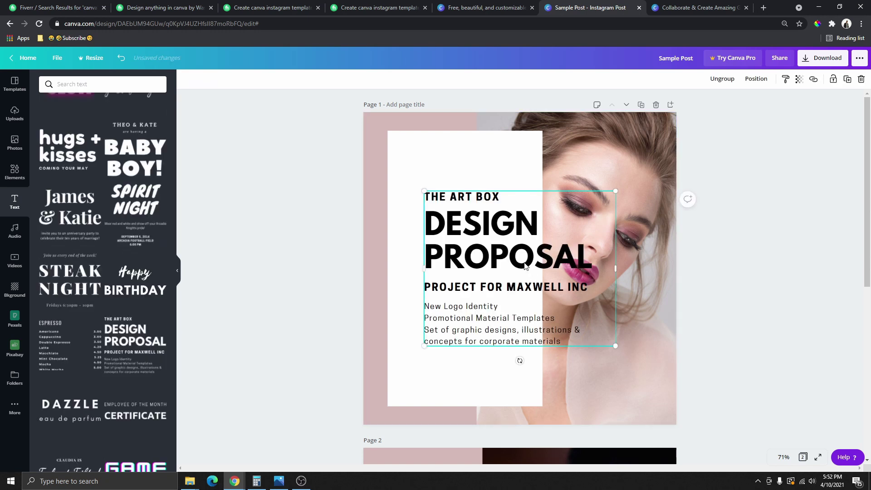
- Move the text group to the top of the white rectangle and scale it down so its lines fit inside
drag(501, 290, 472, 236)
click(471, 236)
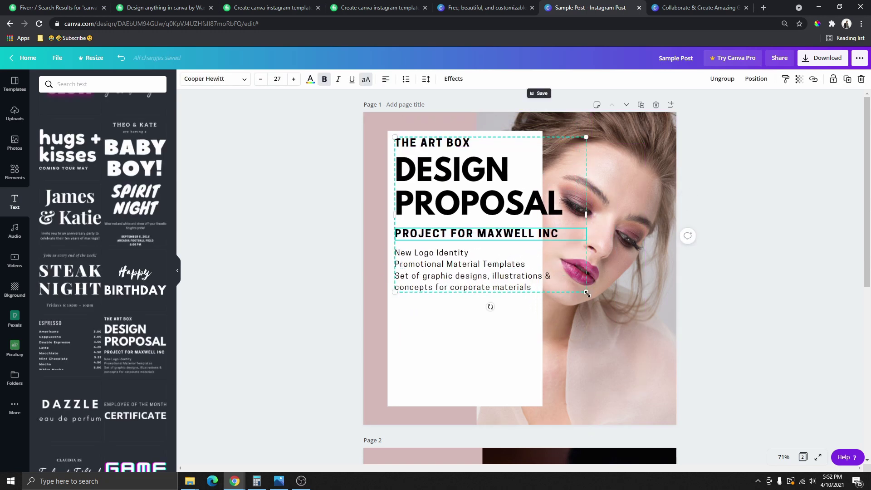
drag(545, 289, 544, 287)
click(544, 288)
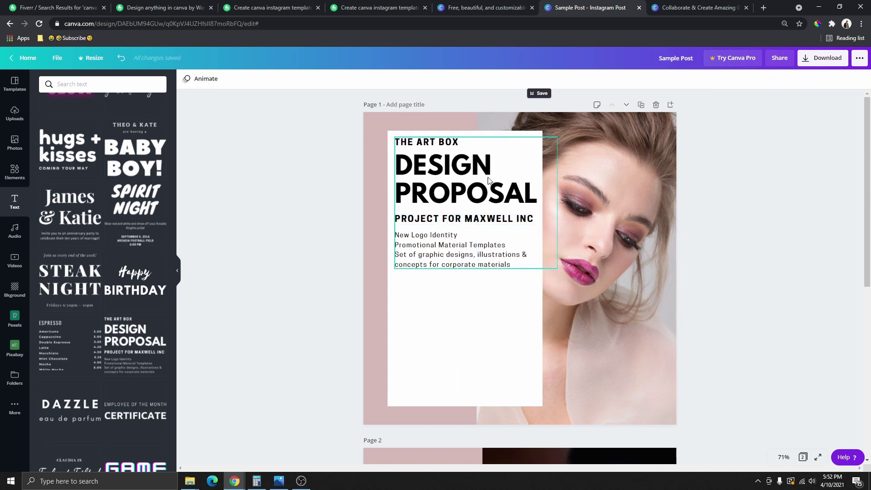
mouse_move(441, 171)
mouse_down()
mouse_move(438, 182)
mouse_move(438, 174)
mouse_up()
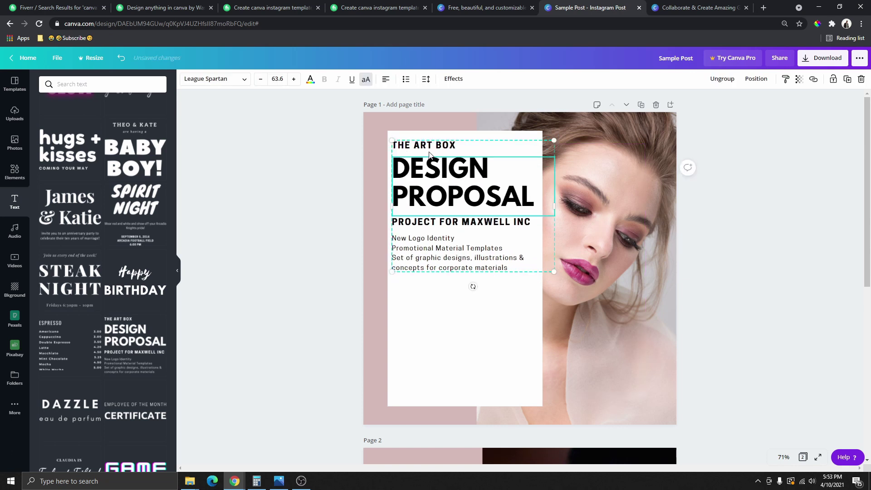
- Try replacing the "THE ART BOX" line with "FFFFFFF", undo it, and select the "DESIGN PROPOSAL" heading
click(429, 150)
click(428, 148)
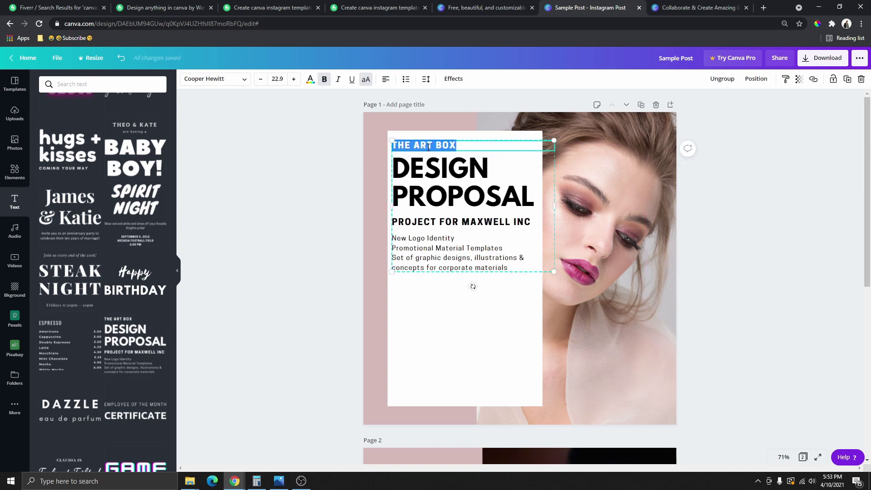
text(FFFFFFF)
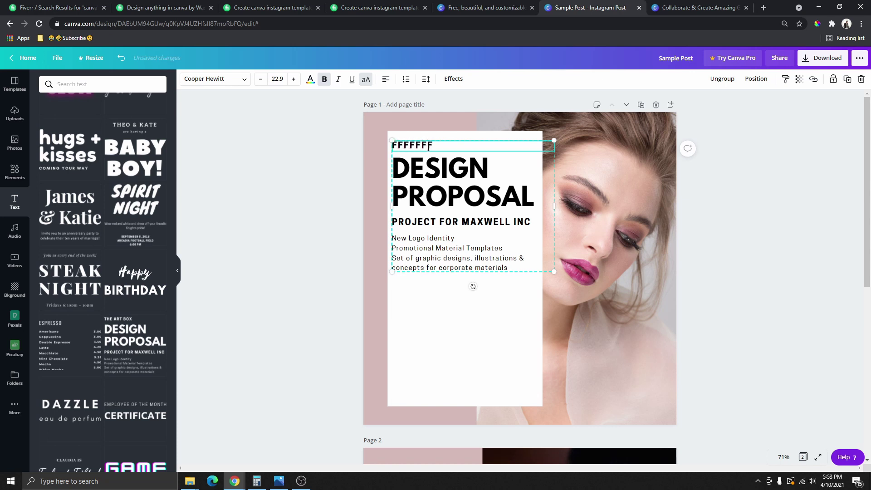
key(ctrl+z)
click(458, 205)
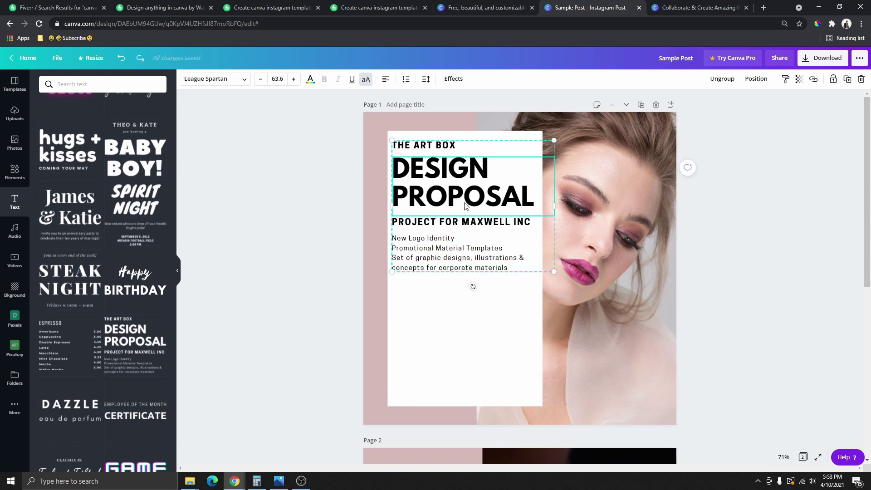
click(440, 184)
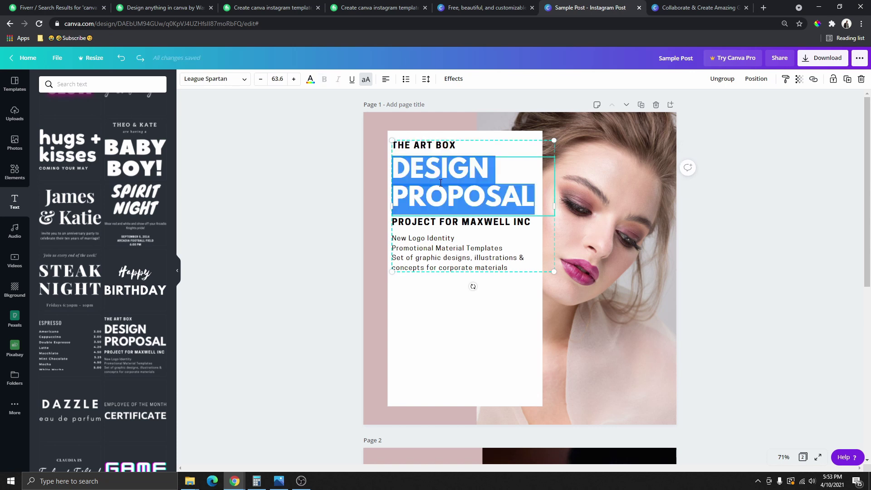
click(449, 195)
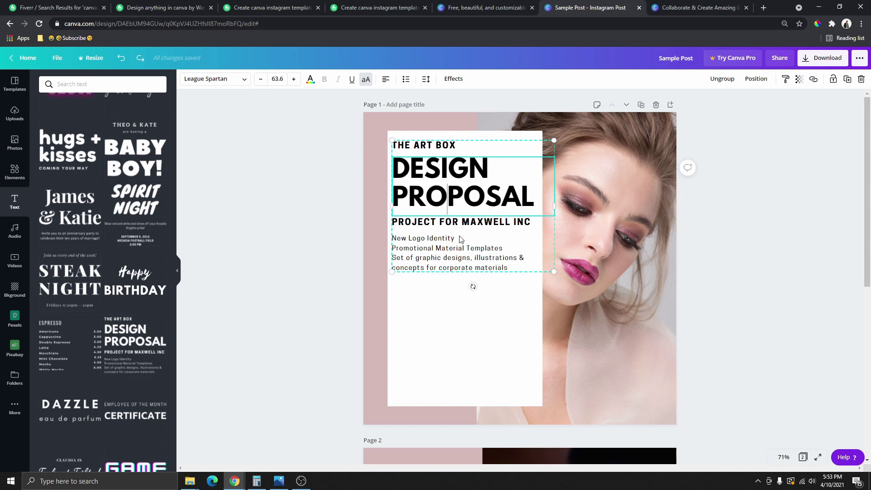
double_click(456, 226)
click(458, 241)
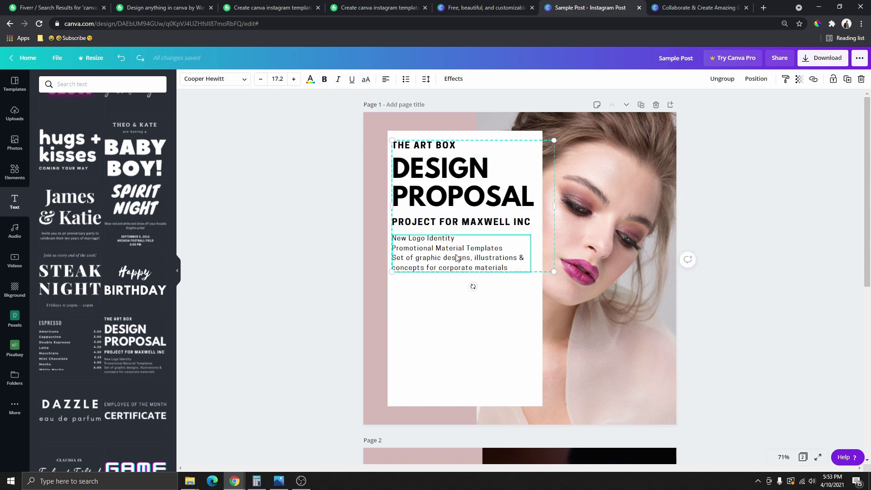
mouse_move(445, 196)
mouse_down()
mouse_move(455, 269)
mouse_move(445, 196)
mouse_up()
click(445, 196)
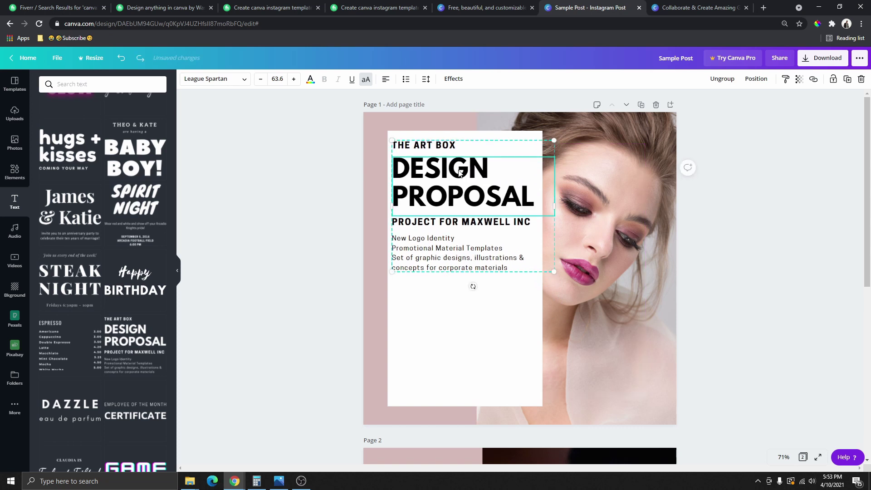
double_click(434, 196)
click(438, 257)
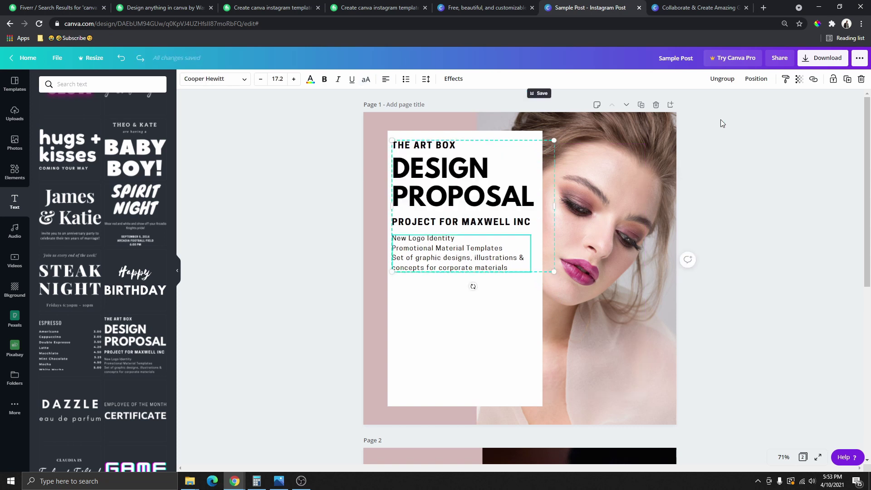
- Ungroup the text combination and move the four-line description starting "New Logo Identity" down into the lower part of the white panel
click(723, 79)
click(485, 304)
click(461, 268)
drag(461, 268, 476, 363)
click(468, 221)
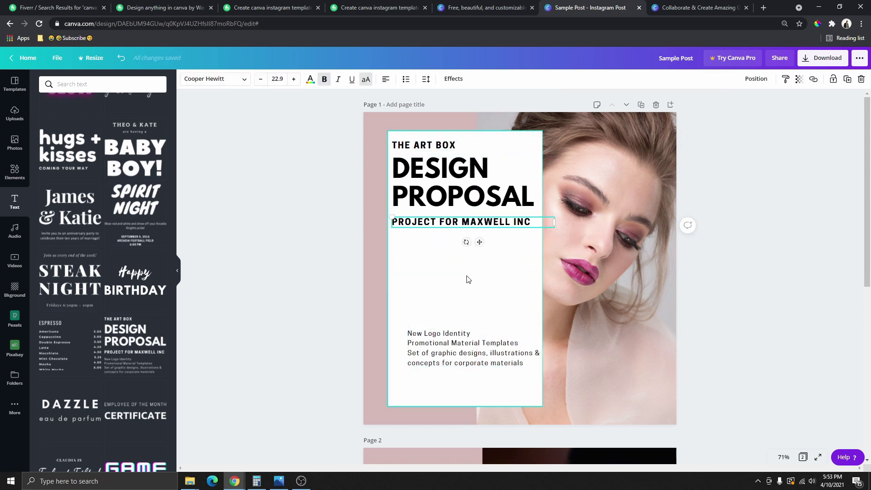
- Nudge the "DESIGN PROPOSAL" heading, scale it down, and try font sizes 51.2 and 48.2 on it
mouse_move(456, 186)
mouse_down()
mouse_move(452, 291)
mouse_move(469, 217)
mouse_move(460, 187)
mouse_up()
drag(589, 249, 514, 197)
click(294, 80)
click(294, 80)
click(294, 80)
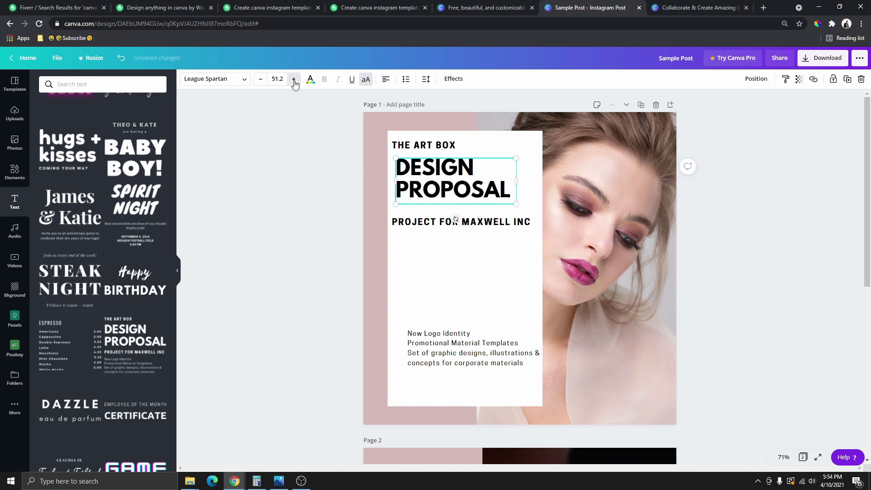
click(261, 81)
click(261, 81)
click(261, 81)
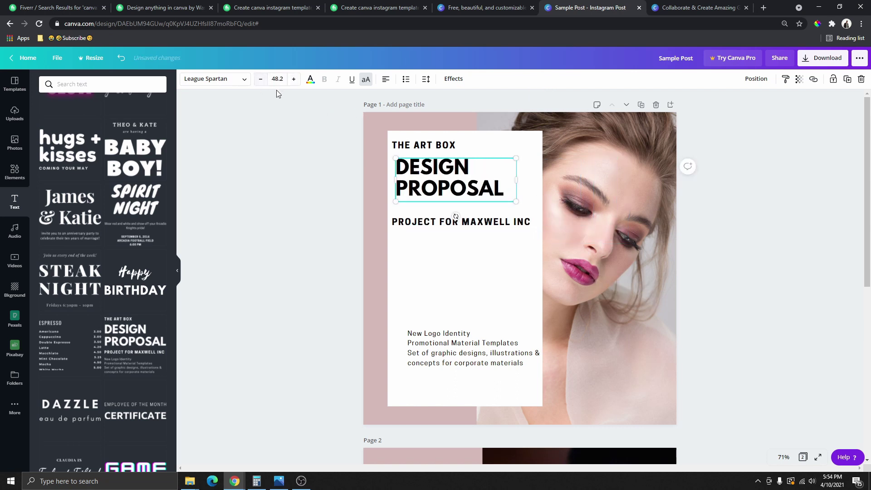
- Set the "DESIGN PROPOSAL" heading's font size to 64 and widen its text box so that "PROPOSAL" fits on one line
click(275, 80)
scroll(308, 151, down, 3)
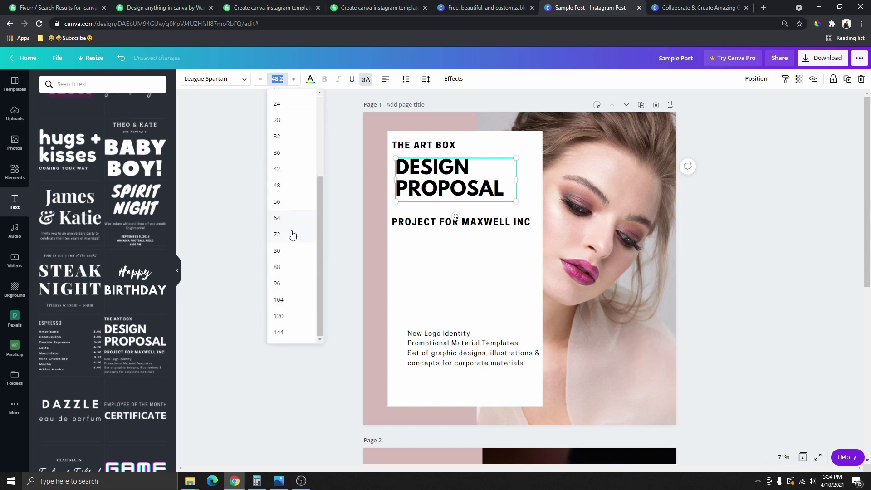
click(286, 219)
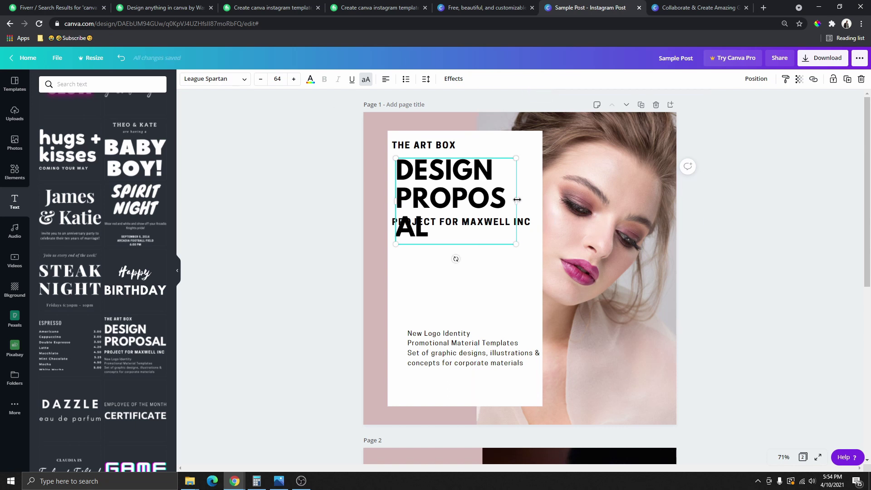
drag(516, 201, 562, 195)
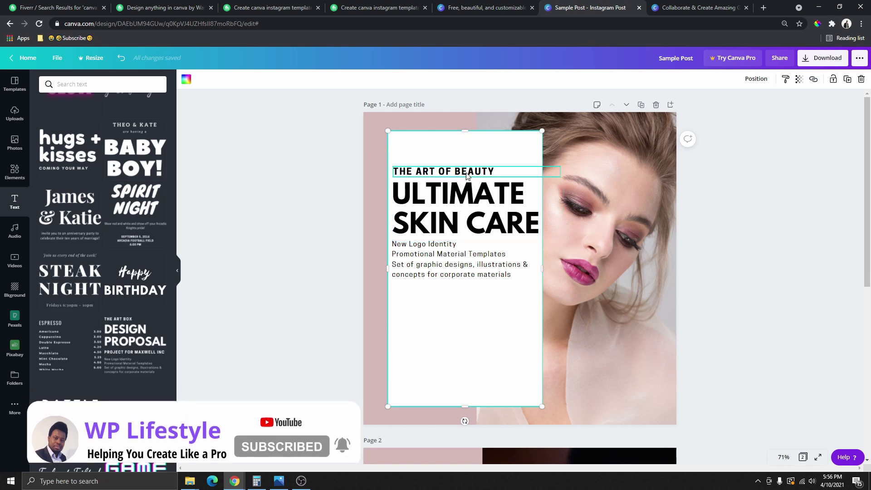
- Try the document's dusty pink as the text color of the "ULTIMATE SKIN CARE" heading, and undo the change
click(435, 267)
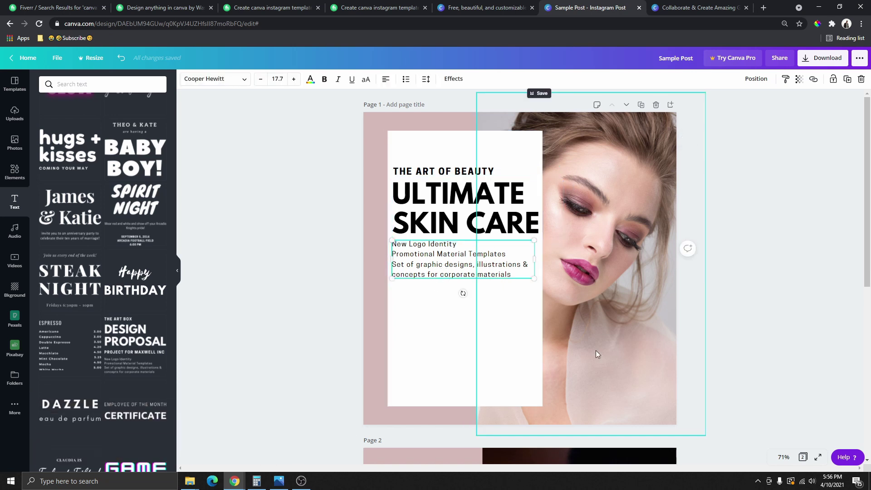
click(485, 230)
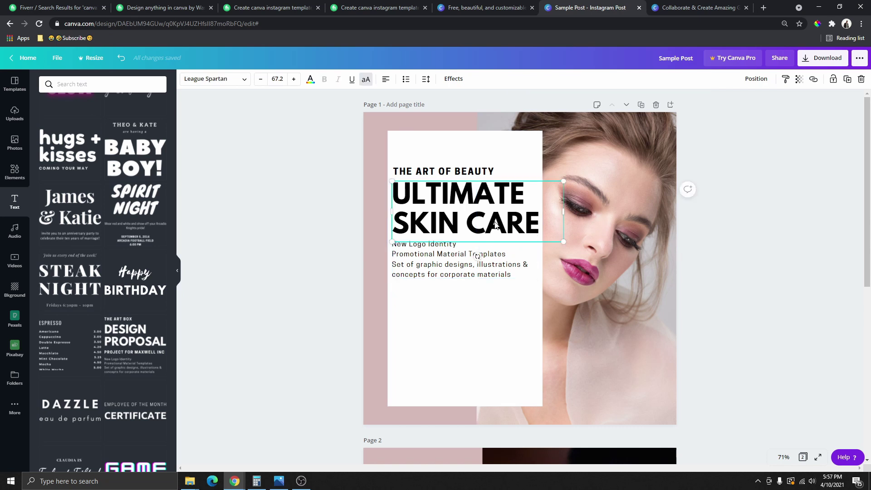
click(311, 82)
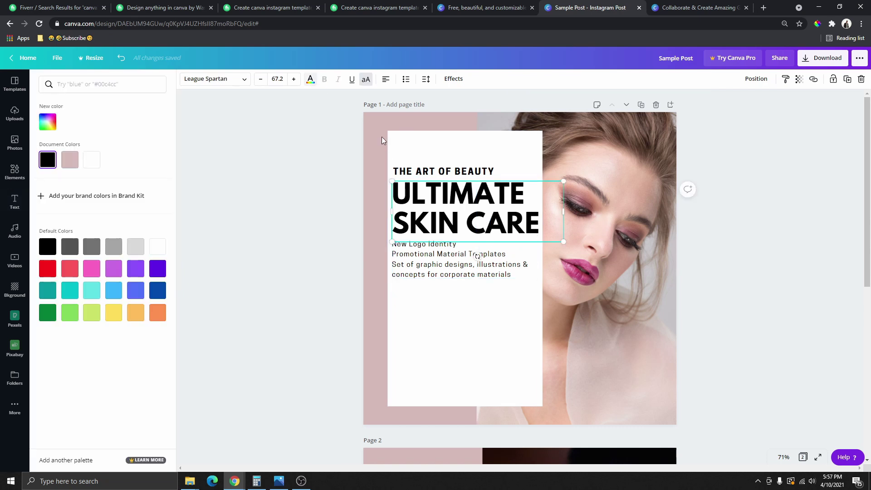
click(69, 160)
click(444, 356)
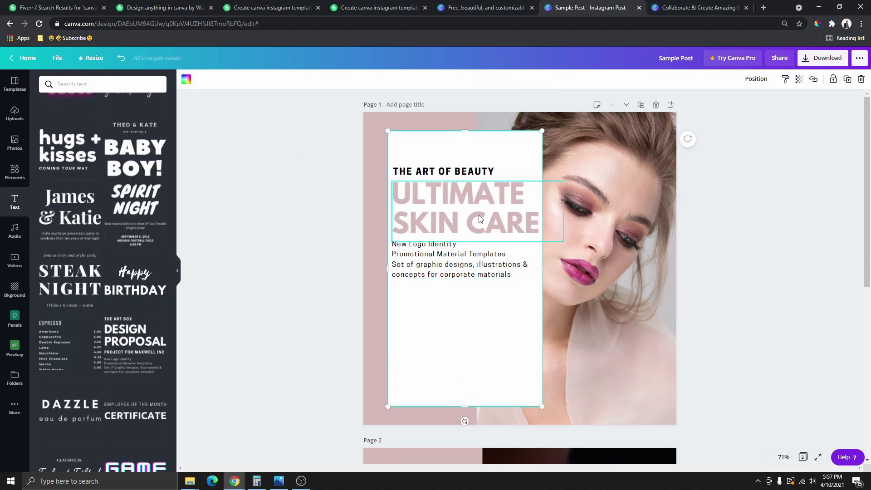
key(ctrl+z)
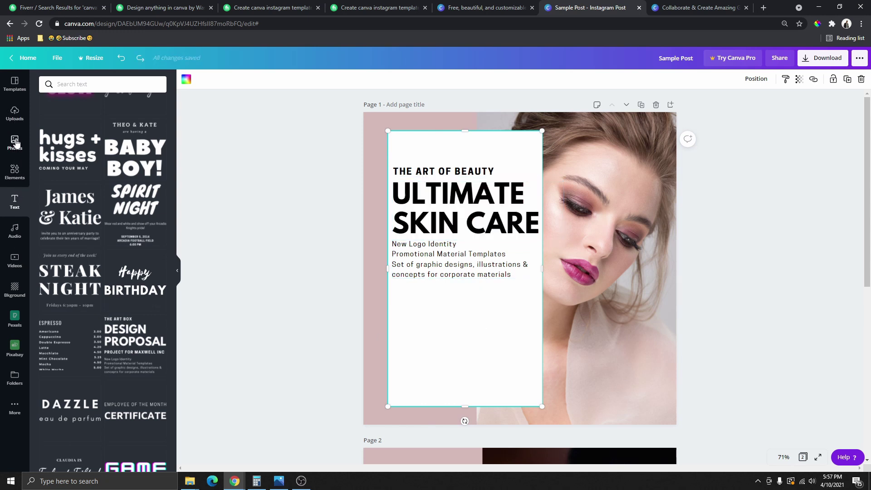
- Add a solid straight line and place it across the lower white panel, running off the page's left edge
click(14, 172)
click(55, 131)
drag(521, 264, 357, 350)
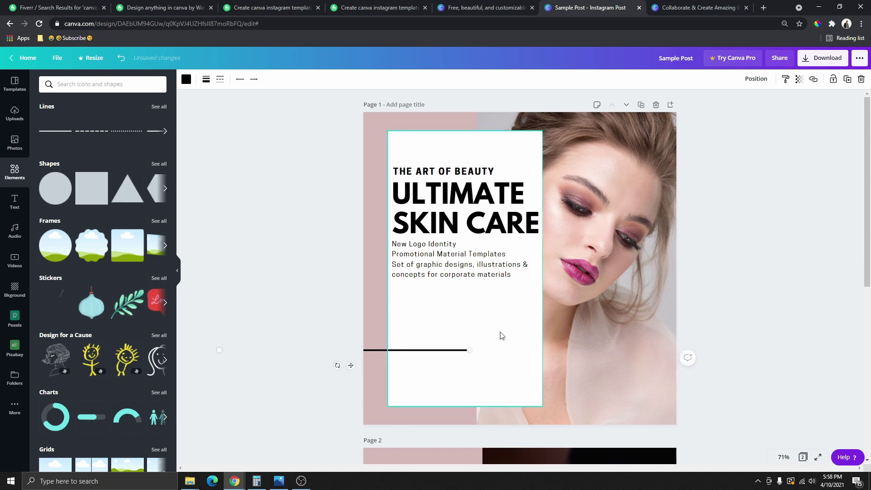
click(710, 316)
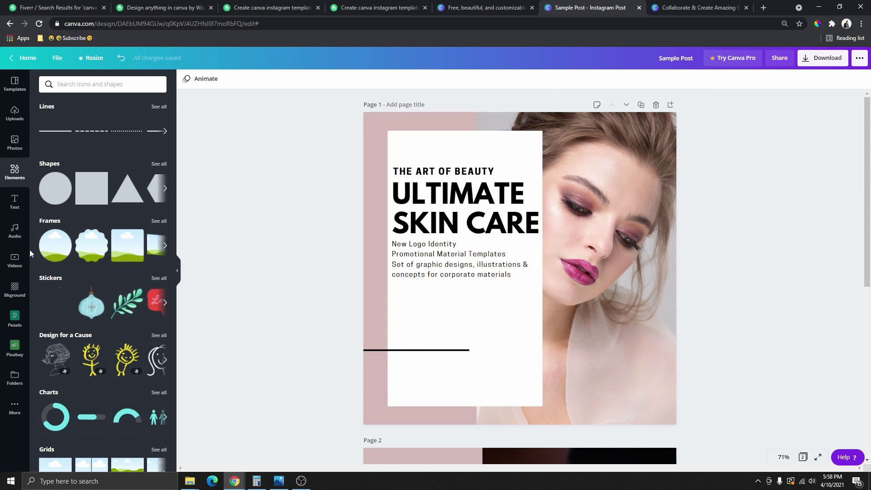
- Add the pink cosmetics set photo from the Pixabay "beauty products" results and move it to the page's lower right area
click(15, 407)
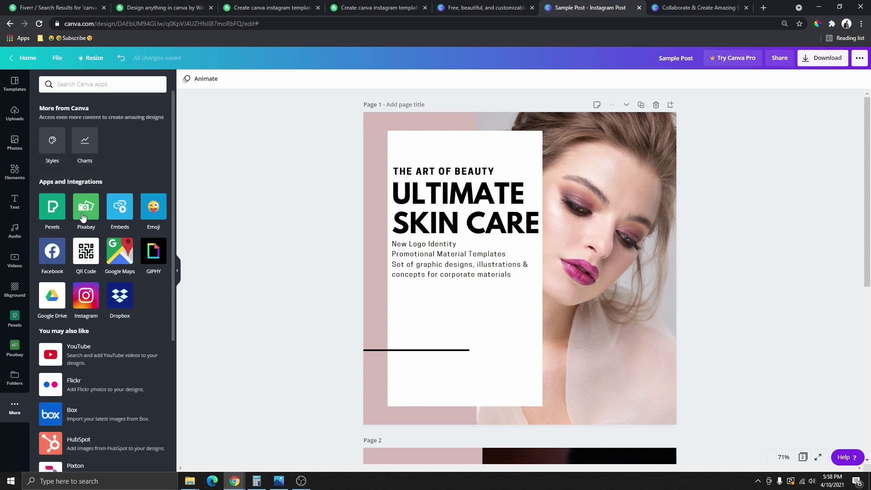
click(86, 214)
scroll(109, 227, down, 3)
scroll(109, 227, up, 6)
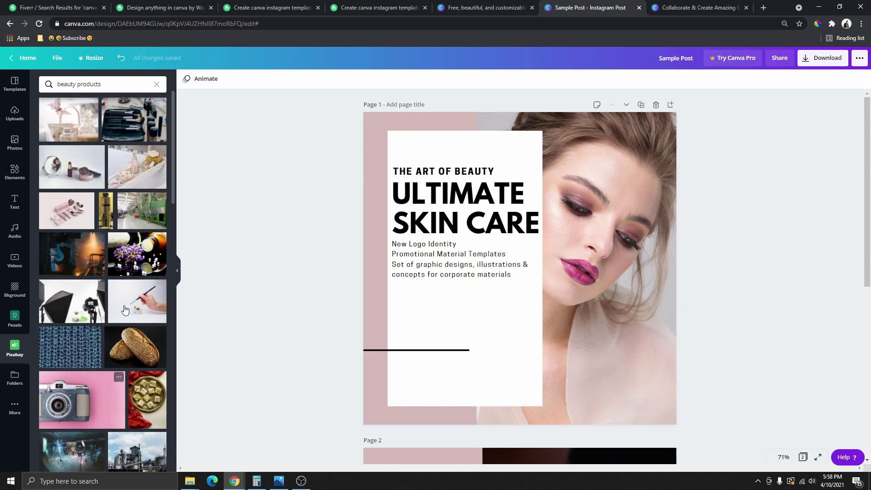
click(72, 216)
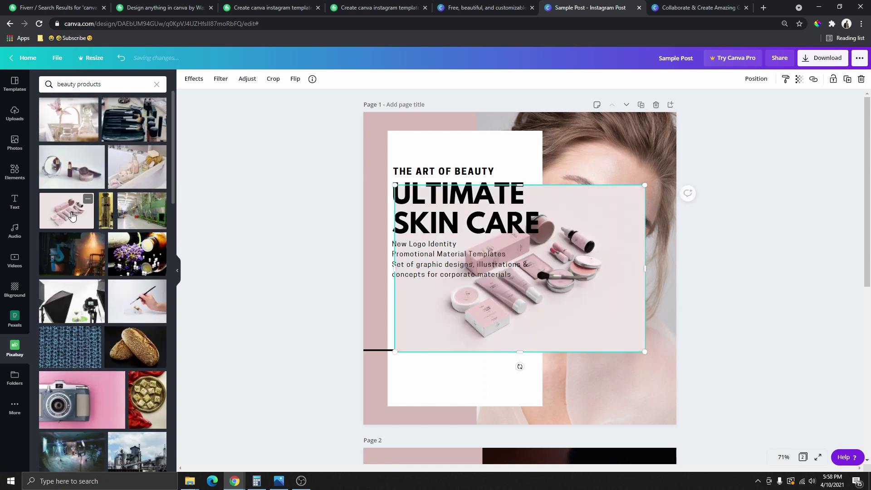
drag(597, 279, 616, 350)
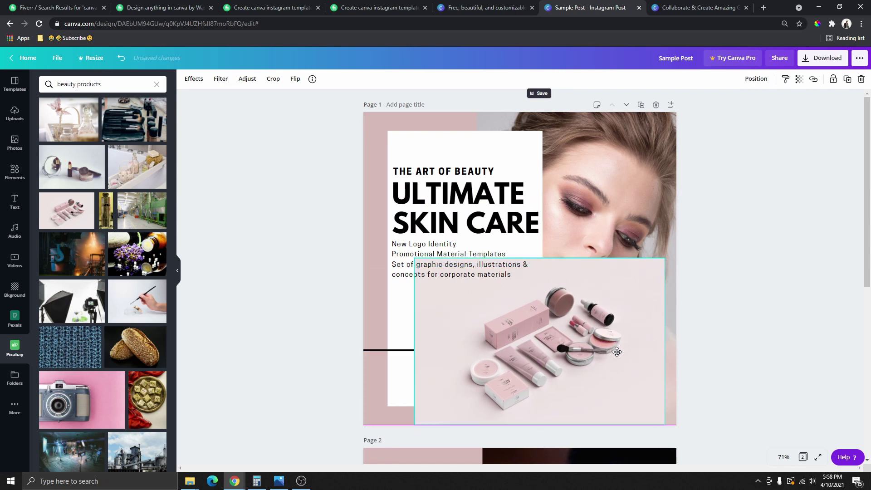
drag(511, 332, 535, 314)
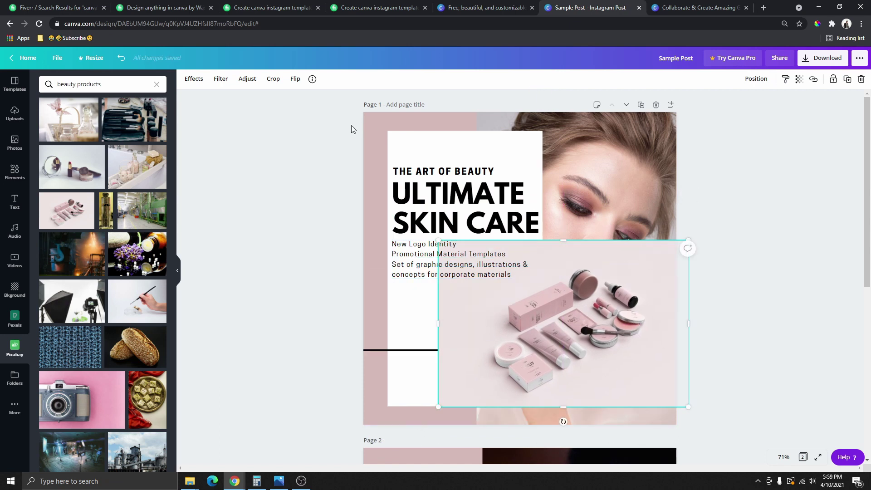
- Shift the cosmetics photo slightly lower and crop it closely around the products
click(195, 80)
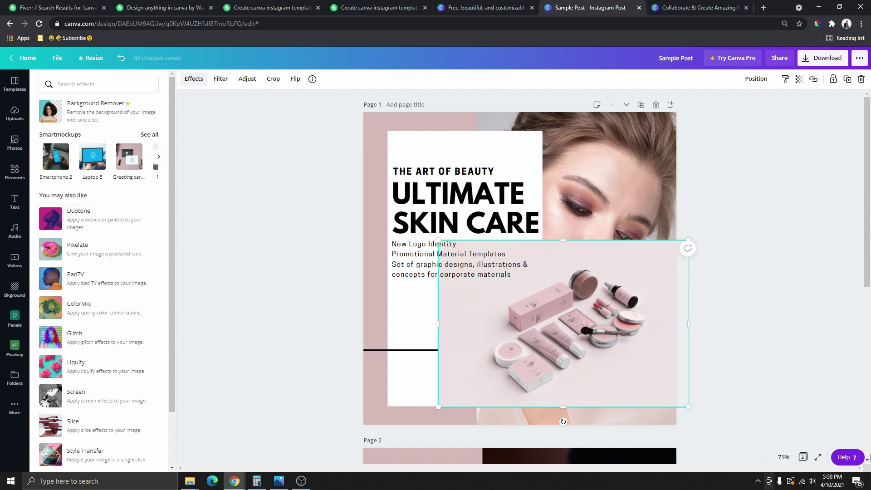
click(14, 172)
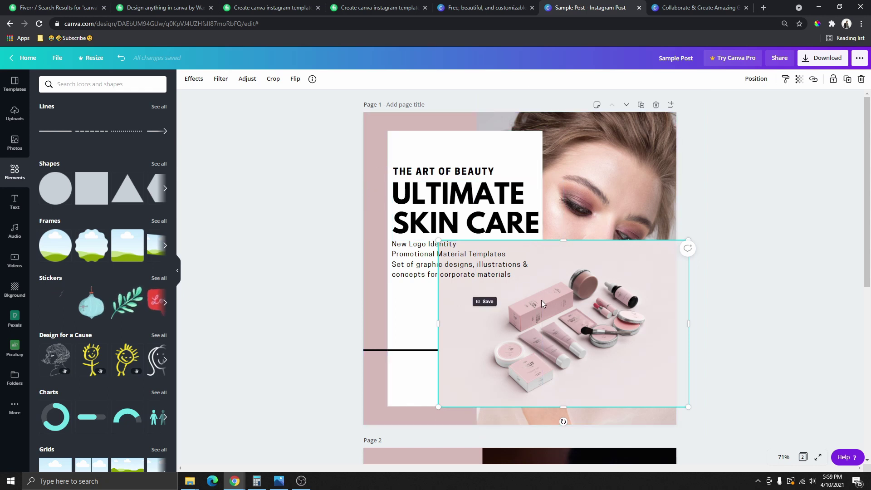
drag(596, 309, 589, 324)
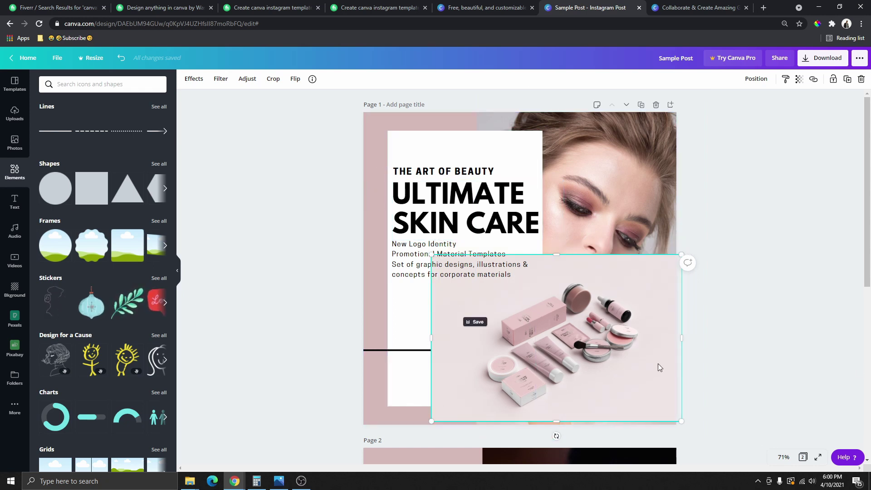
click(272, 79)
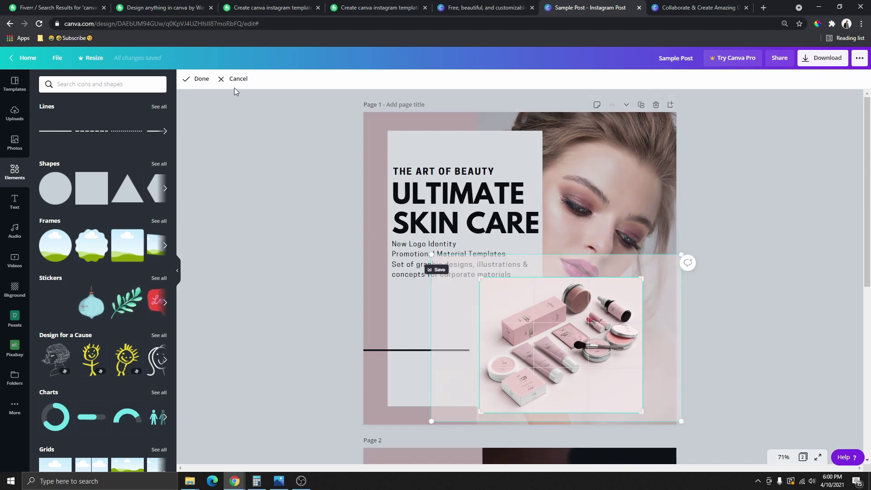
click(199, 81)
- Scale the cropped cosmetics photo down and place it over the lower right corner of the white panel
drag(555, 361, 546, 333)
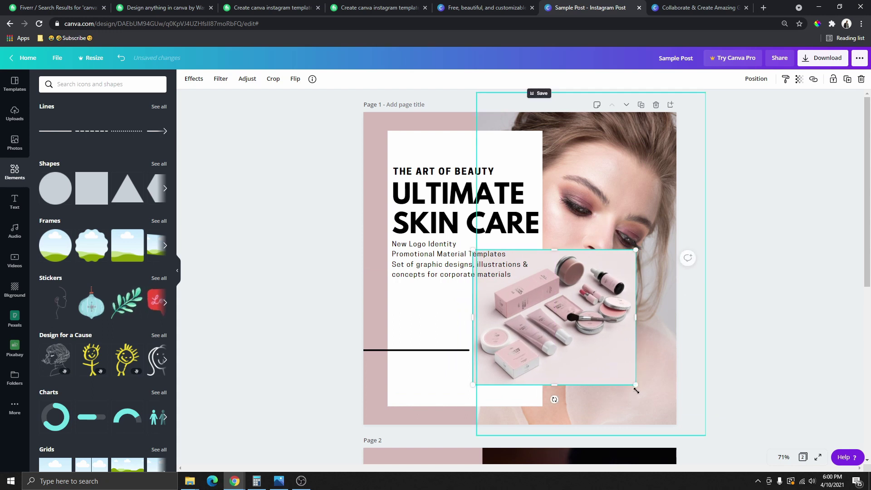
drag(639, 384, 590, 348)
drag(540, 304, 529, 352)
key(Escape)
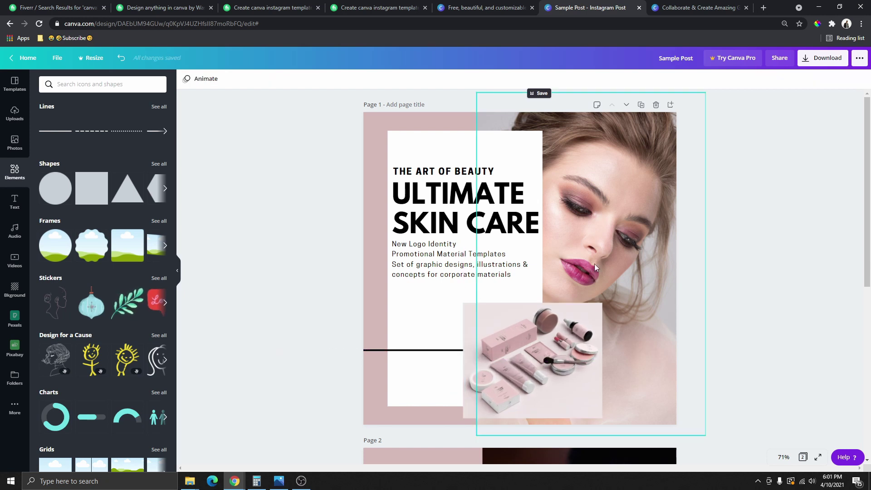
- Scale the woman's portrait photo down slightly and shift it to the right on page 1
click(582, 251)
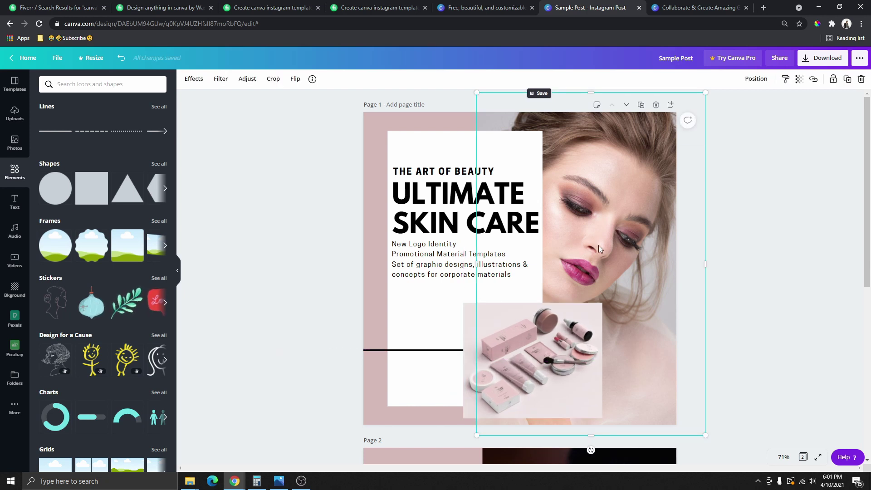
drag(705, 92, 678, 99)
drag(607, 226, 624, 225)
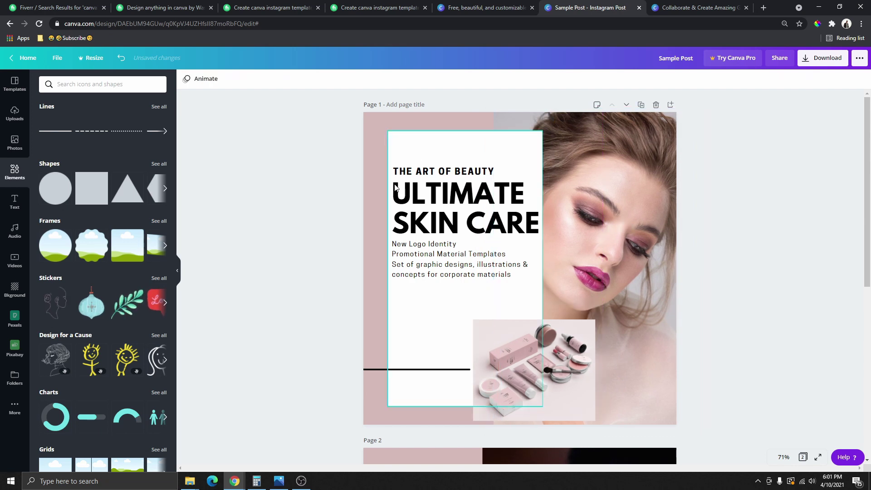
click(694, 294)
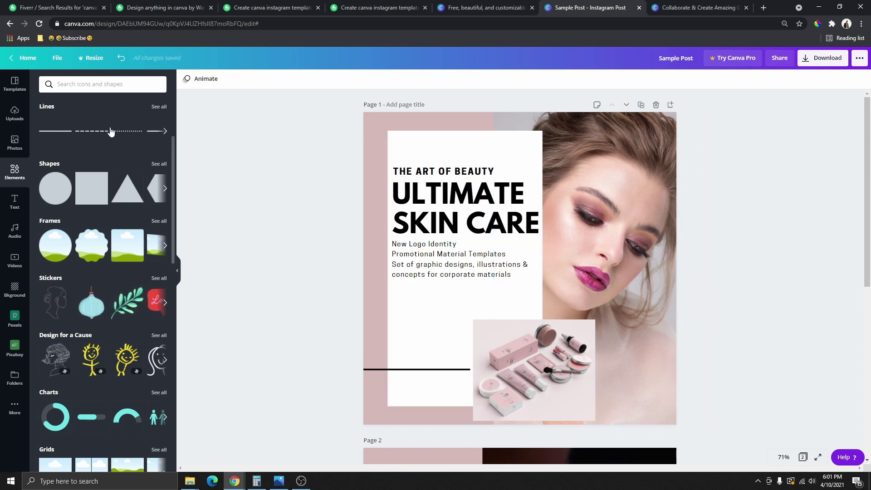
- Search the elements for "pattern" and add the free blue, teal and gray circles graphic to page 1
click(76, 85)
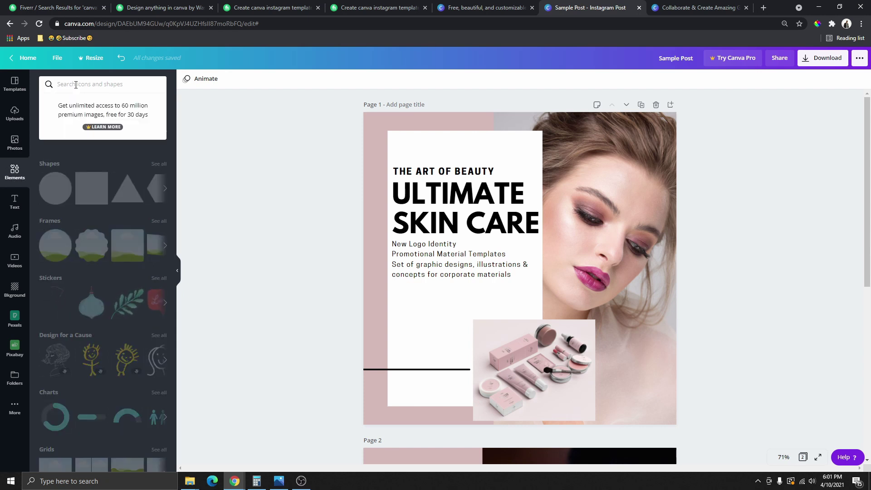
text(patterns)
key(Return)
scroll(108, 175, down, 5)
scroll(107, 176, down, 10)
scroll(135, 272, down, 4)
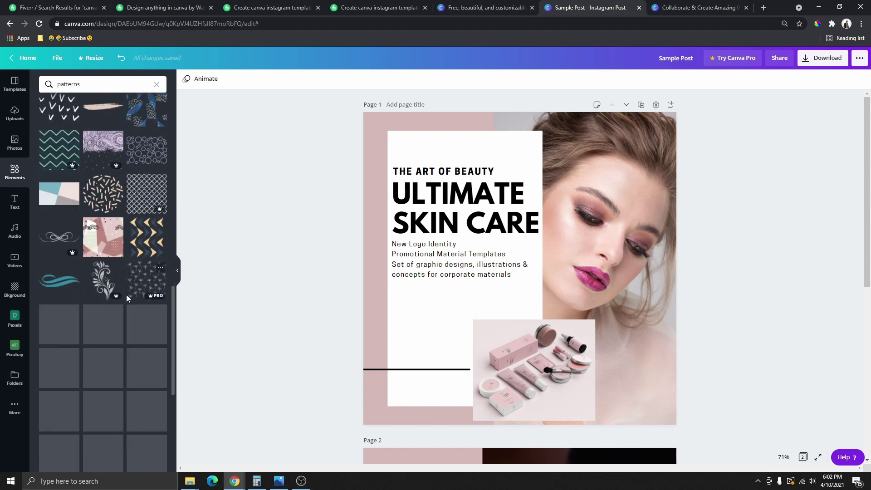
key(BackSpace)
key(Return)
scroll(150, 223, down, 2)
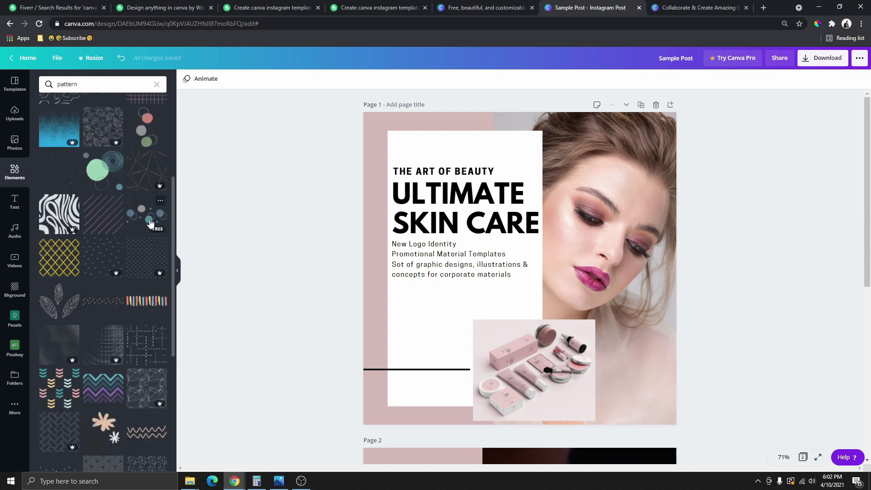
click(148, 222)
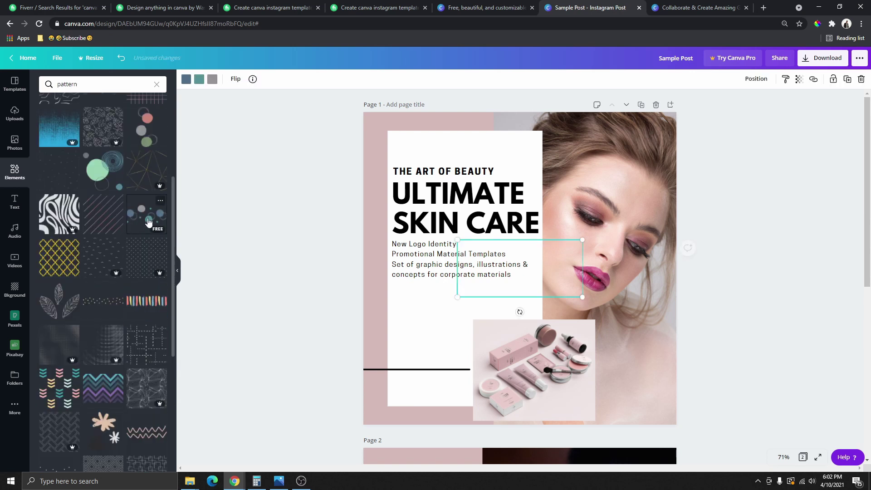
- Enlarge the circles graphic to about 599 × 275 and place it over page 1's upper left corner, partly off the page
drag(522, 268, 362, 148)
drag(418, 175, 466, 221)
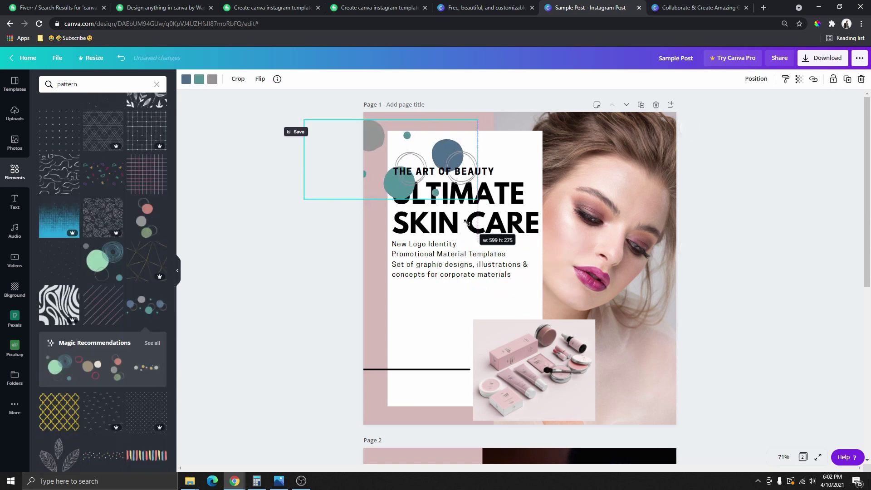
drag(404, 153, 368, 127)
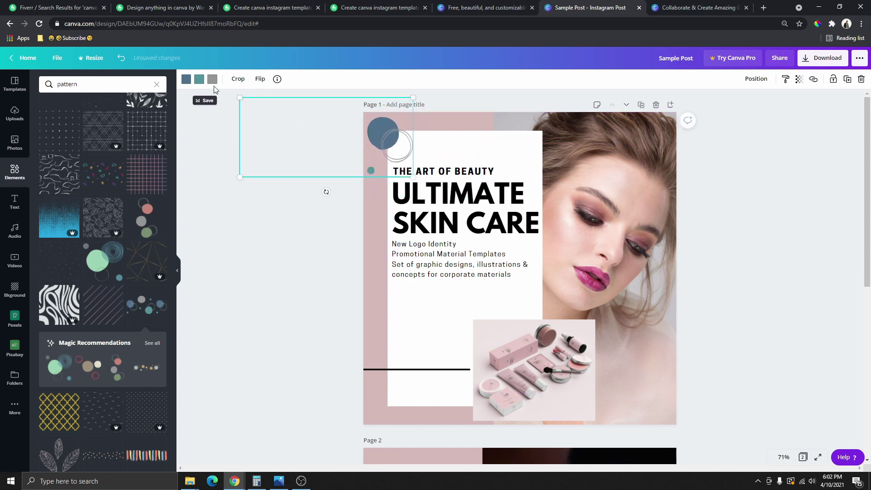
- Recolor the circles graphic, changing teal and blue to black and gray to the document's dusty pink
click(199, 80)
click(47, 160)
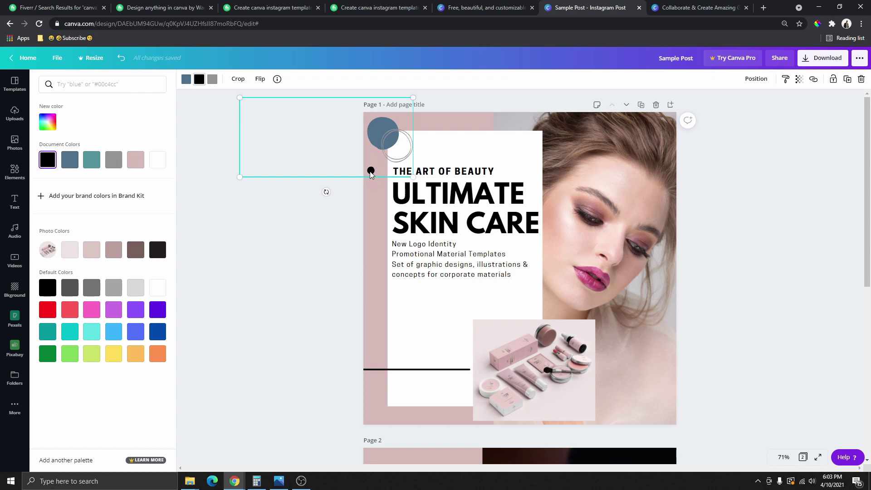
click(212, 80)
click(136, 160)
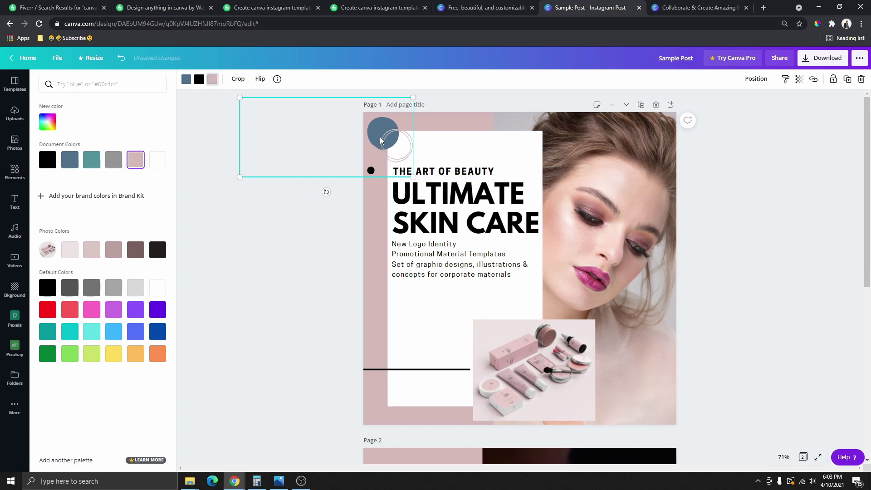
click(186, 81)
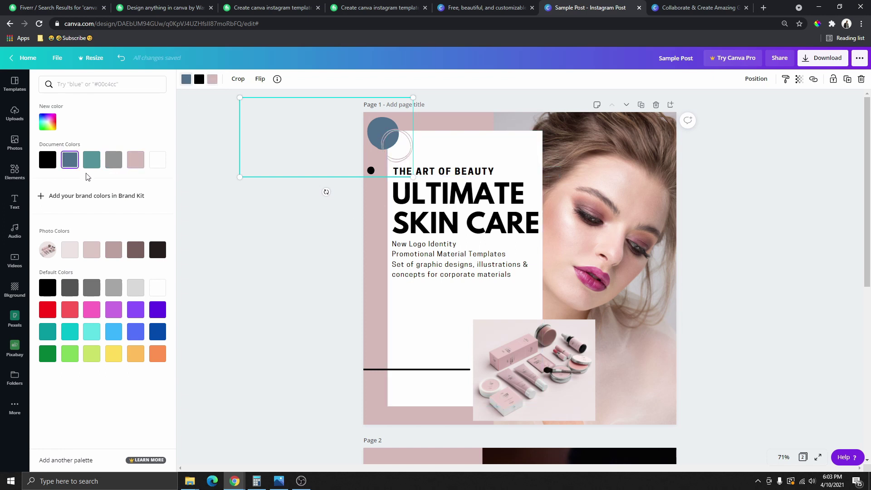
click(49, 160)
click(728, 184)
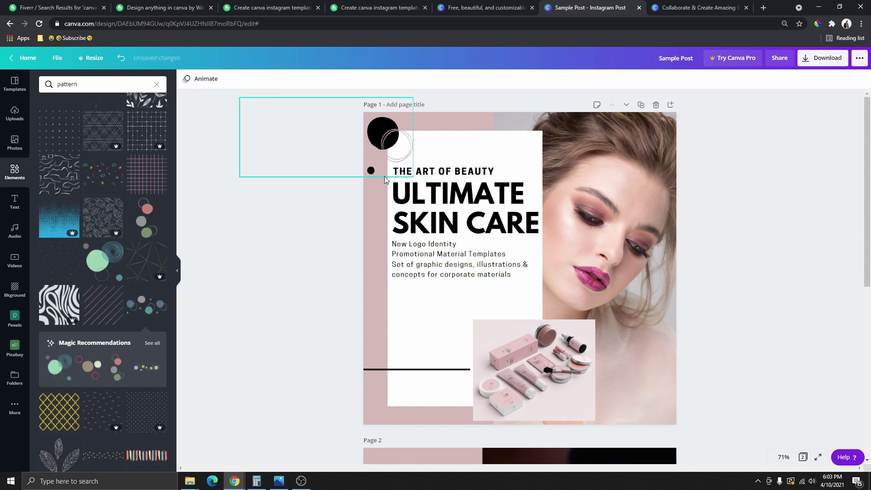
- Make the circles graphic in page 1's upper left corner slightly transparent
click(382, 142)
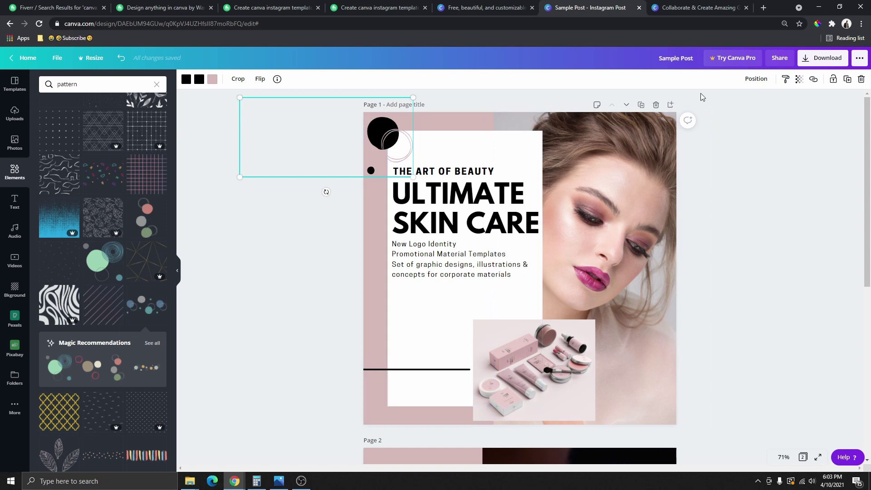
click(799, 81)
mouse_move(774, 110)
mouse_down()
mouse_move(751, 108)
mouse_move(759, 113)
mouse_up()
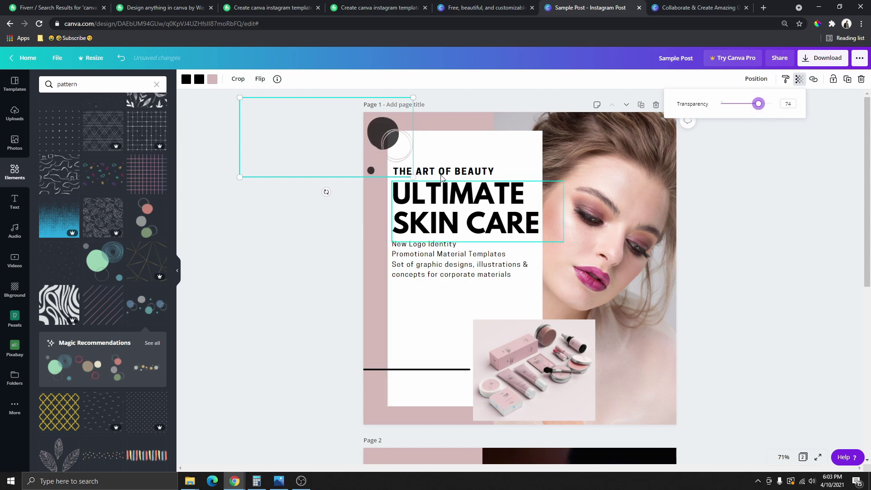
click(726, 182)
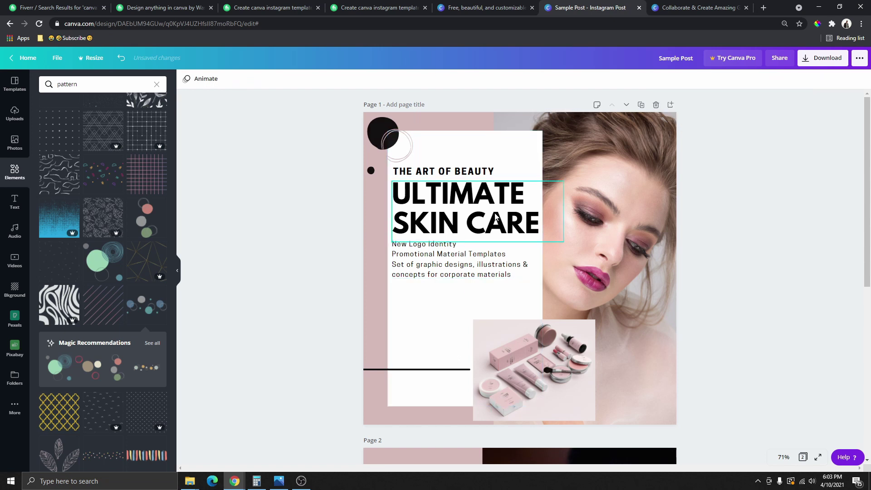
- Place a copy of the circles graphic over page 1's lower right corner, partly off the page
click(382, 135)
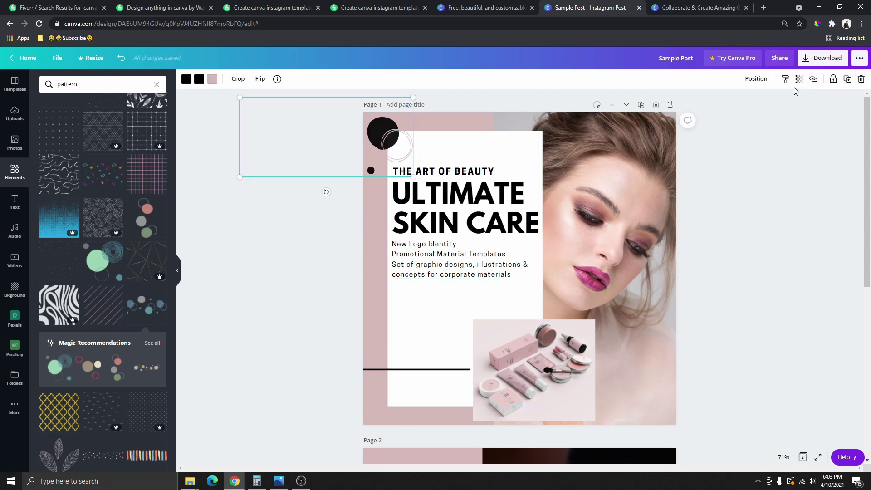
drag(370, 132, 758, 376)
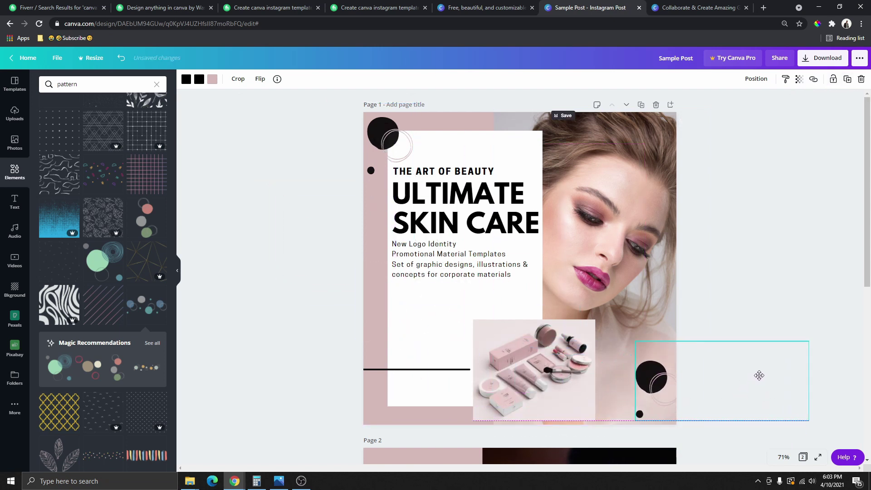
click(692, 97)
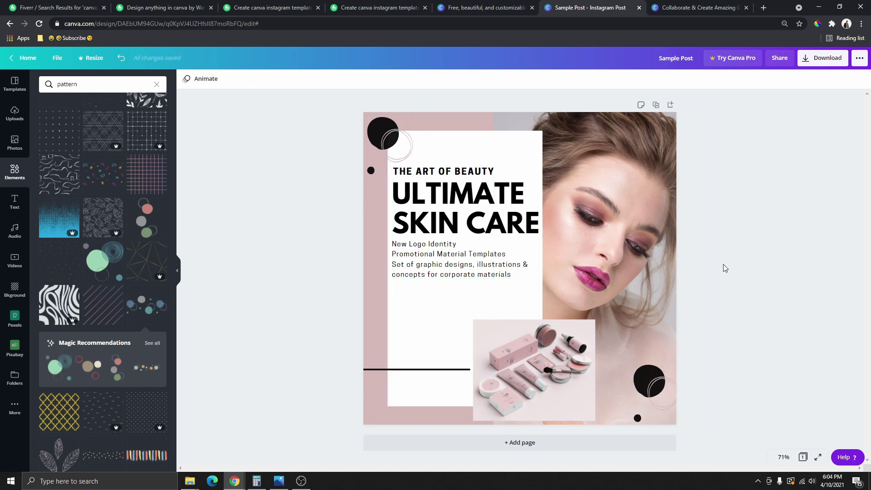
- Duplicate the finished skin-care post page and compare the copy with the original
click(656, 105)
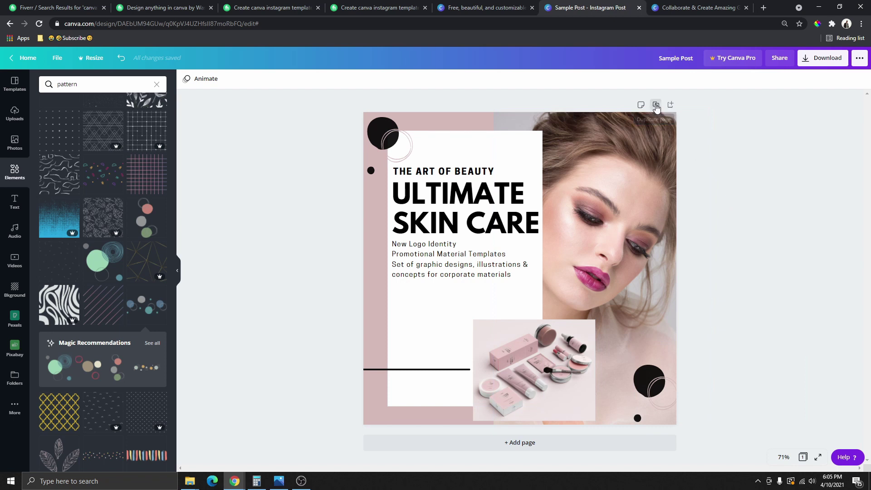
scroll(548, 274, up, 7)
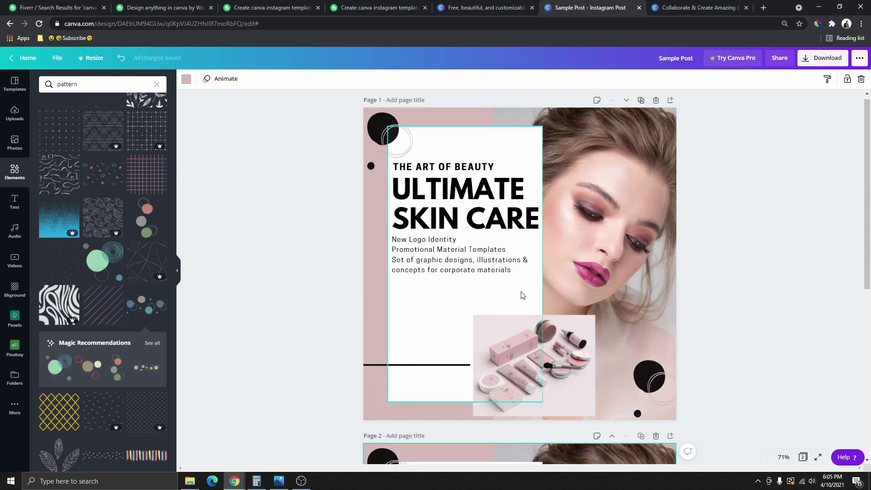
scroll(522, 327, down, 5)
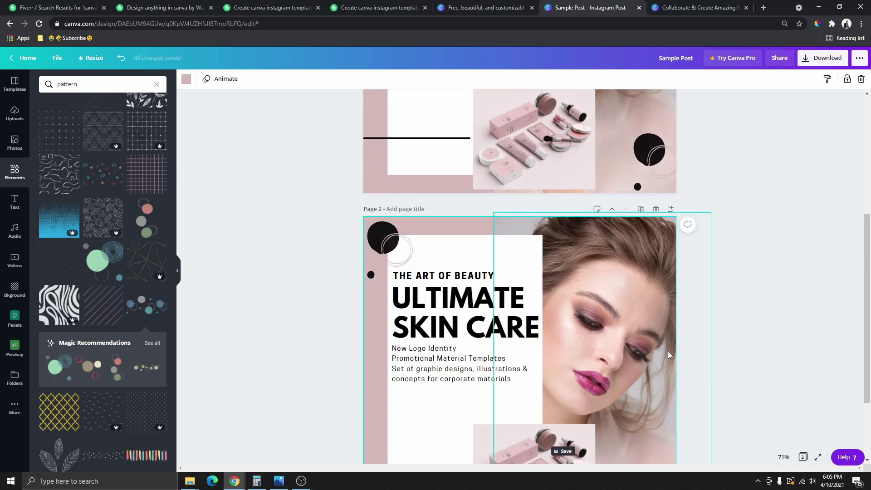
scroll(590, 386, down, 2)
scroll(463, 295, up, 2)
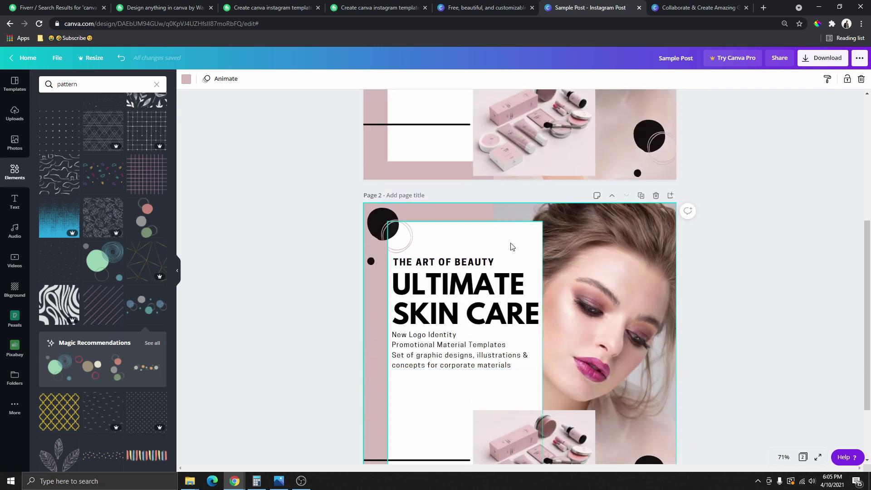
scroll(566, 250, down, 4)
scroll(590, 272, up, 4)
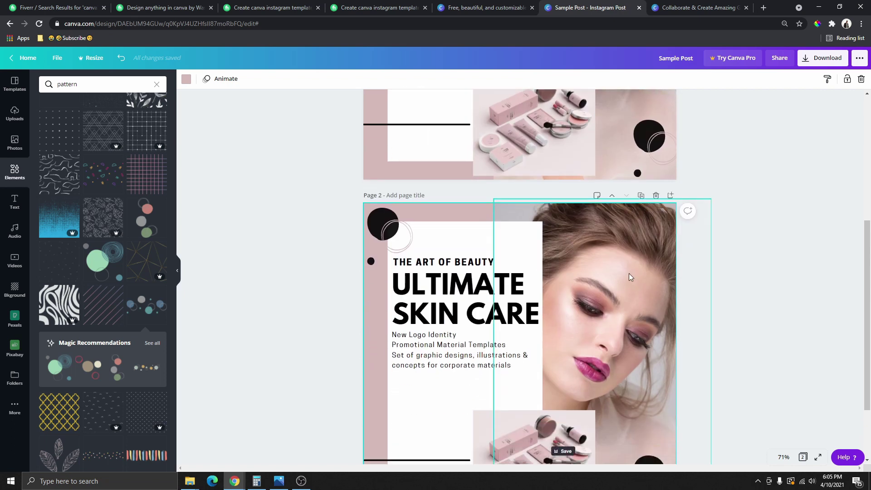
scroll(631, 281, down, 2)
- Mirror page 2's layout by moving the woman's portrait to the left side and the white panel and text block to the right
click(612, 245)
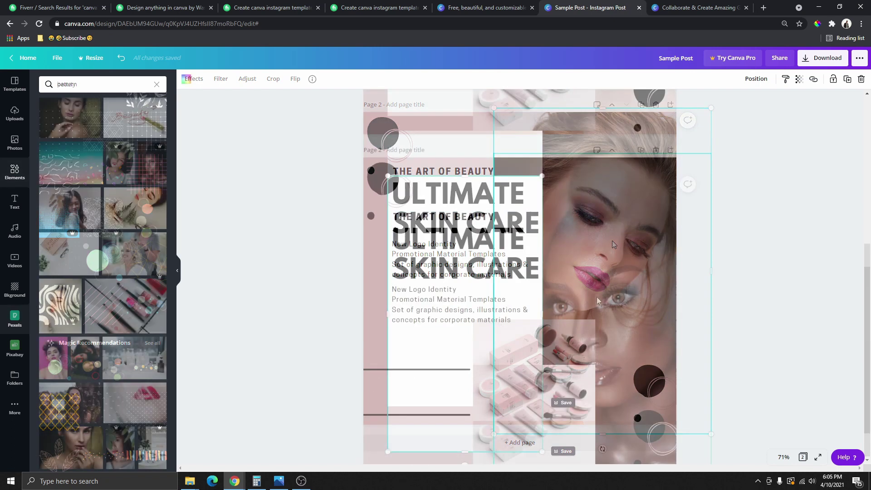
drag(620, 285, 454, 293)
drag(480, 197, 578, 202)
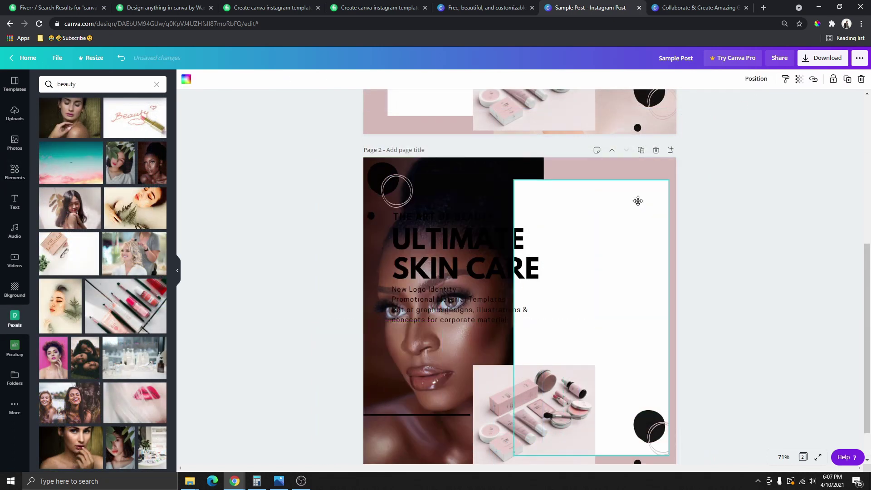
drag(448, 266, 547, 271)
click(707, 231)
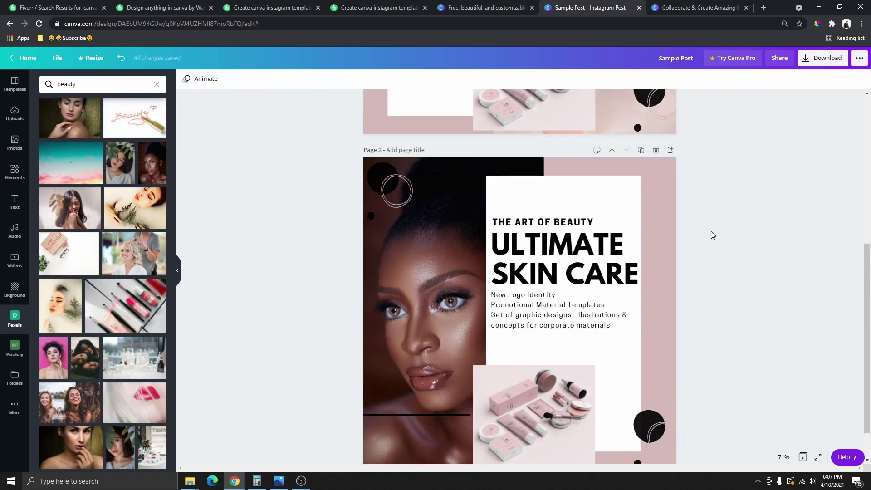
- Recolor page 2's line white and its upper left circles graphic pink and white
click(417, 414)
click(187, 79)
click(383, 178)
click(200, 79)
click(92, 159)
click(685, 297)
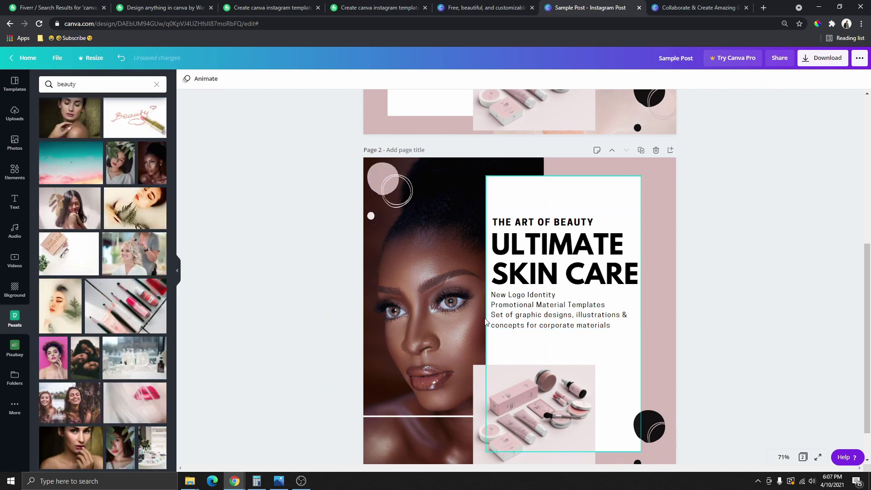
- Shift the cosmetics photo on page 2 slightly up and to the left
scroll(546, 362, up, 6)
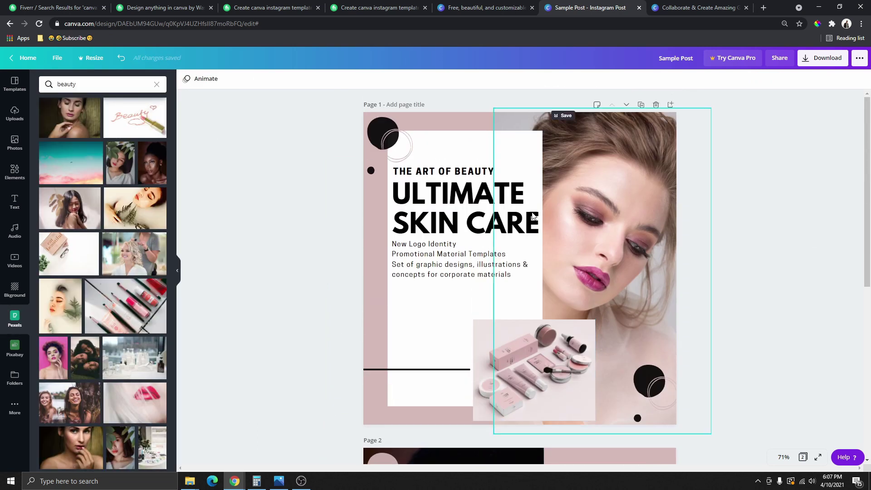
scroll(598, 244, down, 7)
scroll(517, 273, up, 3)
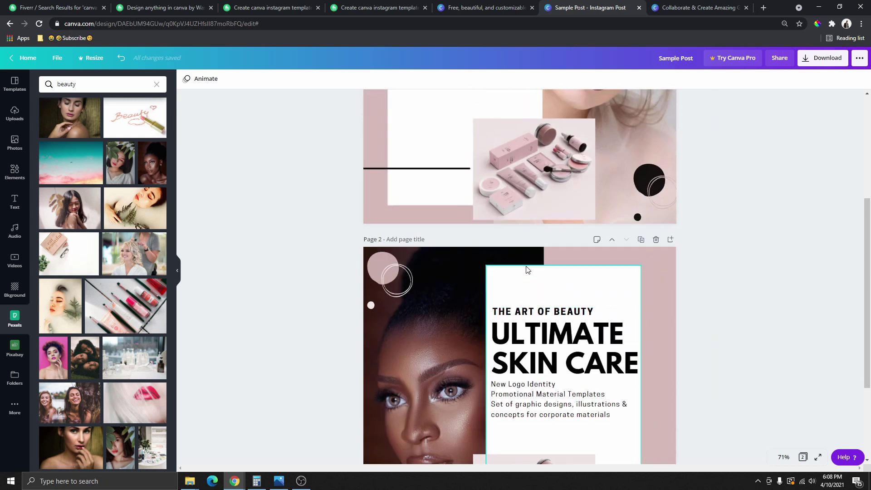
scroll(578, 271, down, 3)
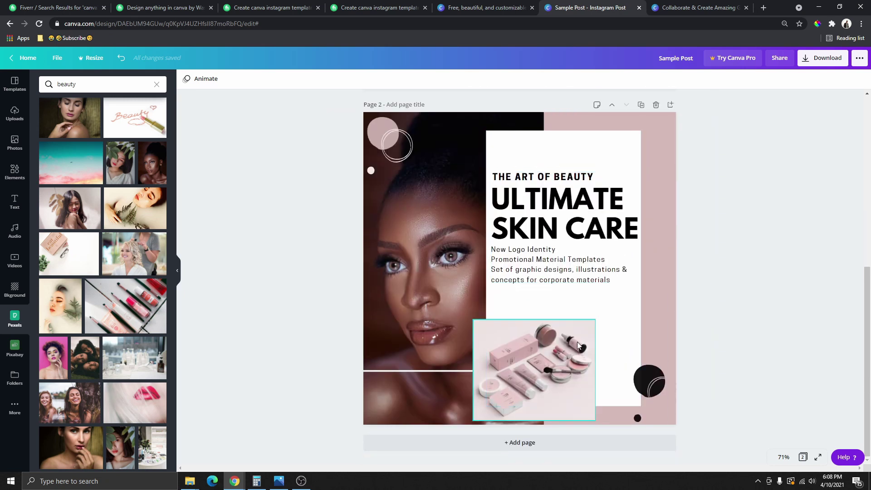
mouse_move(521, 334)
mouse_down()
mouse_move(502, 335)
mouse_move(512, 330)
mouse_up()
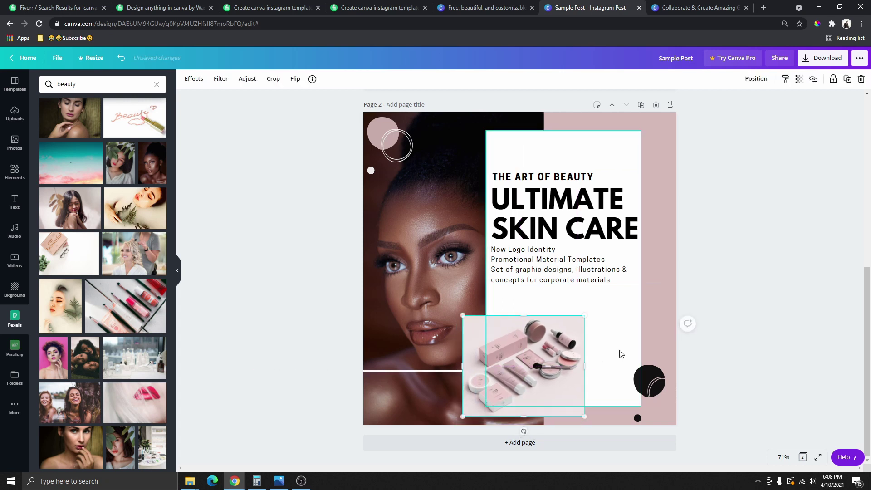
scroll(557, 376, up, 6)
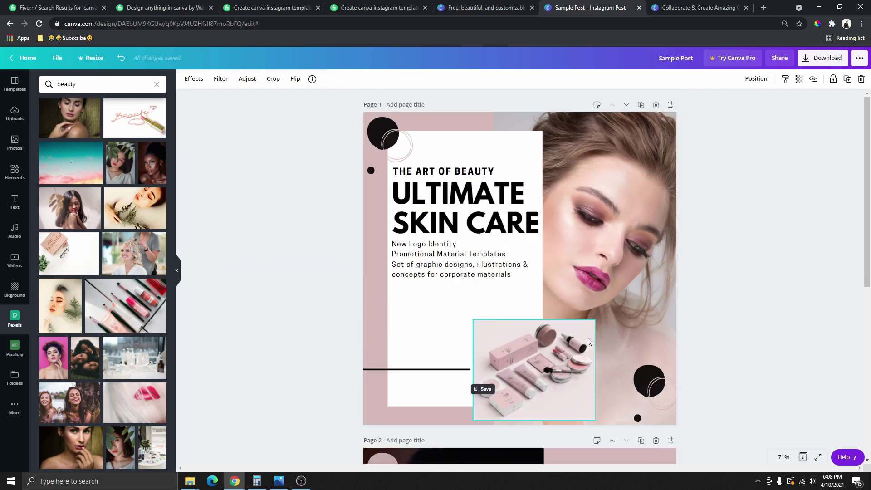
click(831, 270)
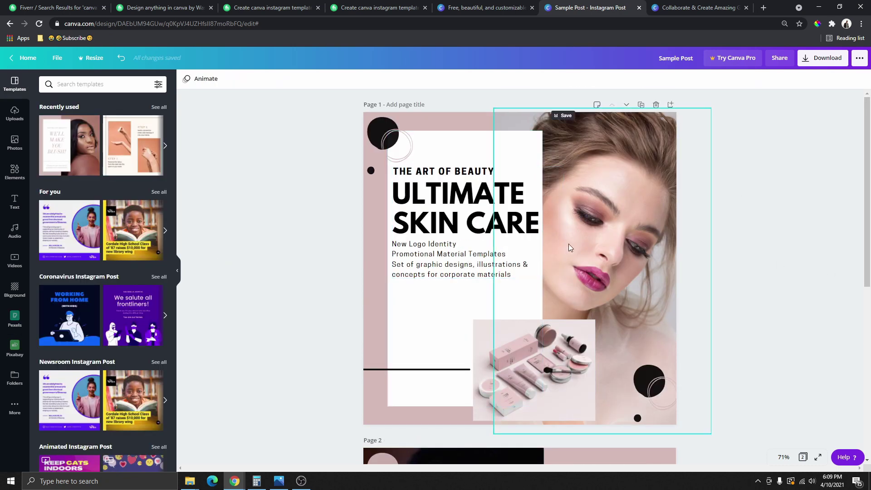
- Review both finished post pages and add a new page after page 2
scroll(553, 232, down, 5)
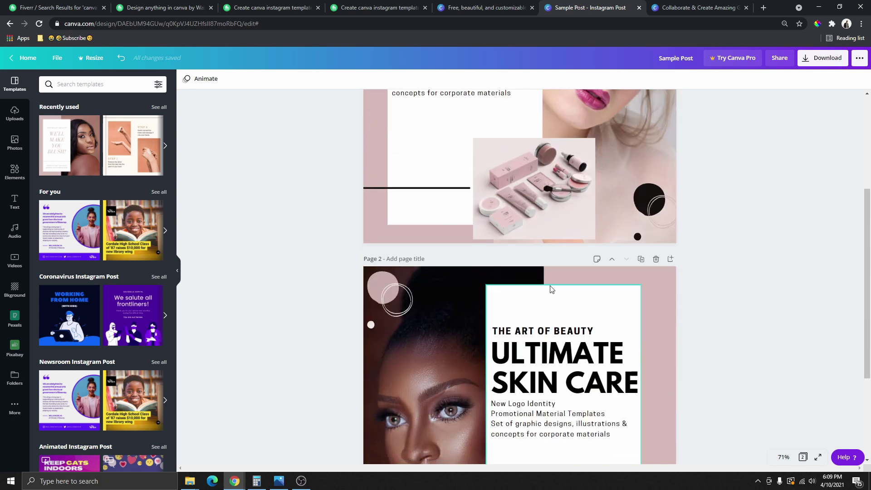
scroll(551, 290, down, 3)
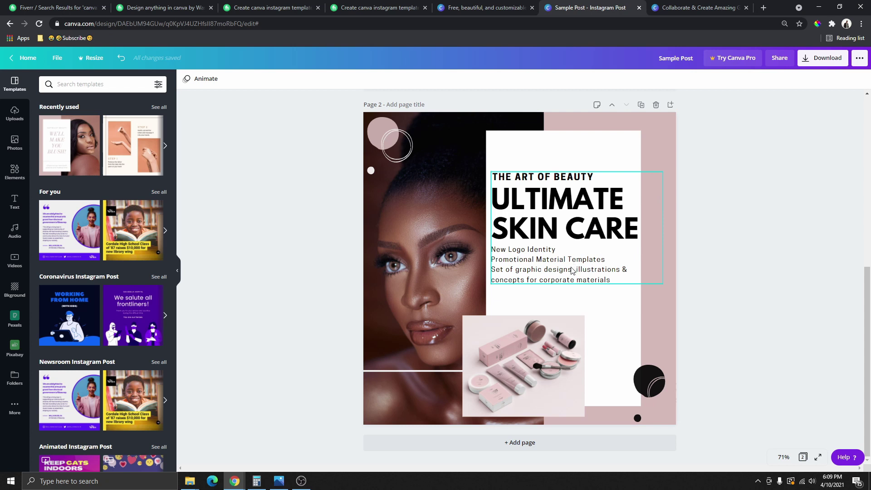
scroll(530, 373, up, 5)
scroll(530, 374, down, 5)
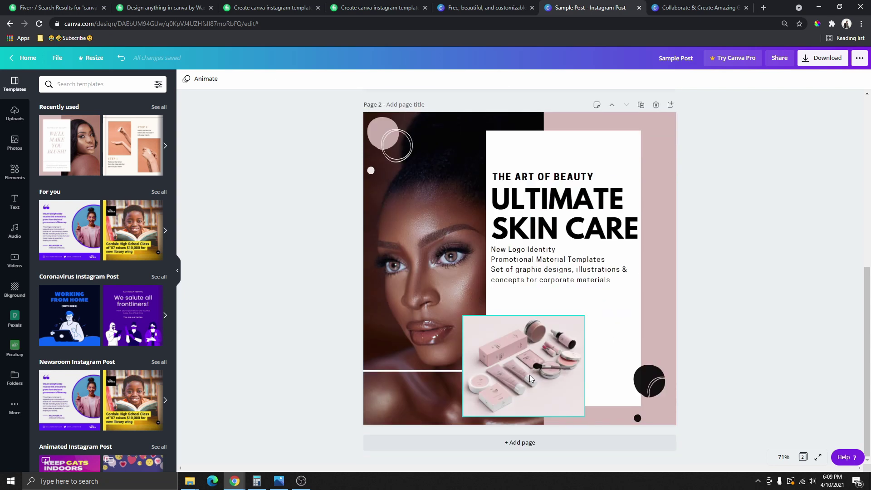
click(521, 444)
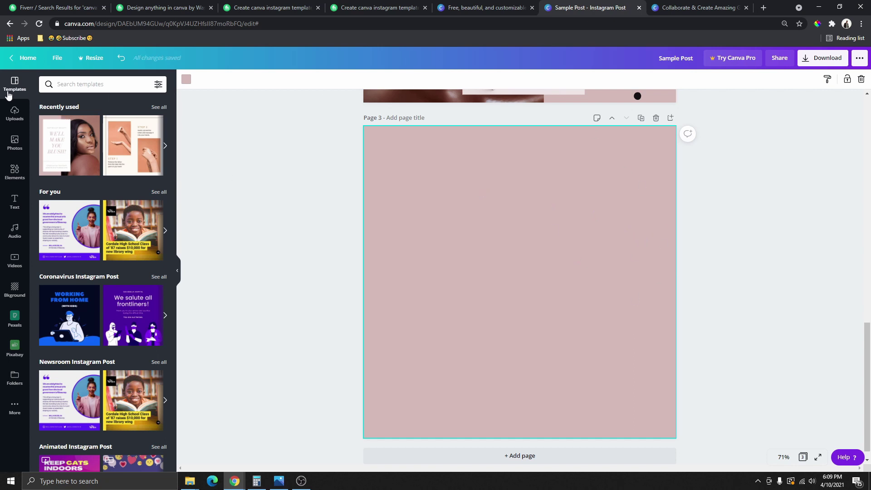
- Search the templates for "beauty" and apply the Basic Products layout from the Pink and Slate Grey beauty influencer set to page 3
scroll(103, 152, down, 3)
scroll(104, 152, up, 5)
click(73, 84)
click(83, 119)
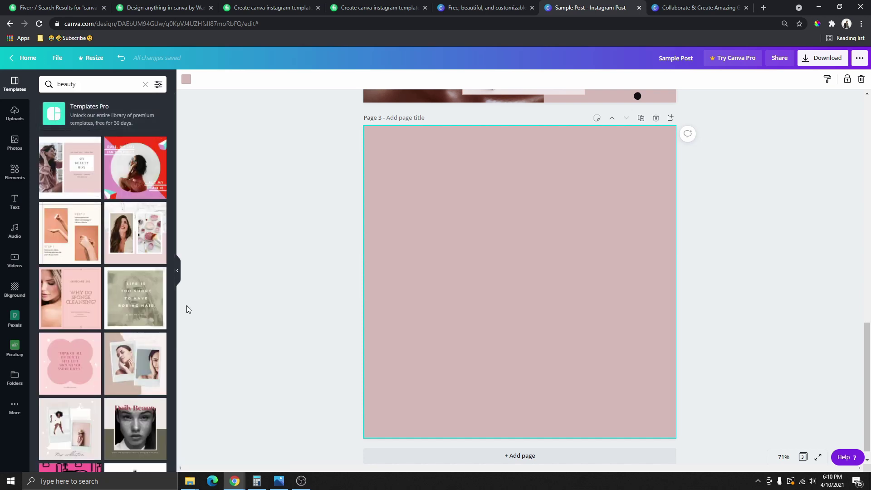
scroll(101, 284, down, 3)
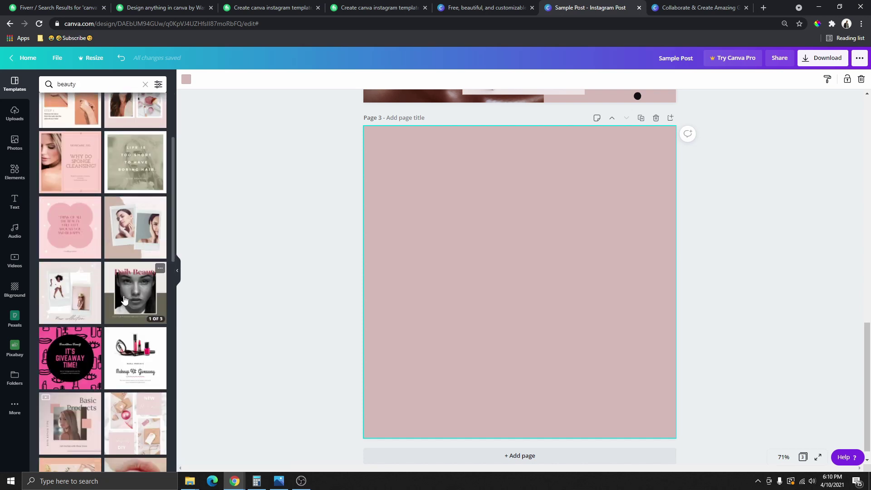
scroll(121, 310, down, 4)
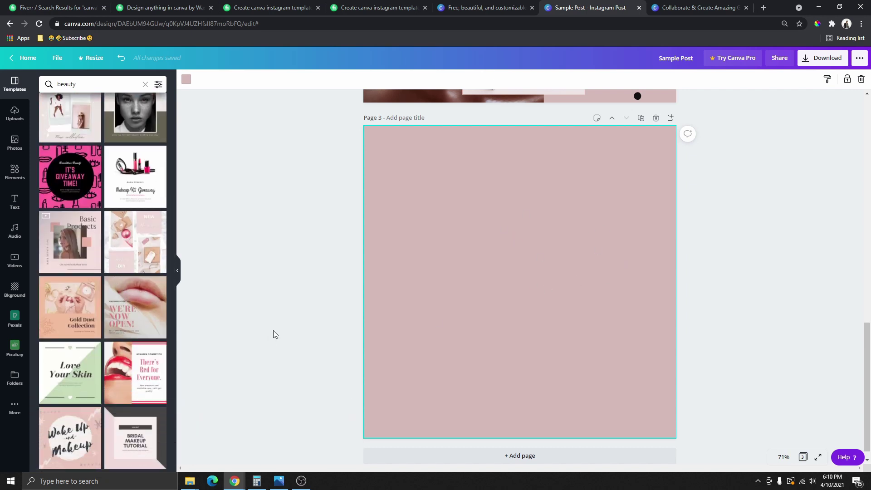
click(72, 247)
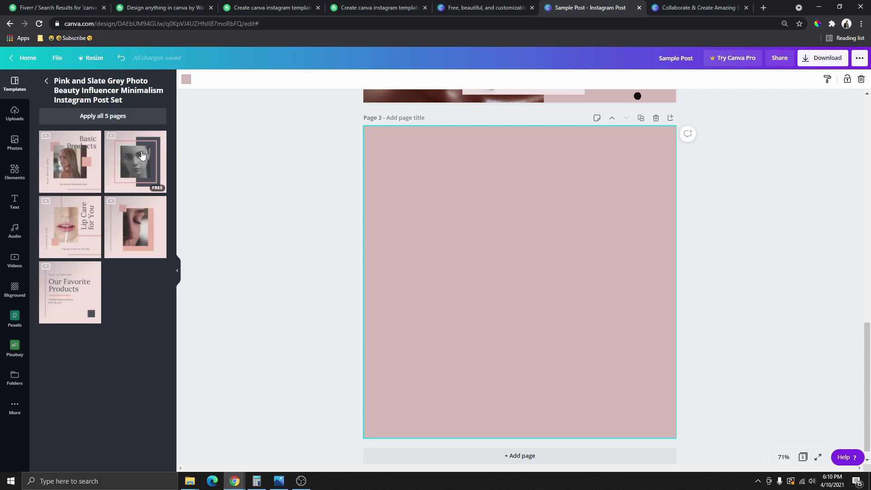
click(71, 171)
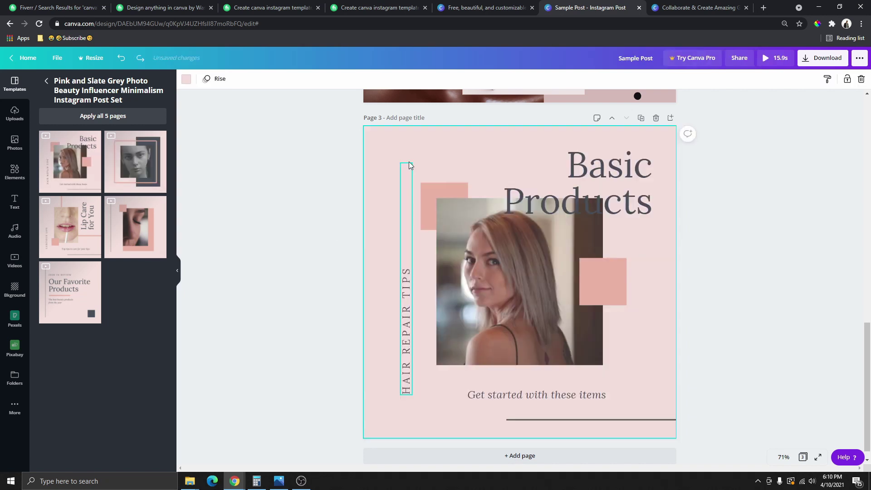
- Recolor page 3's background with the dusty pink document color used on the other pages
scroll(635, 316, up, 2)
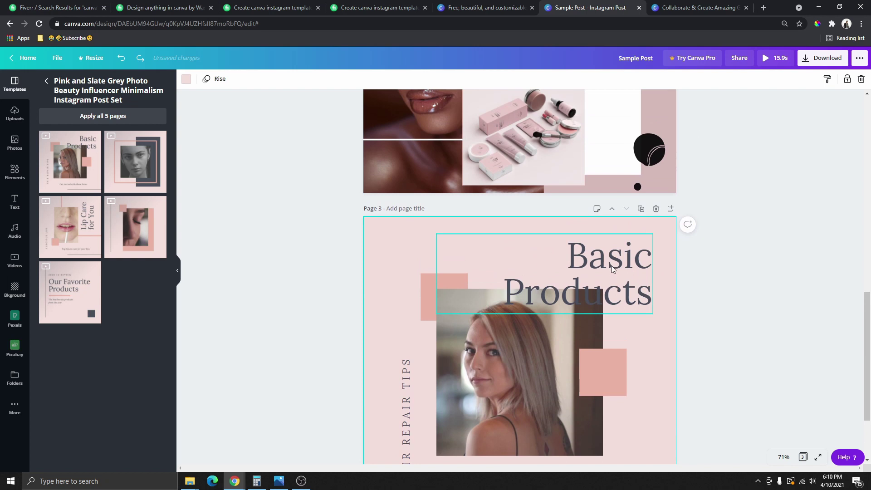
click(186, 80)
click(92, 162)
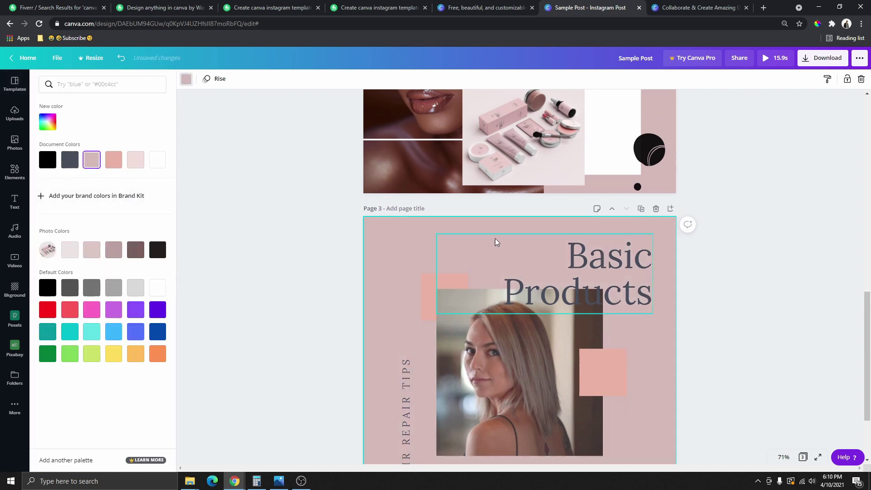
- Recolor the square at the photo's right edge black and the square at its upper left corner white
scroll(577, 306, down, 2)
click(597, 292)
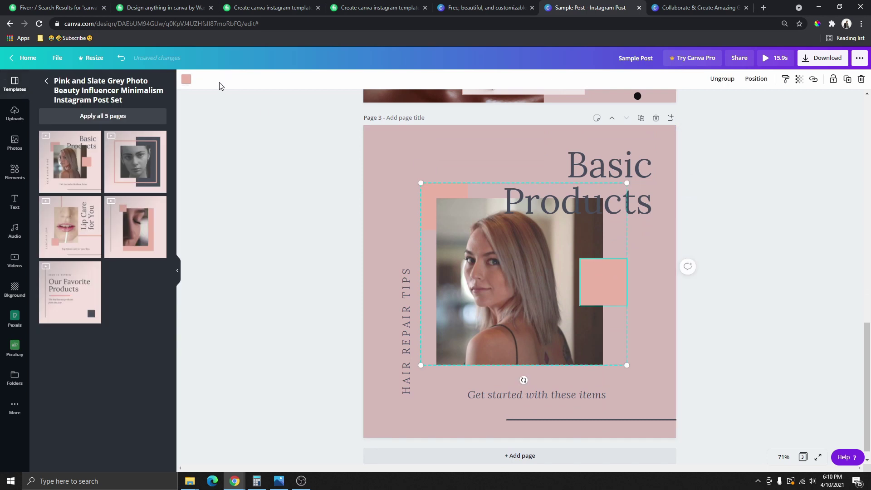
click(186, 79)
click(70, 161)
click(47, 160)
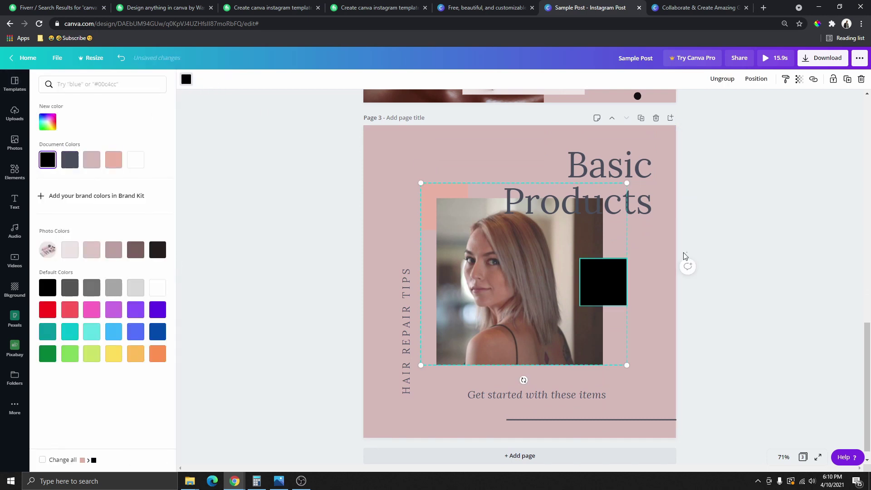
click(687, 256)
click(618, 283)
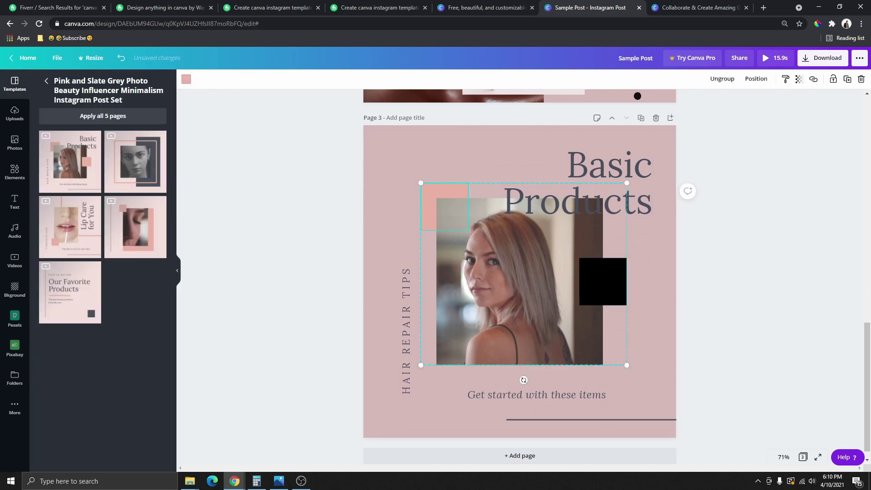
- Recolor the "Basic Products" title on page 3 black
click(624, 217)
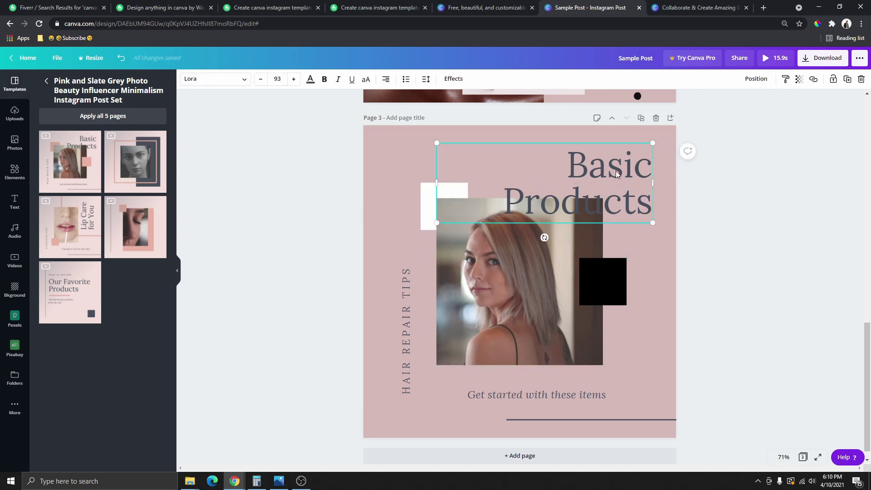
double_click(593, 170)
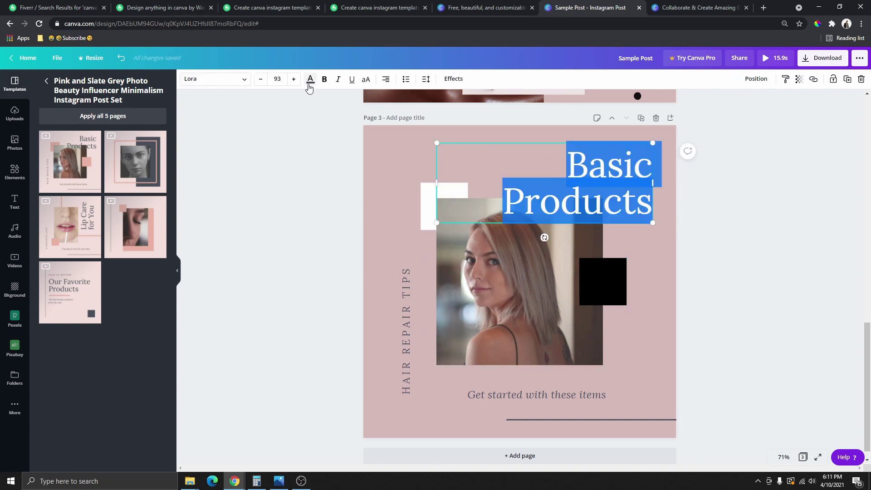
click(529, 195)
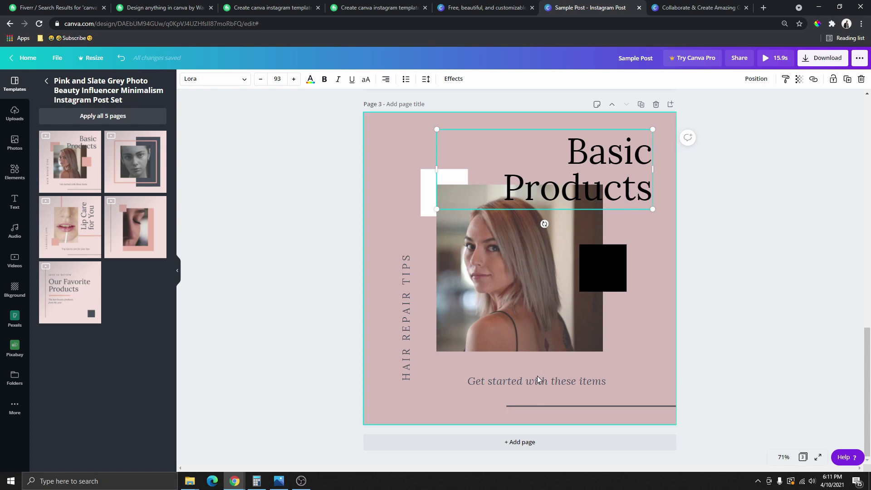
- Check the headline font on page 2 and set the "Basic Products" title to the same font, League Spartan
scroll(583, 391, up, 7)
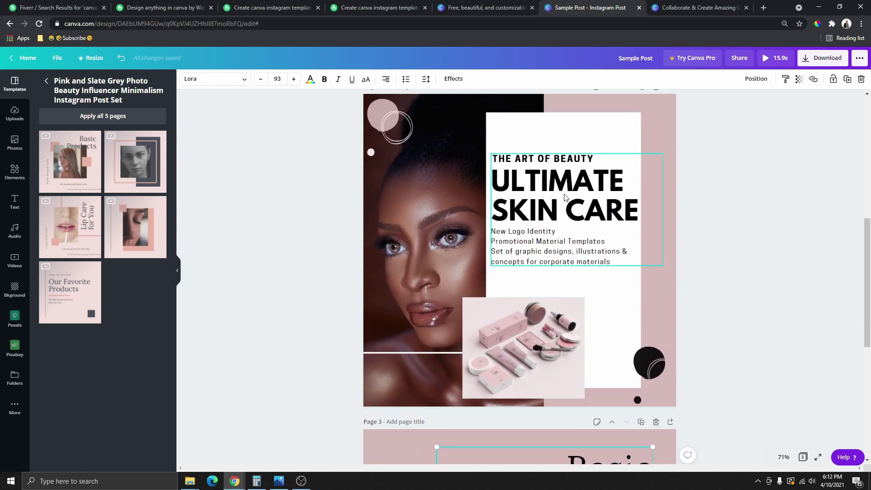
scroll(542, 289, down, 6)
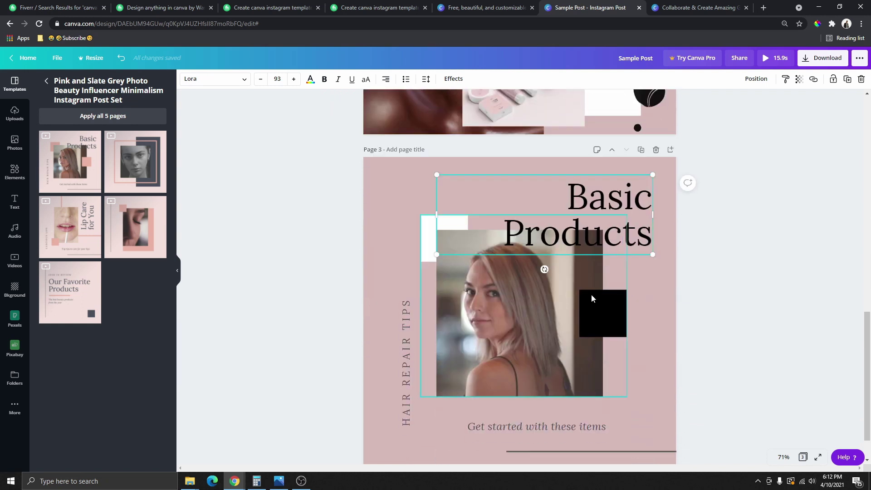
click(585, 234)
click(675, 272)
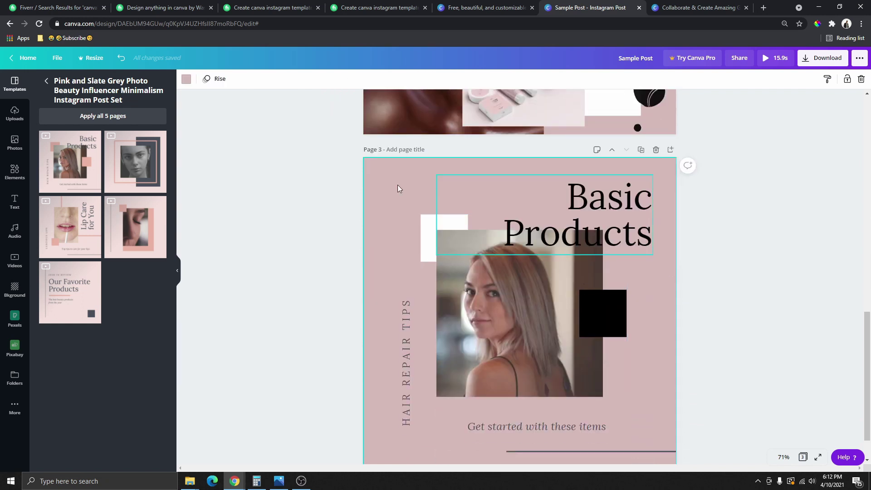
click(633, 247)
scroll(540, 292, up, 4)
scroll(540, 291, up, 1)
click(563, 149)
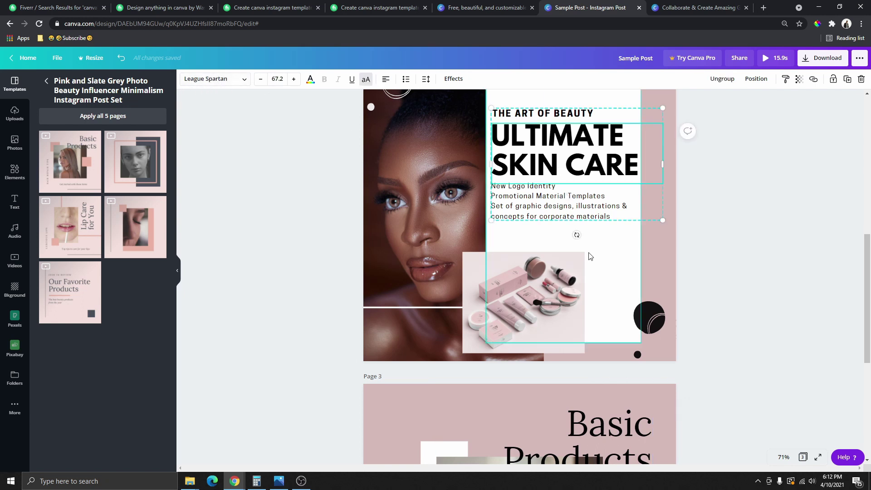
scroll(588, 243, down, 4)
click(605, 248)
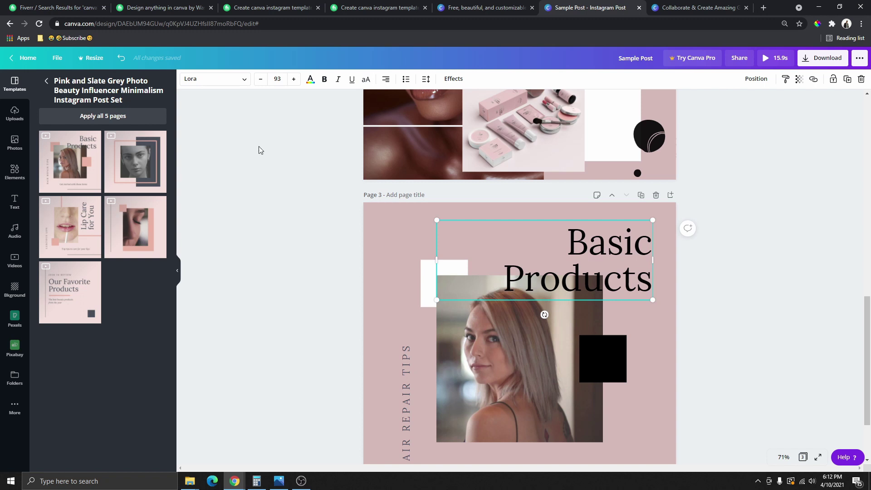
click(229, 80)
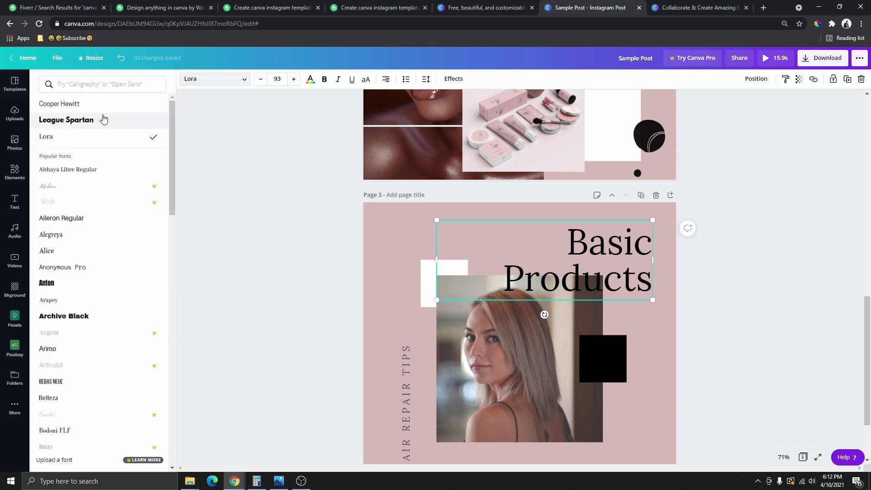
click(72, 121)
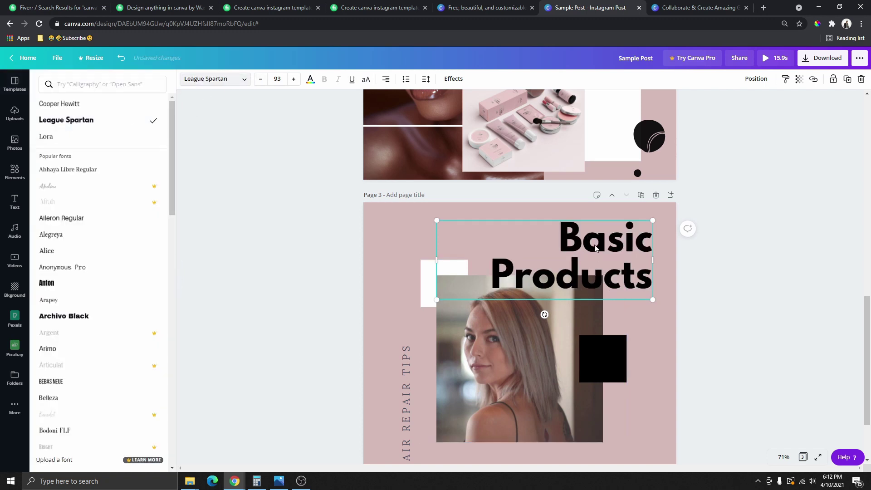
- Check the body text font on page 2 and set page 3's vertical "HAIR REPAIR TIPS" text to Cooper Hewitt
scroll(567, 295, down, 2)
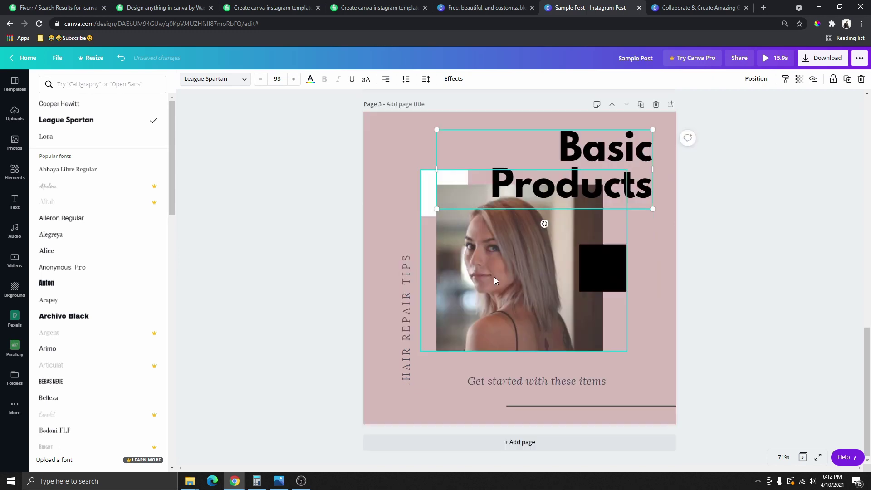
scroll(509, 284, up, 7)
click(528, 264)
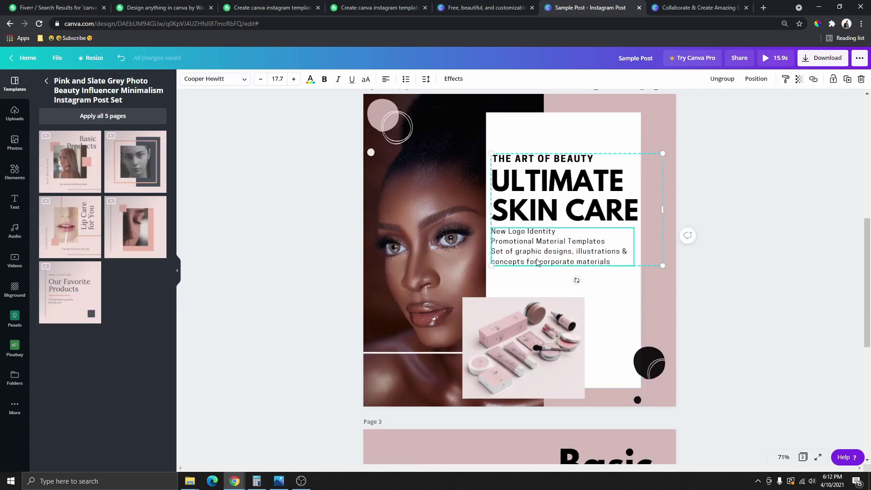
scroll(351, 357, down, 5)
click(408, 396)
double_click(408, 396)
click(214, 79)
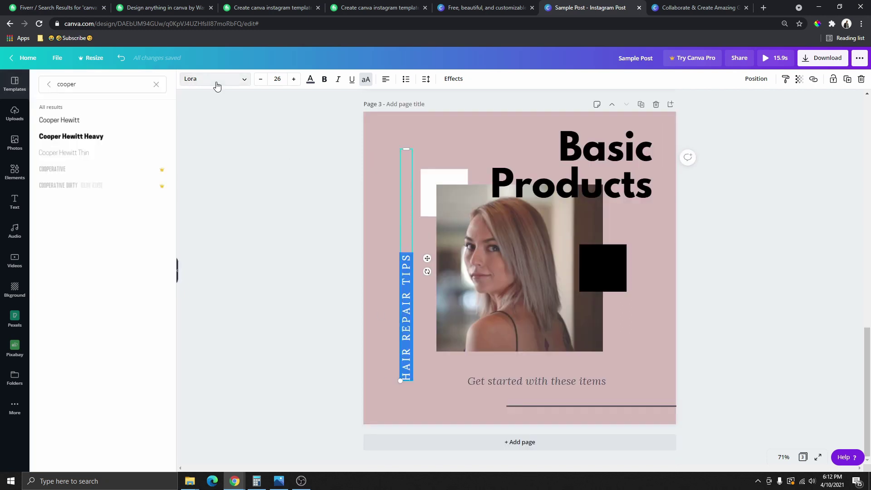
click(64, 123)
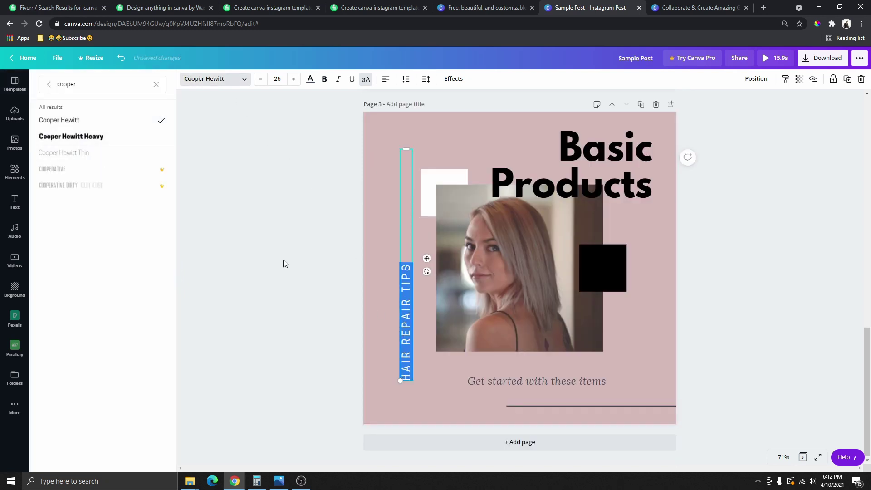
- Set the "Get started with these items" caption below the photo to Cooper Hewitt
click(541, 382)
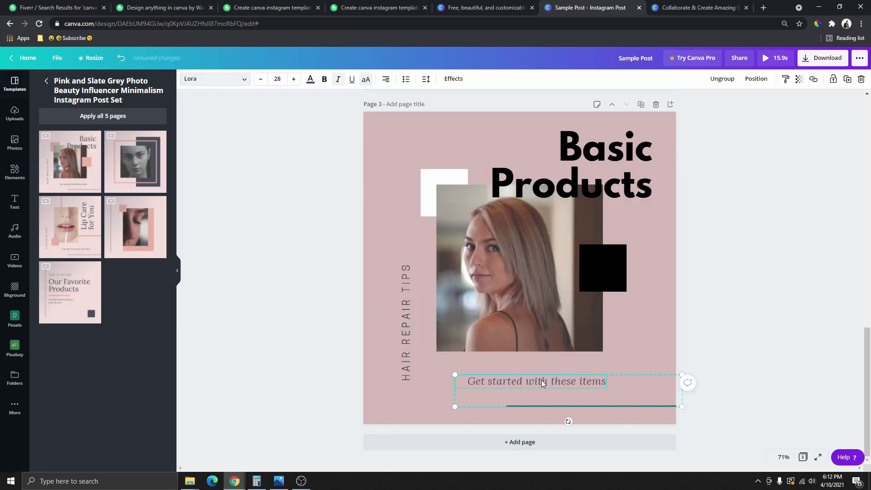
click(202, 80)
click(63, 121)
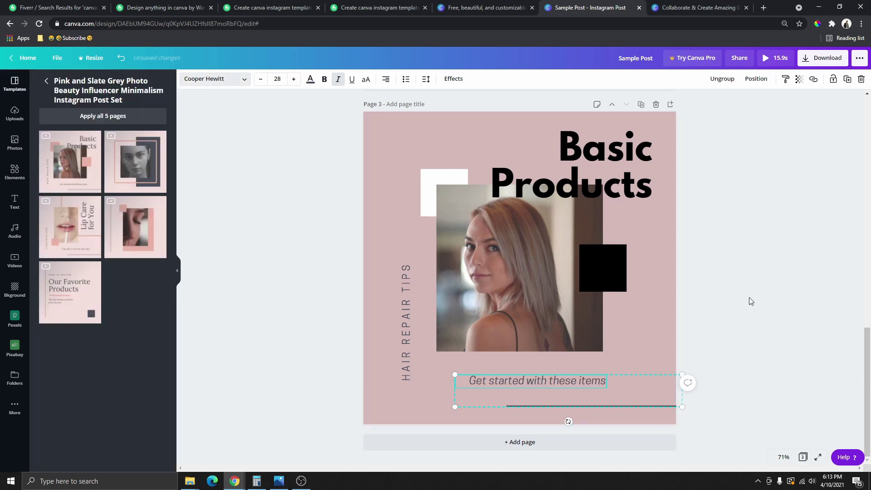
click(402, 331)
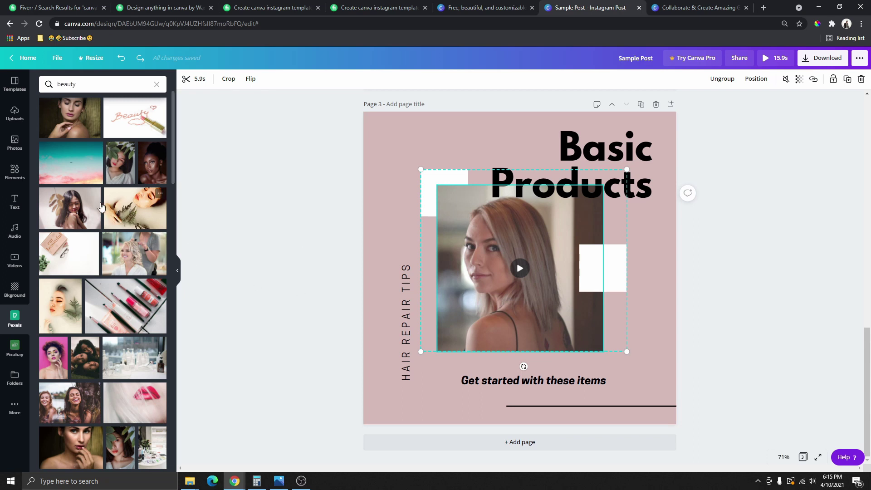
- Replace the blonde woman's video on page 3 with the Pexels photo of the dark-haired woman with closed eyes
drag(127, 209, 191, 254)
drag(53, 130, 441, 238)
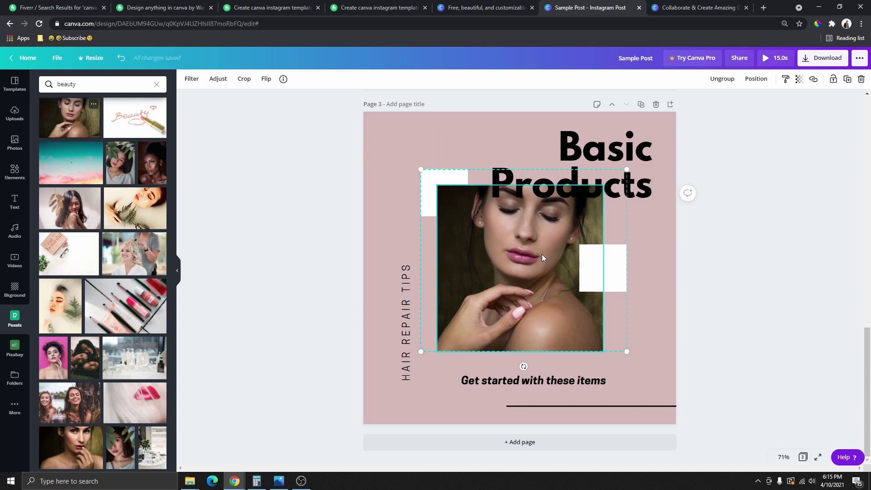
click(706, 238)
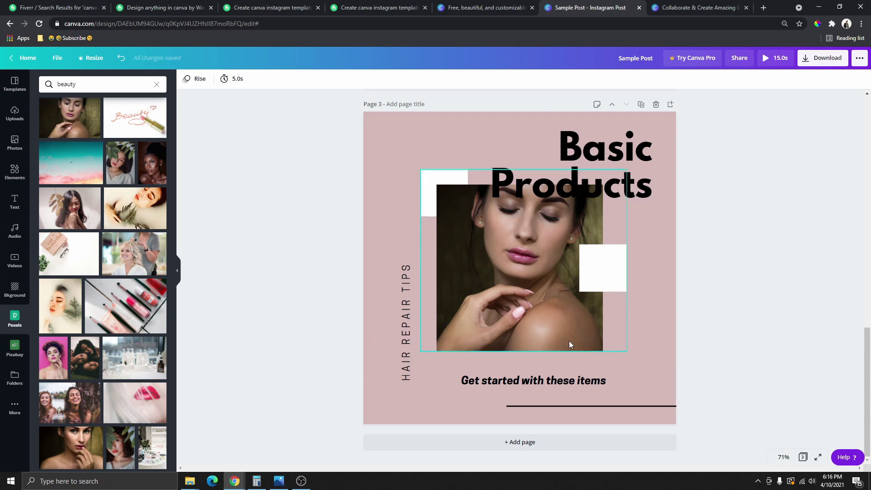
- Copy the black circles graphic from page 2's lower right corner and place it in page 3's upper left corner
scroll(570, 342, up, 4)
click(645, 246)
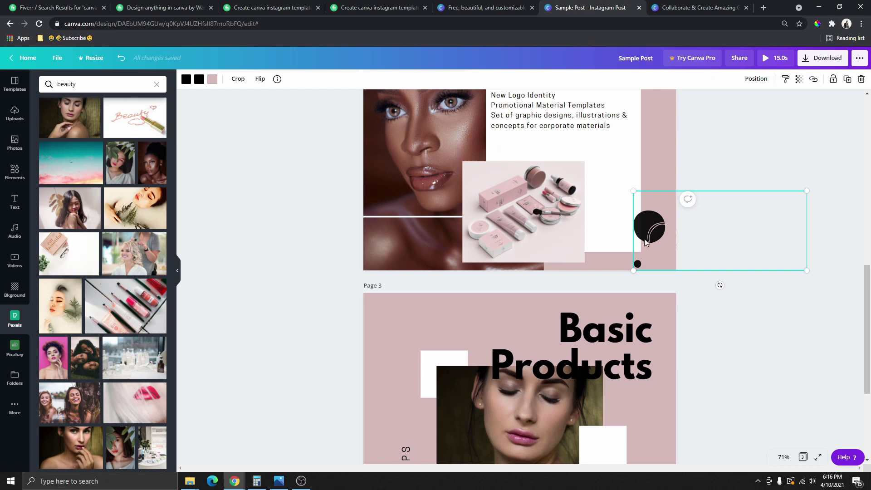
click(850, 84)
drag(725, 252, 328, 147)
scroll(388, 338, down, 4)
click(786, 256)
click(389, 147)
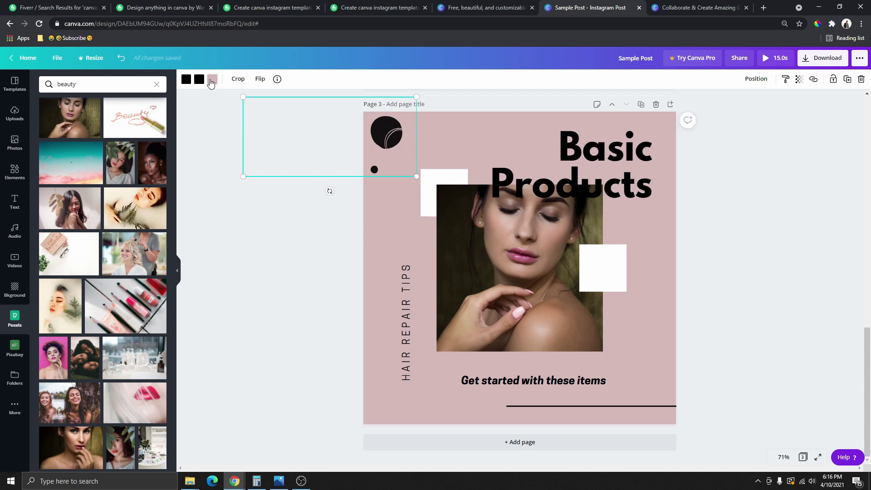
- Recolor the rings of page 3's circles graphic white and nudge the graphic slightly toward the page's left edge
click(212, 81)
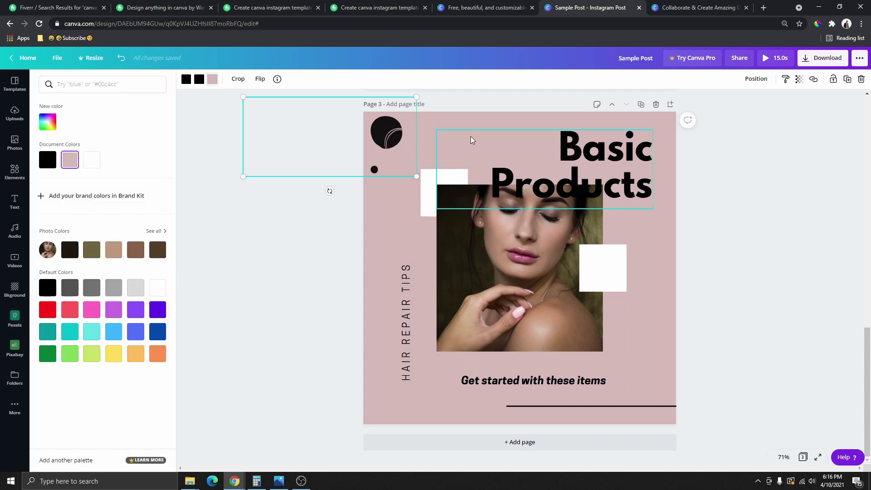
click(91, 161)
click(393, 153)
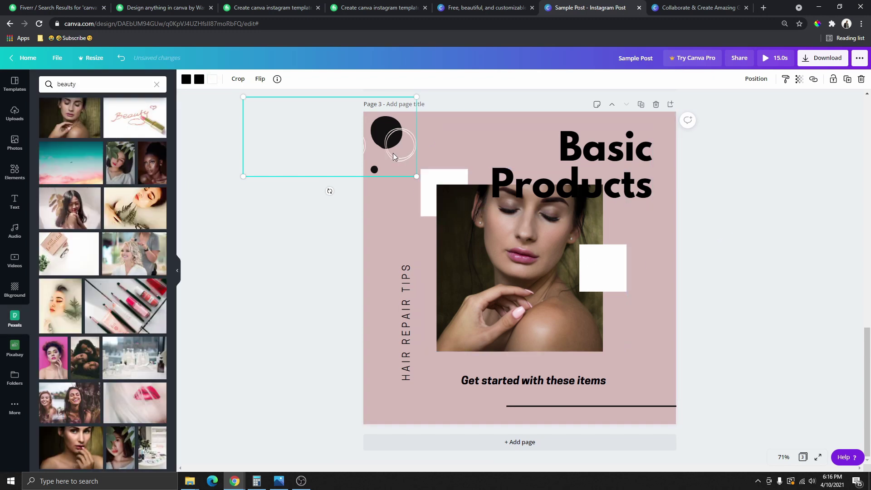
drag(393, 154, 390, 154)
click(710, 178)
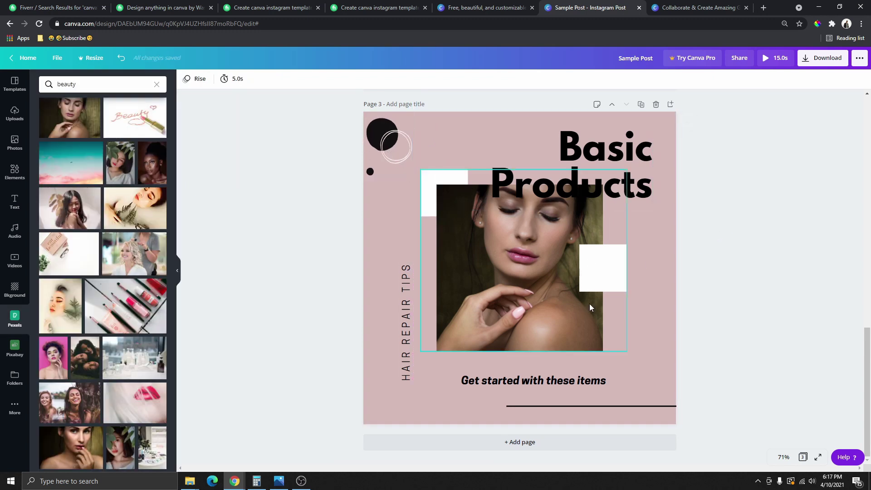
- Look over all three post pages to compare their styling
scroll(579, 298, up, 8)
scroll(590, 285, up, 6)
scroll(568, 262, down, 15)
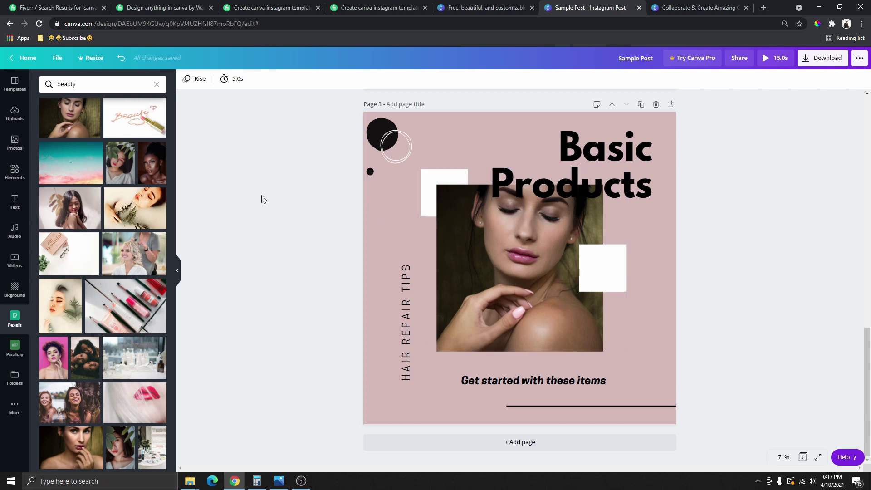
- Review page 1 of the skin-care design and open the download settings
scroll(608, 302, up, 15)
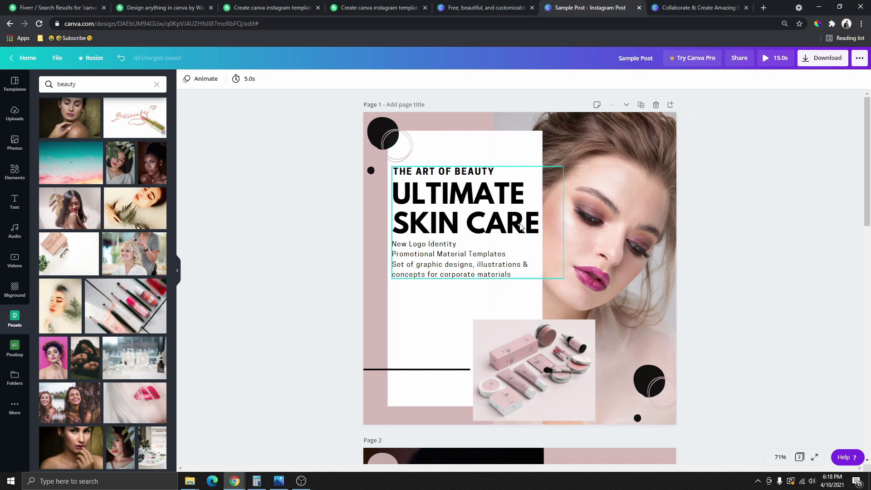
scroll(520, 228, down, 1)
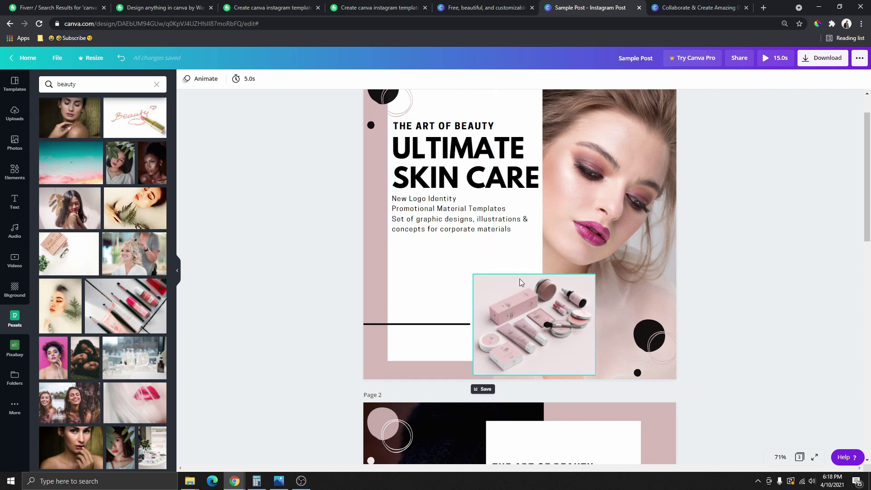
scroll(519, 277, up, 1)
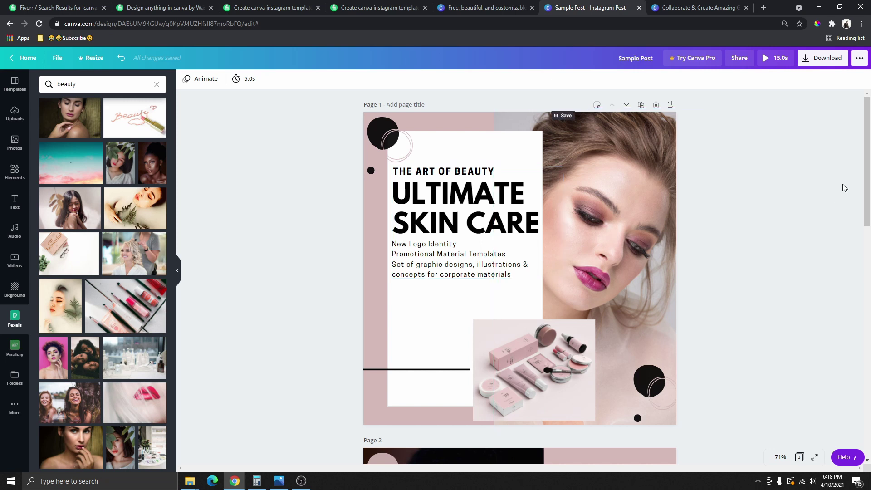
click(823, 62)
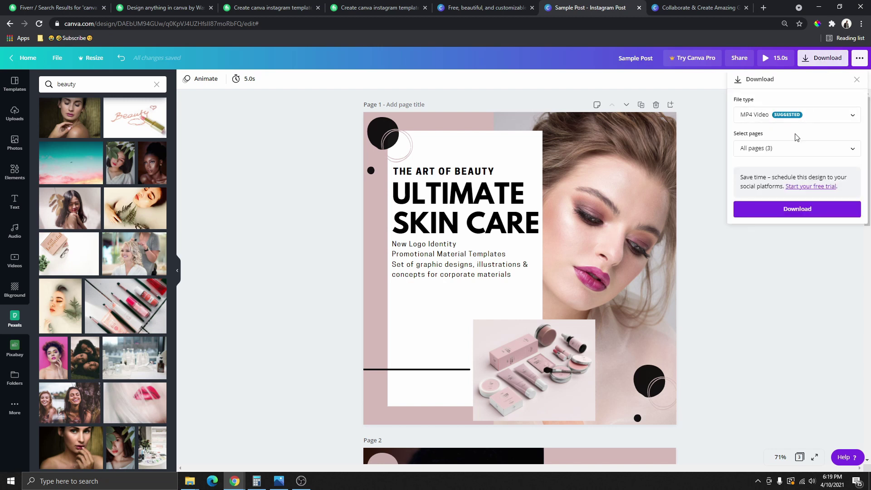
- Switch to the Fiverr gig pages and examine what the Canva sellers deliver, including the file formats in the "design anything in canva" gig
click(270, 10)
scroll(406, 195, down, 10)
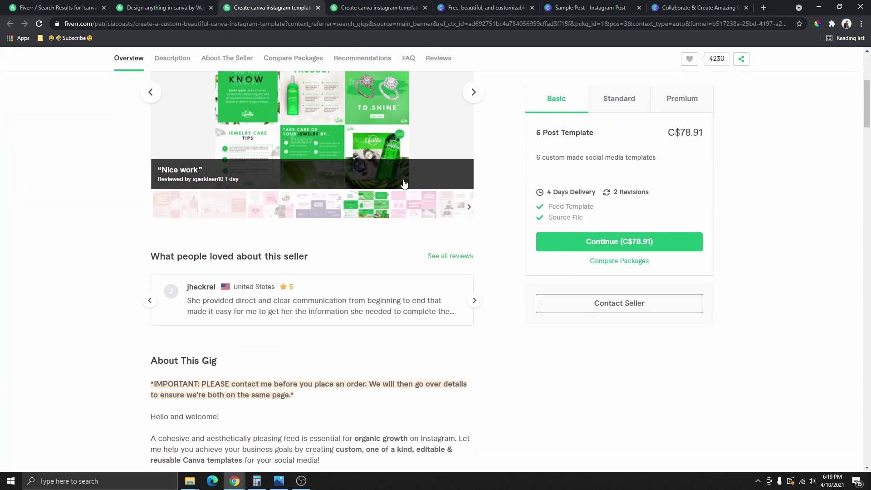
scroll(291, 113, up, 3)
click(174, 7)
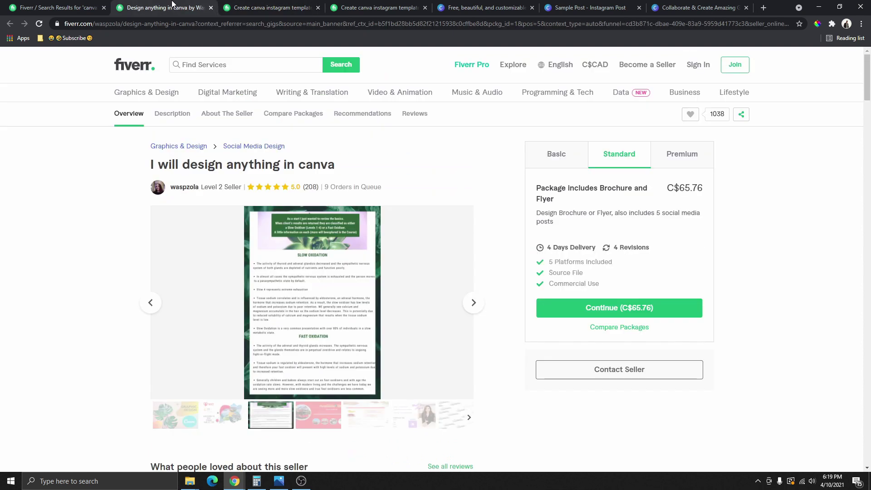
scroll(268, 200, down, 4)
scroll(257, 204, down, 7)
scroll(161, 173, up, 1)
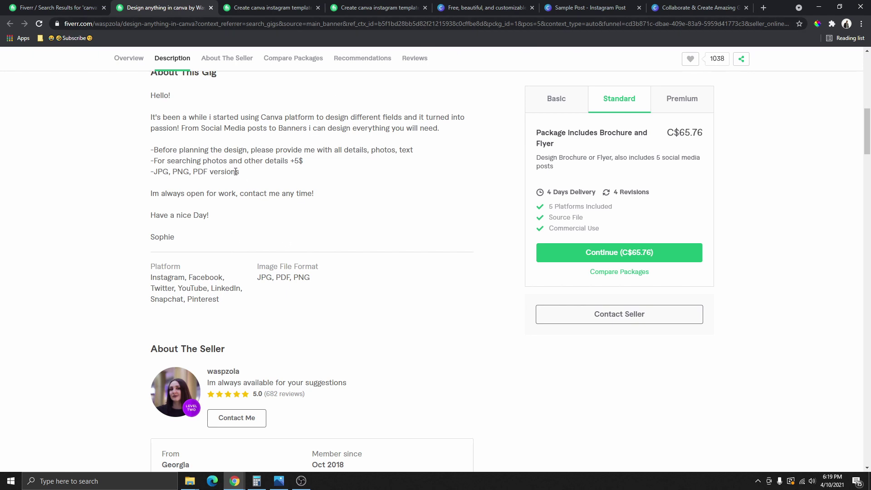
click(486, 7)
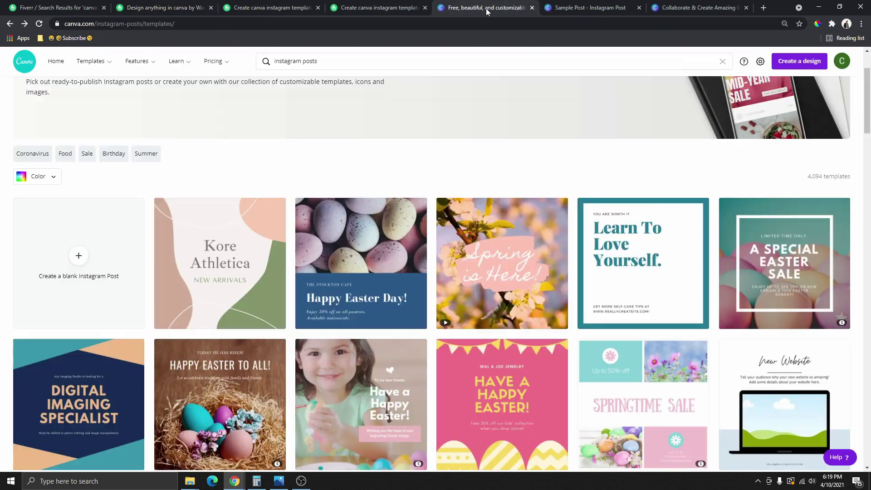
- Return to the Sample Post design in Canva and set the download file type to PNG
click(587, 9)
click(770, 101)
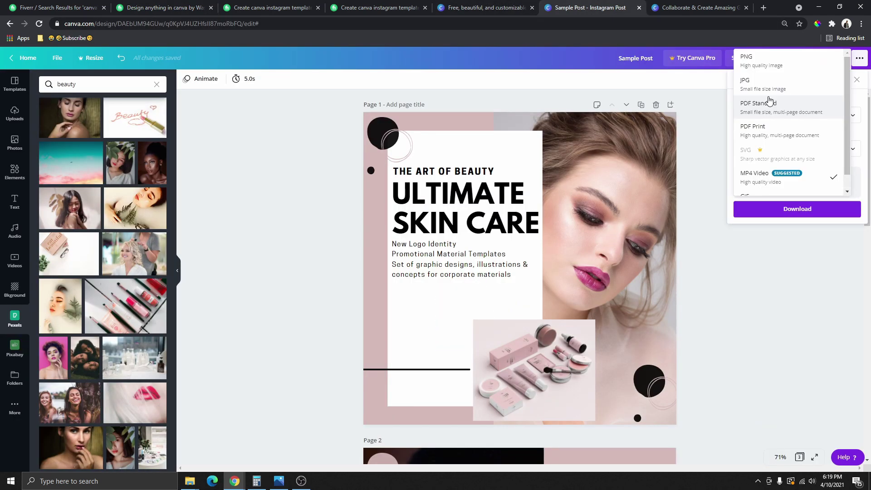
click(761, 63)
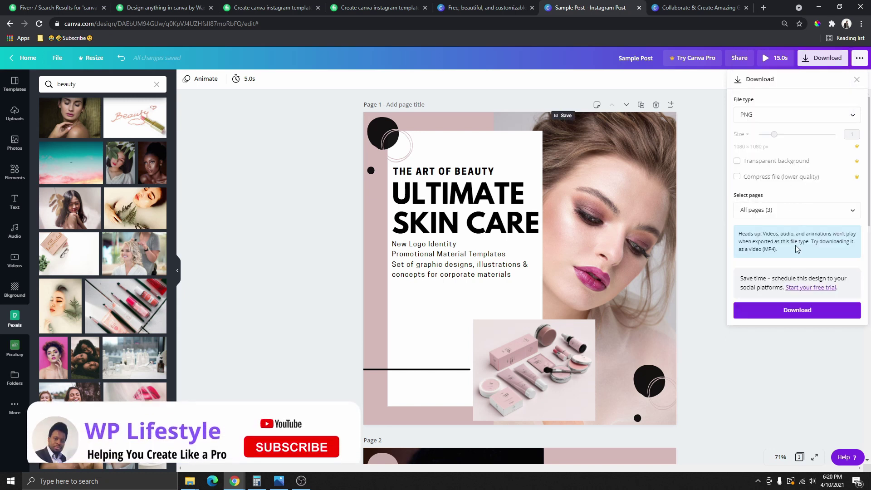
- Highlight the "JPG, PNG, PDF versions" line in the Fiverr gig description to check the promised formats
click(168, 8)
drag(155, 175, 167, 185)
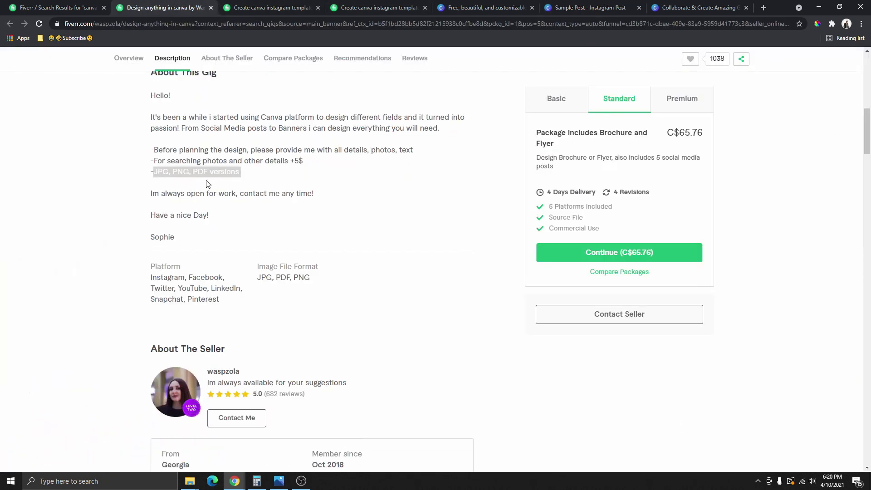
key(ctrl+Tab)
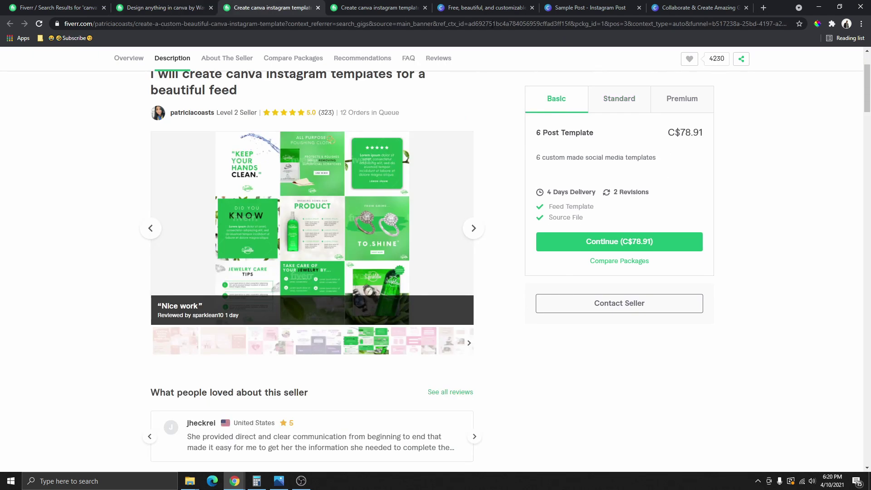
- Go back to the Canva design, look over its pages down to page 3 and close the download settings
click(595, 13)
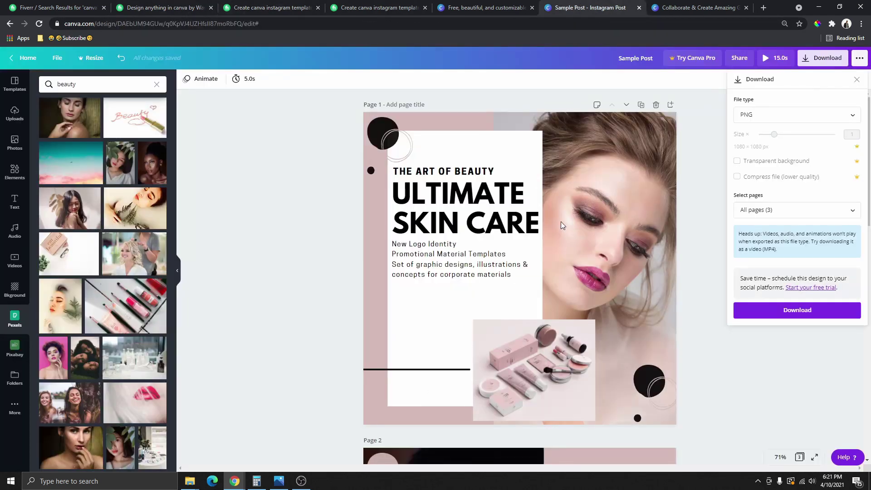
scroll(578, 222, down, 14)
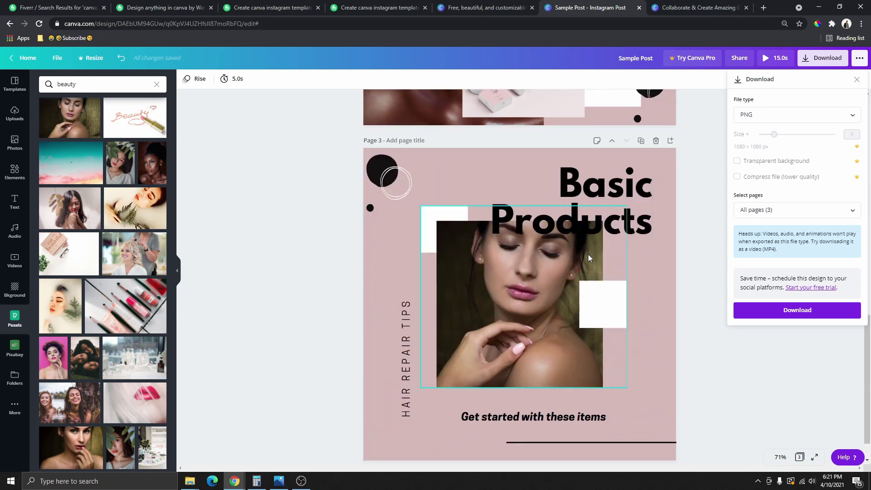
click(695, 236)
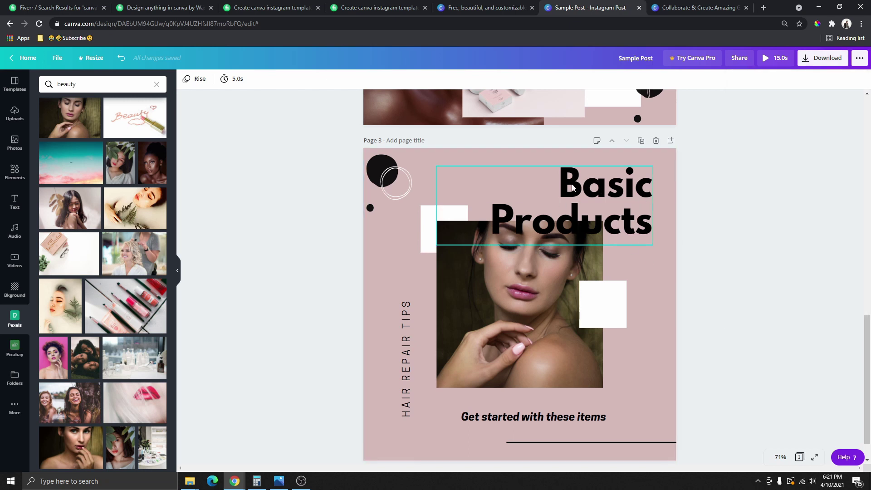
- Recolor the "Basic Products" heading on page 3 white
click(593, 193)
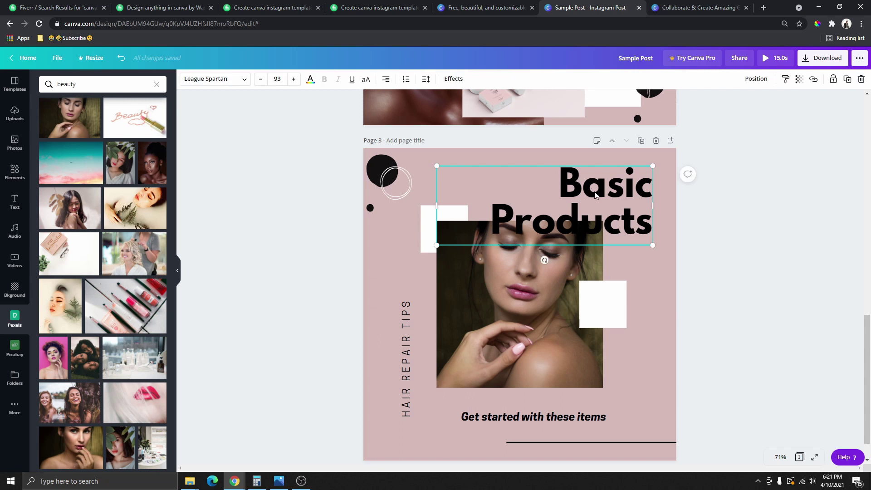
click(311, 79)
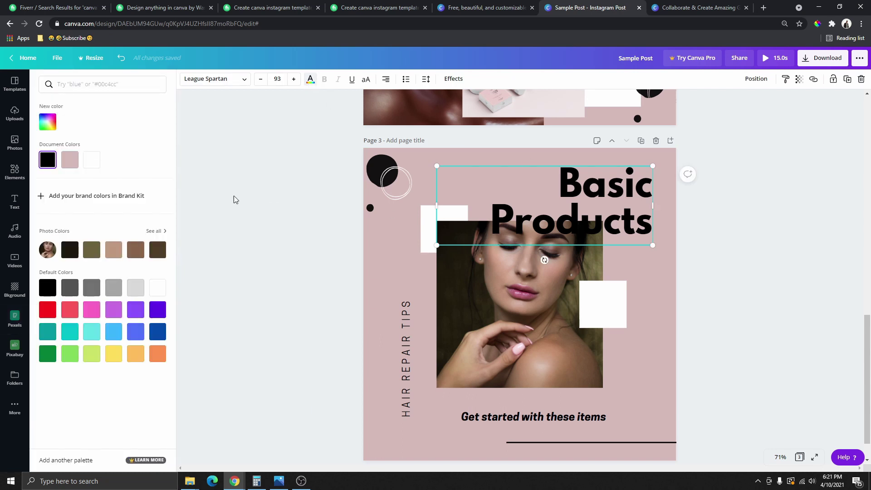
click(92, 159)
click(723, 264)
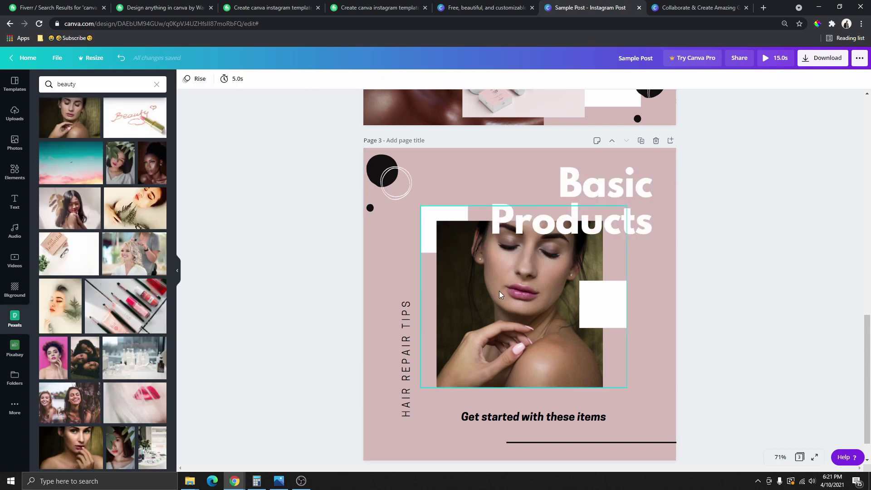
- Recolor the "Get started with these items" tagline on page 3 white
click(516, 418)
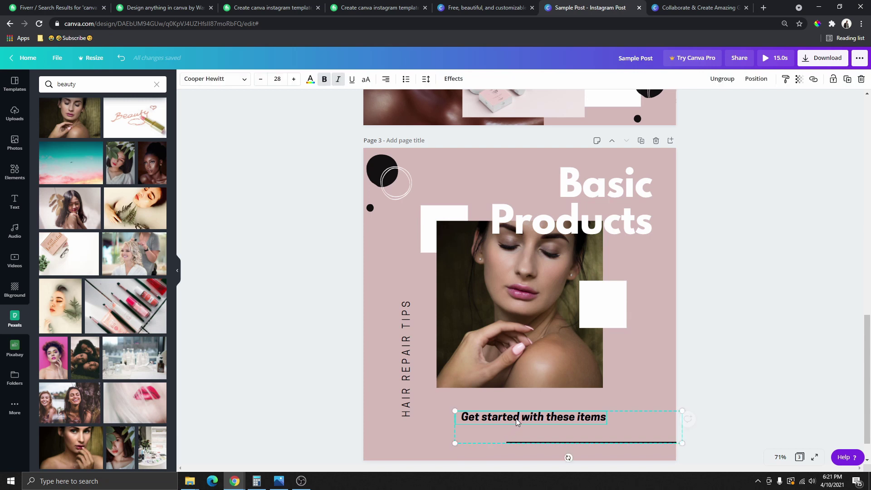
click(312, 80)
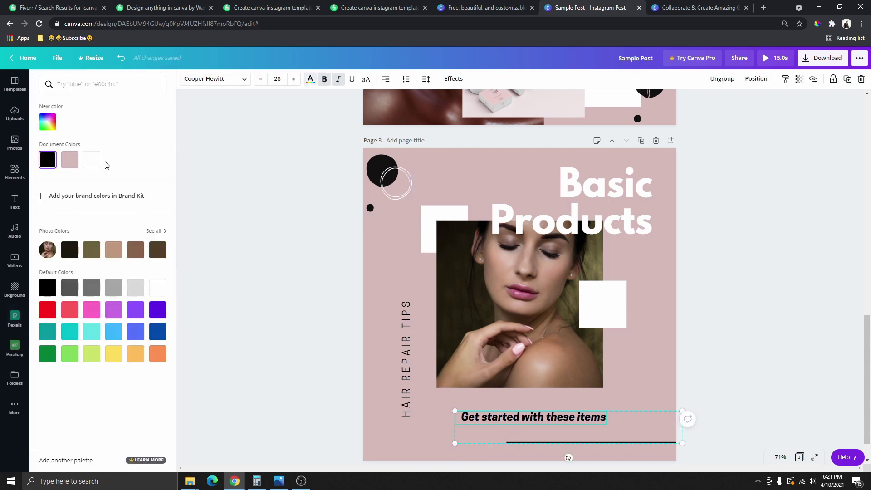
click(159, 286)
click(700, 280)
- Set the design's share link to "use as template" and copy the link
scroll(715, 266, up, 4)
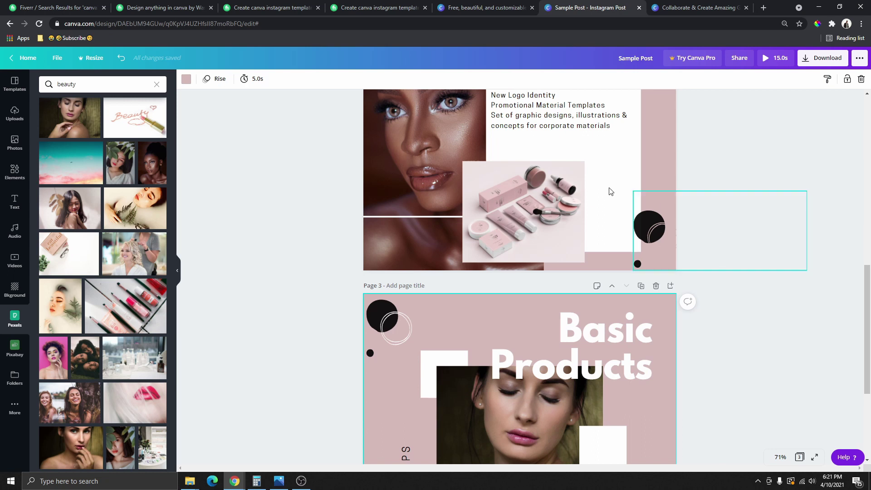
scroll(663, 203, up, 6)
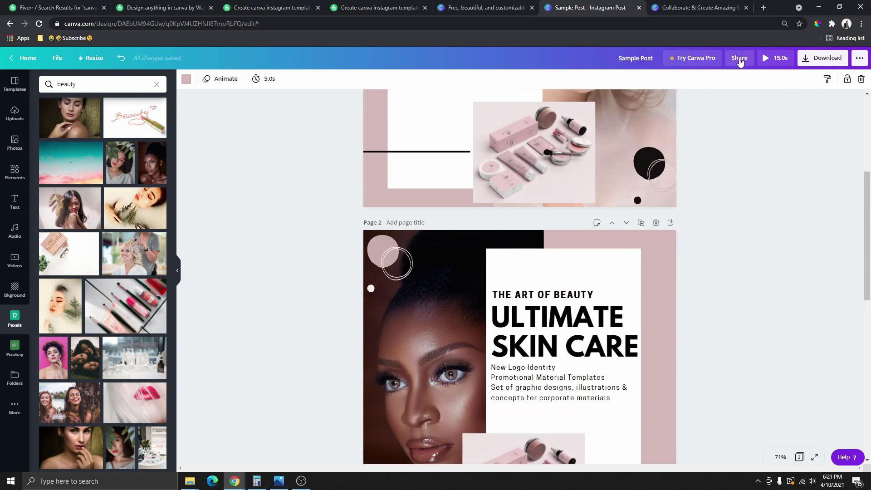
click(739, 60)
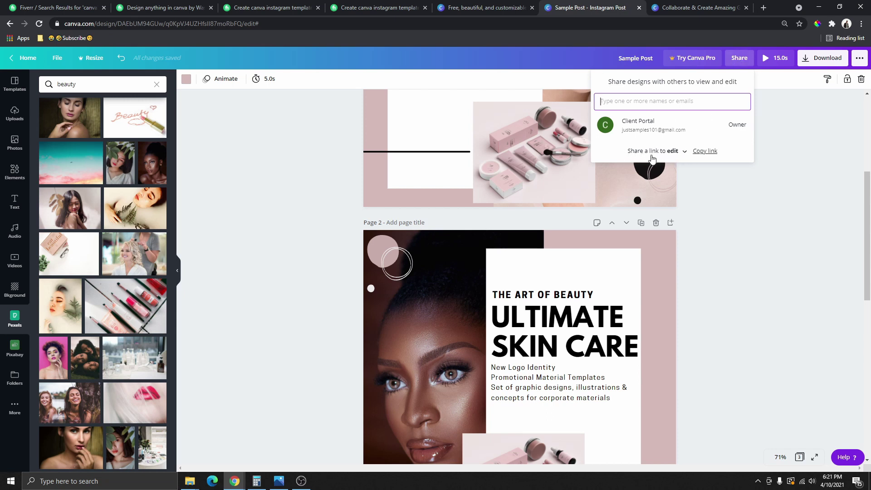
scroll(623, 153, down, 3)
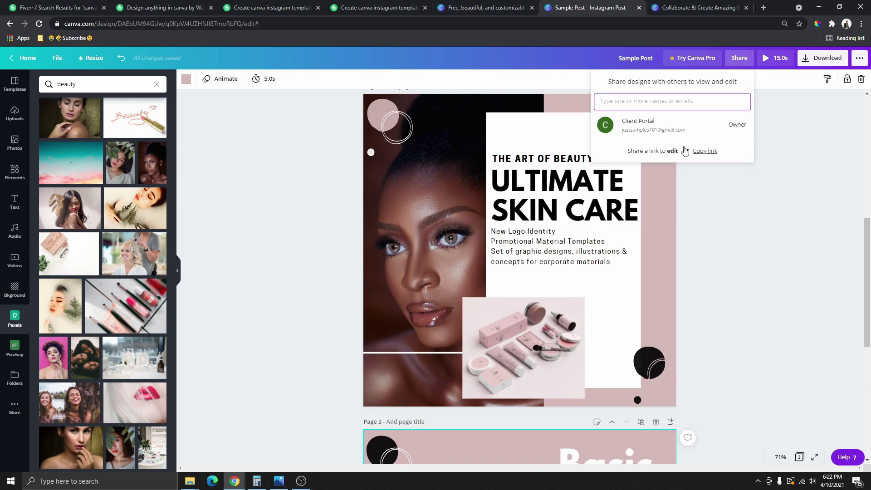
click(685, 151)
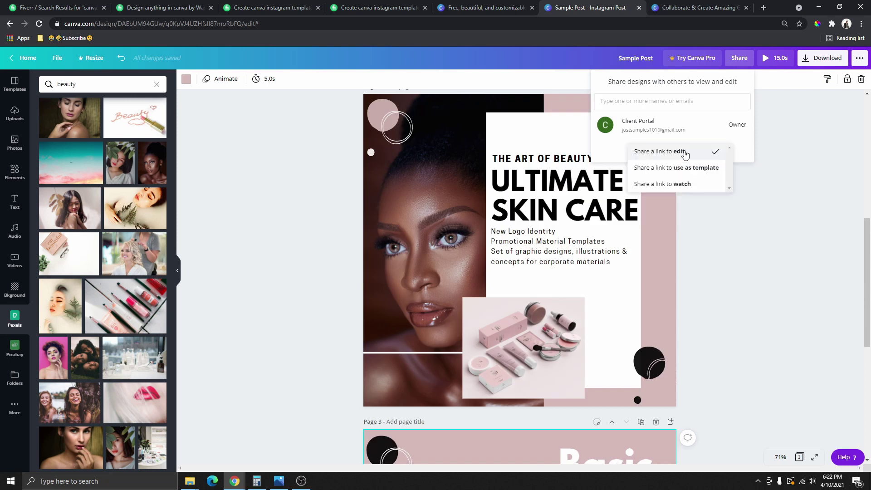
click(706, 170)
click(725, 153)
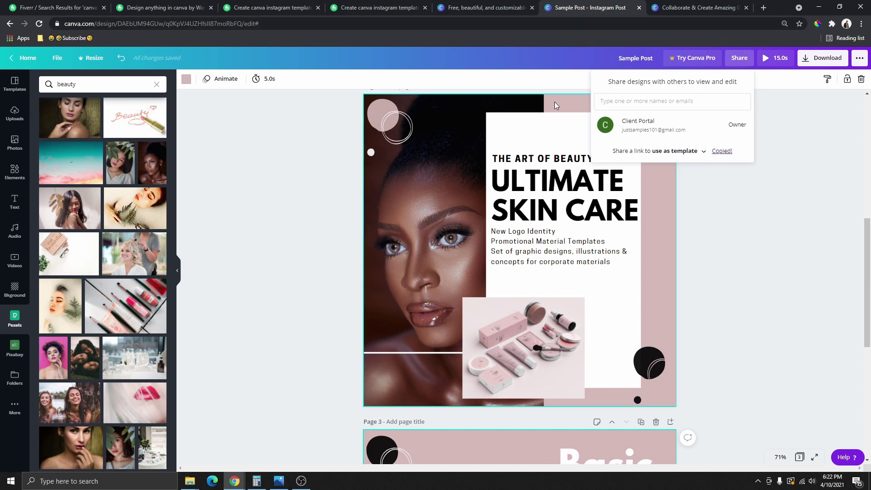
click(750, 197)
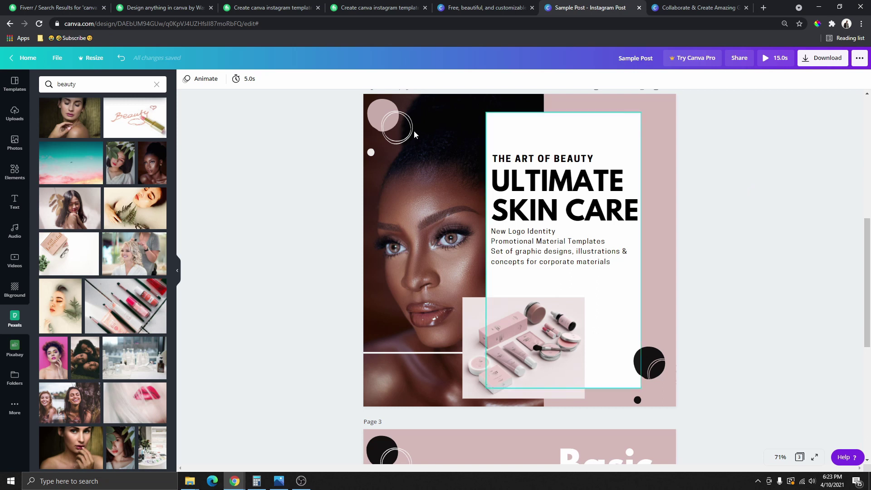
- Switch to Google Docs, create a blank document and paste the copied Canva template link into it
click(18, 38)
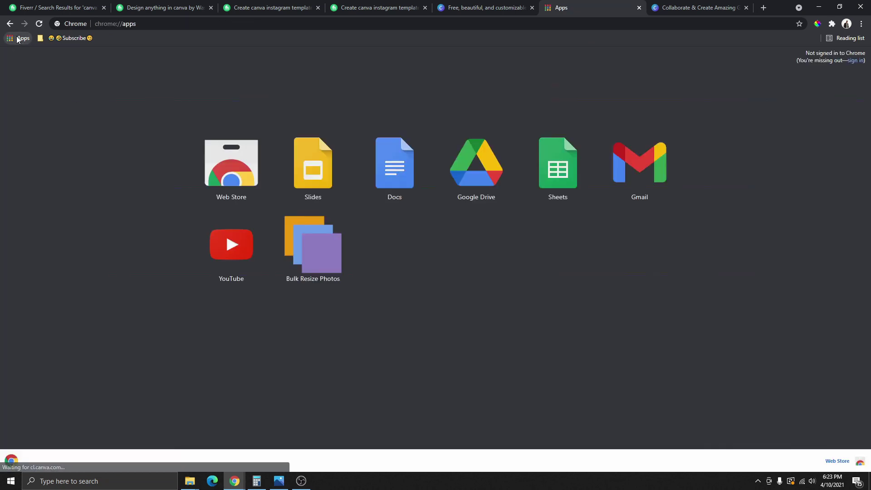
click(400, 181)
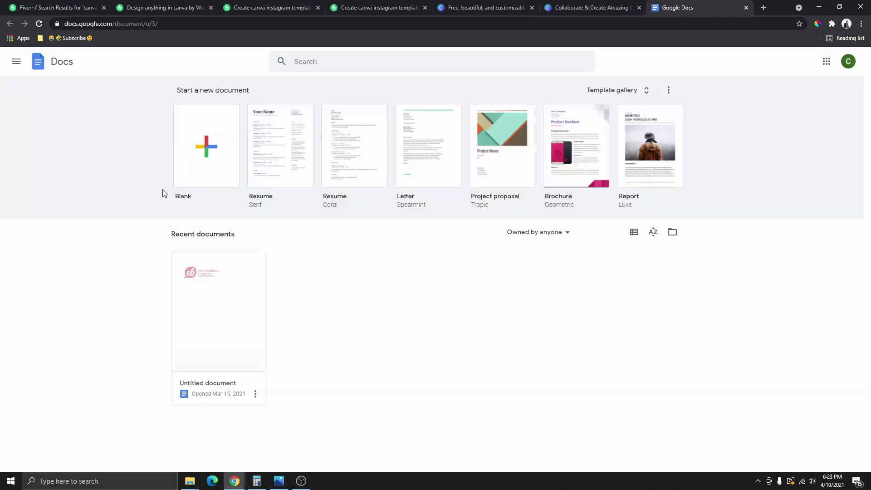
click(207, 148)
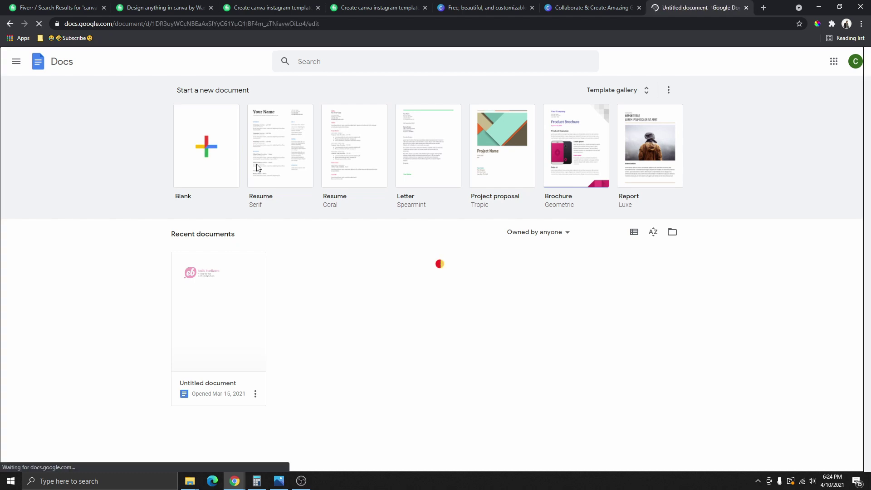
right_click(298, 157)
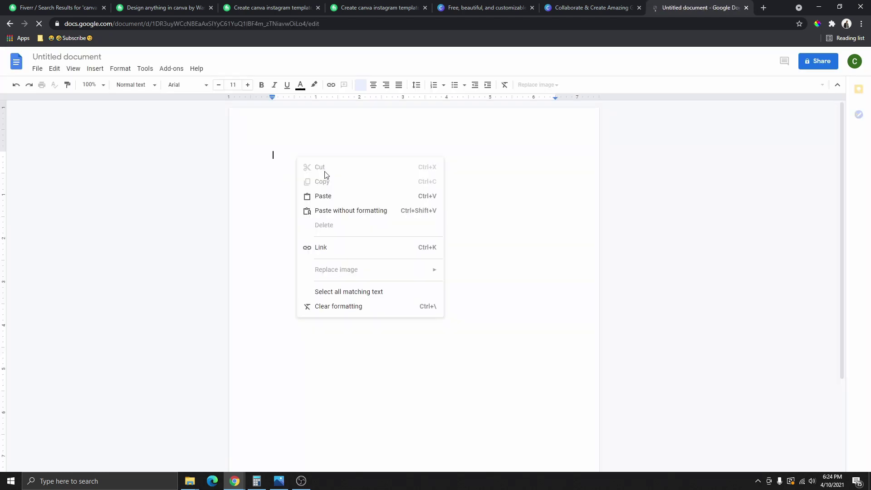
click(328, 200)
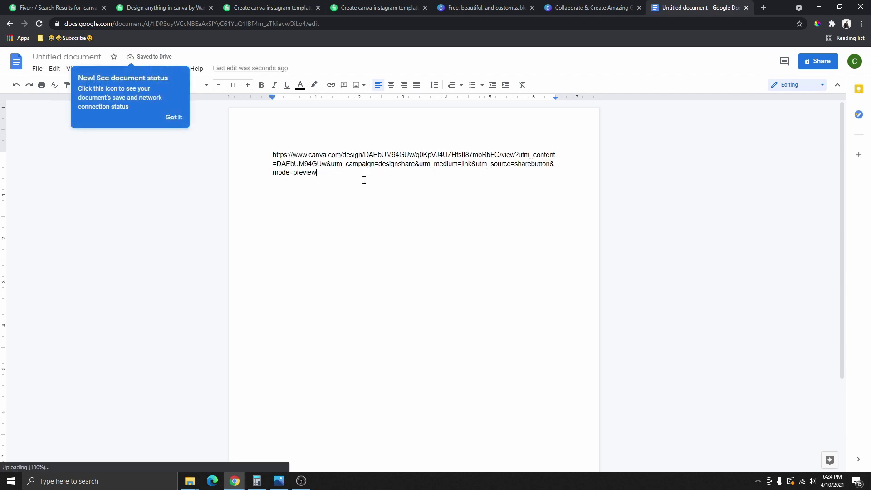
- Highlight the full Canva template link in the document and clear the selection
drag(336, 175, 271, 154)
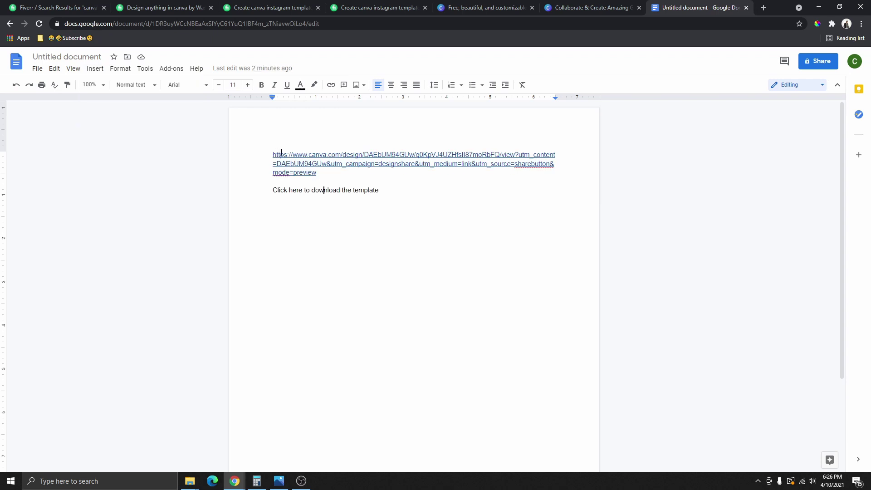
drag(316, 173, 268, 150)
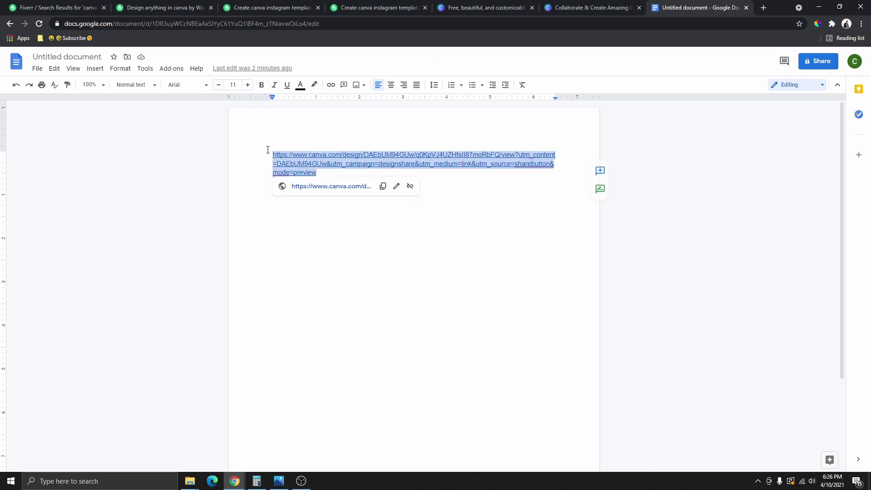
click(264, 140)
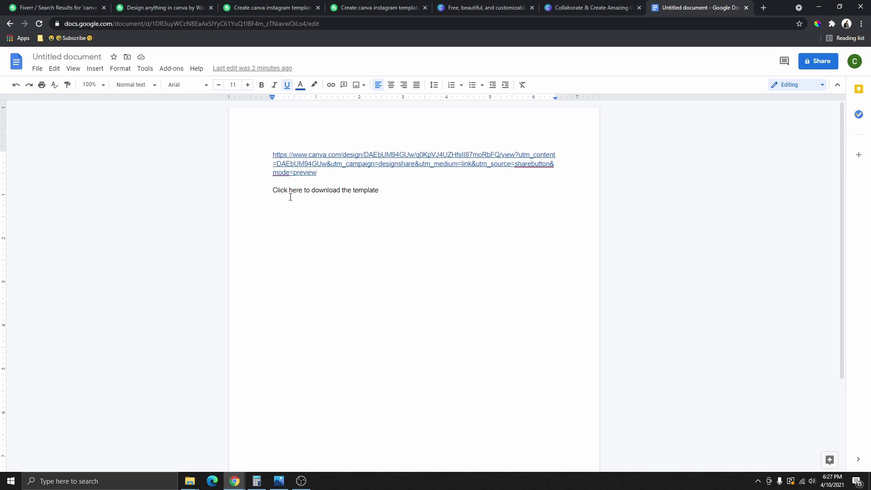
- Clear the formatting of the "Click here to download the template" line and hyperlink it to the copied Canva template link
drag(271, 193, 390, 190)
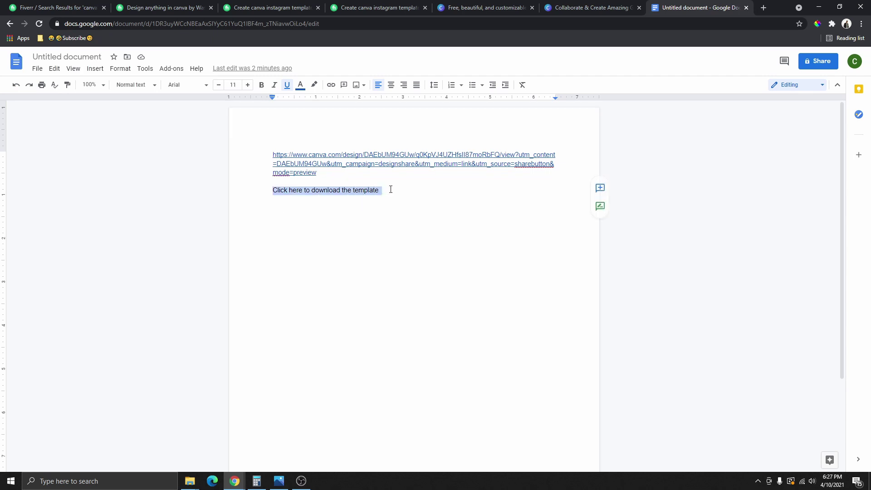
key(ctrl+backslash)
click(332, 86)
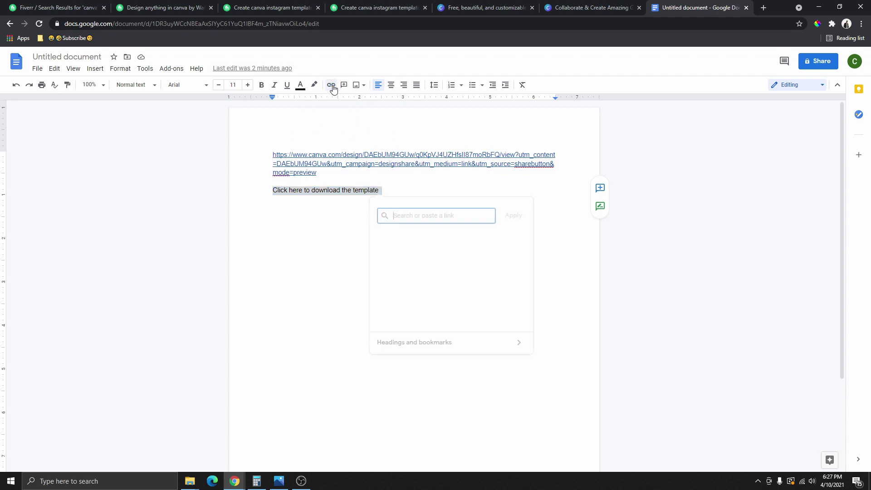
right_click(404, 215)
click(439, 283)
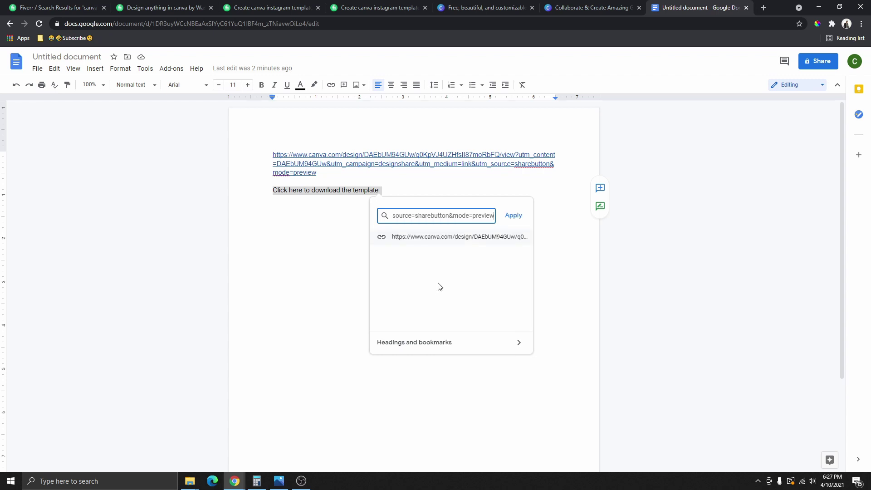
click(512, 216)
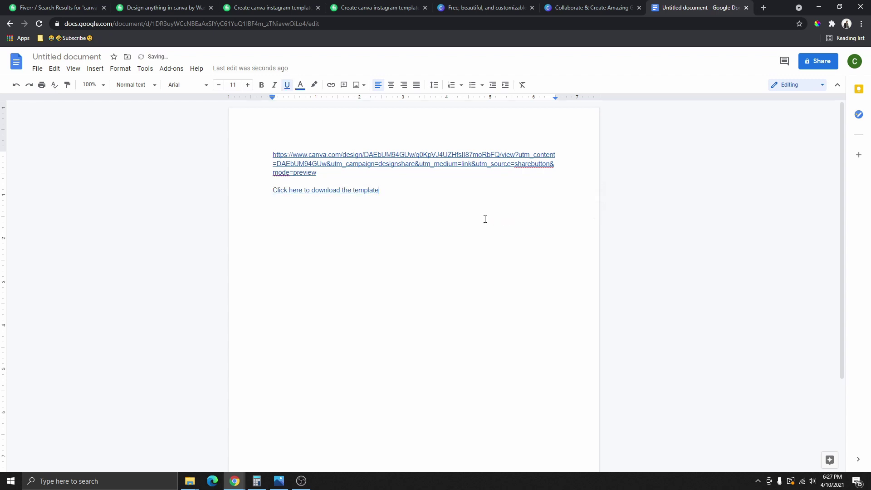
- Remove the raw Canva template URL above the hyperlinked line, leaving only the "Click here to download the template" link
key(Up)
key(Down)
drag(317, 173, 271, 157)
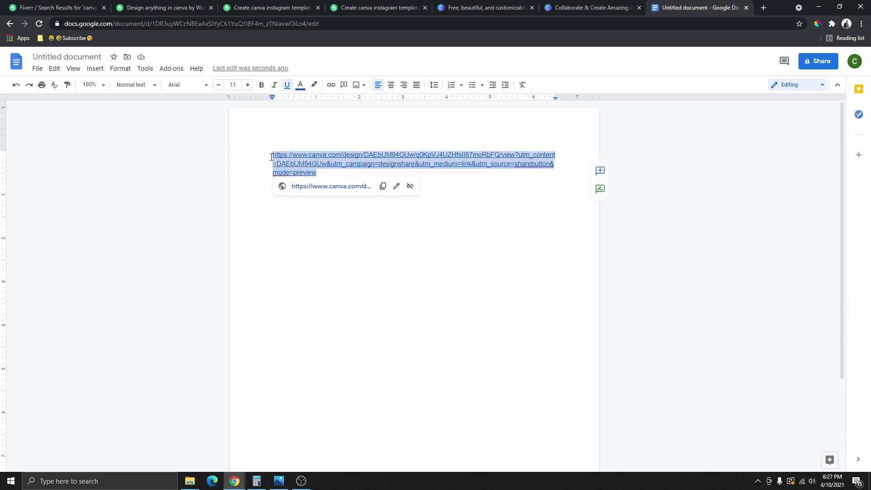
key(ctrl+v)
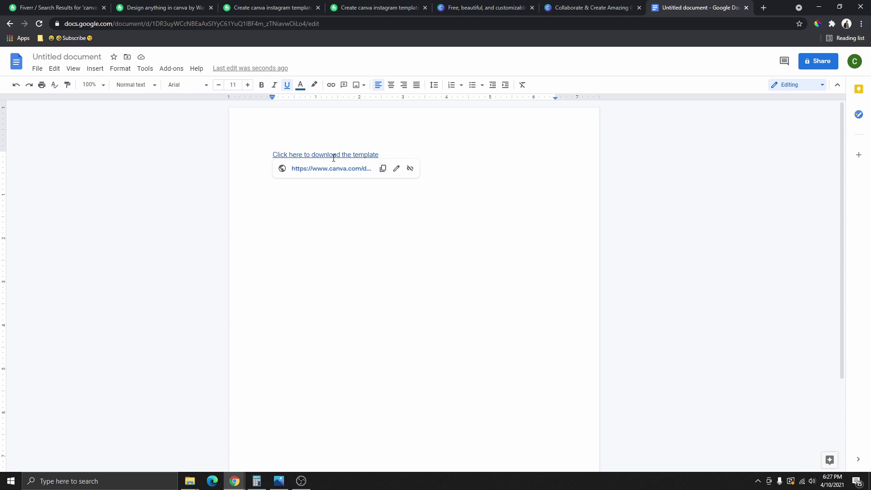
- Open the shared template link in Canva as a client would and use the template to create an editable copy
click(472, 150)
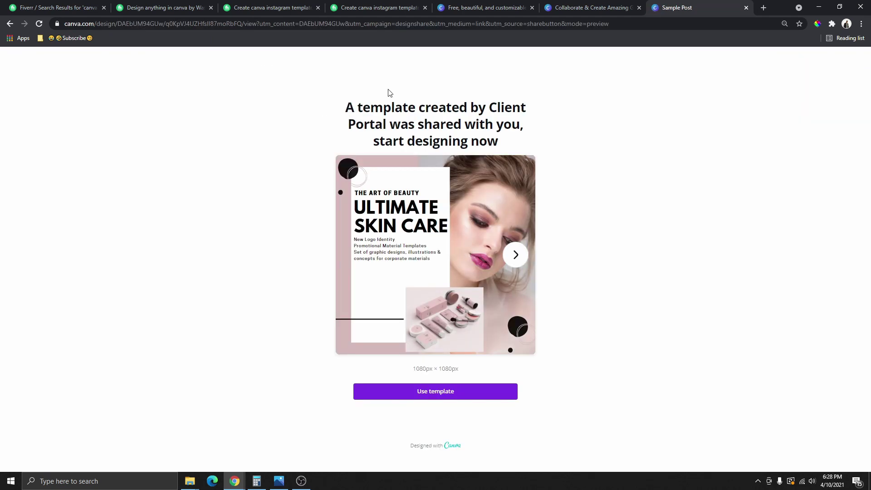
click(450, 393)
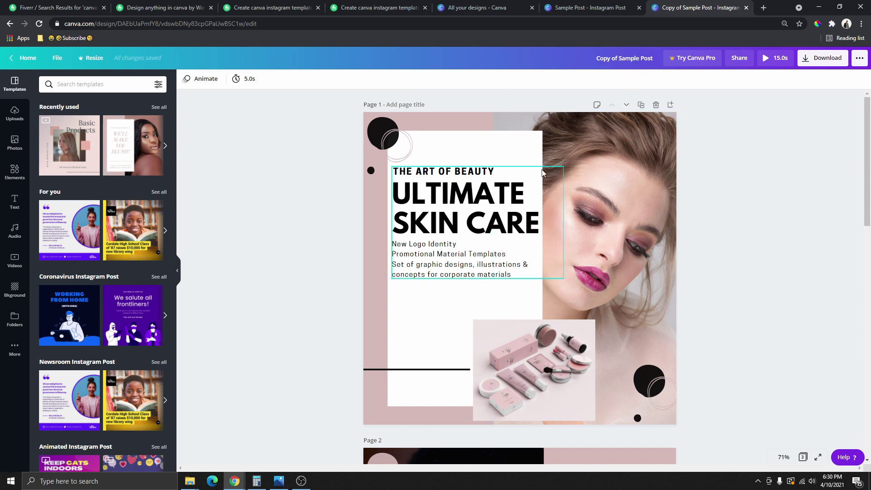
- Recolor the "ULTIMATE SKIN CARE" heading on page 1 of the copied design deep violet from the default colors
click(463, 205)
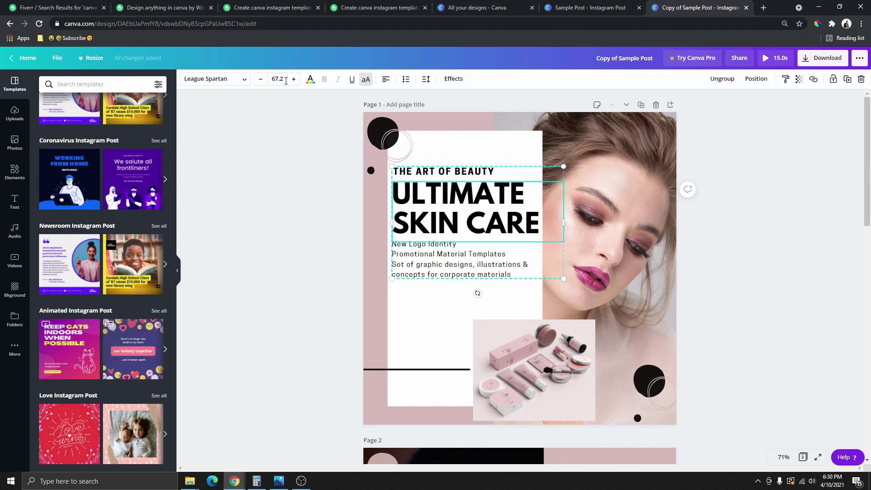
click(310, 79)
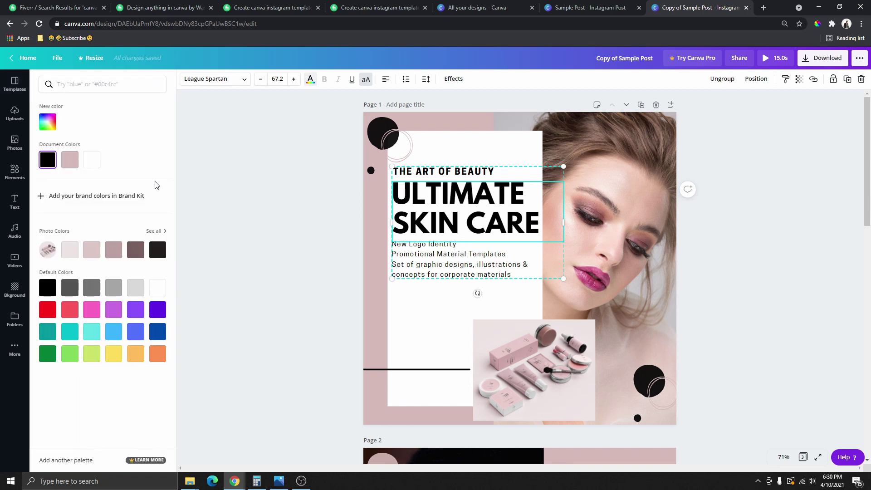
click(158, 310)
click(445, 309)
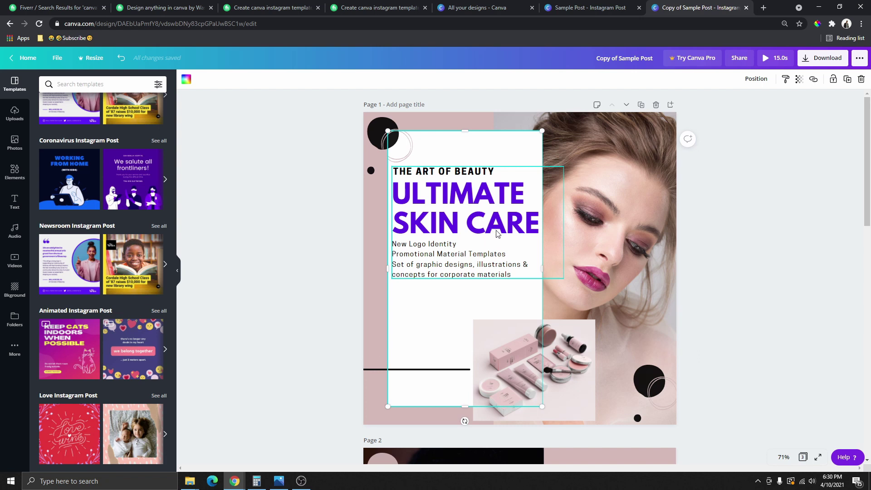
- Compare the original Sample Post design with the edited copy, and return to the copy
click(588, 8)
click(637, 56)
scroll(478, 293, down, 5)
scroll(477, 293, up, 5)
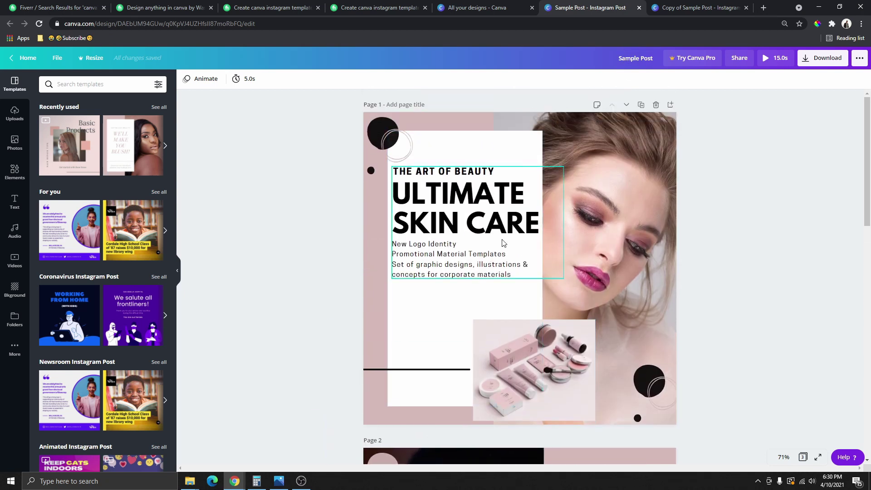
key(ctrl+Tab)
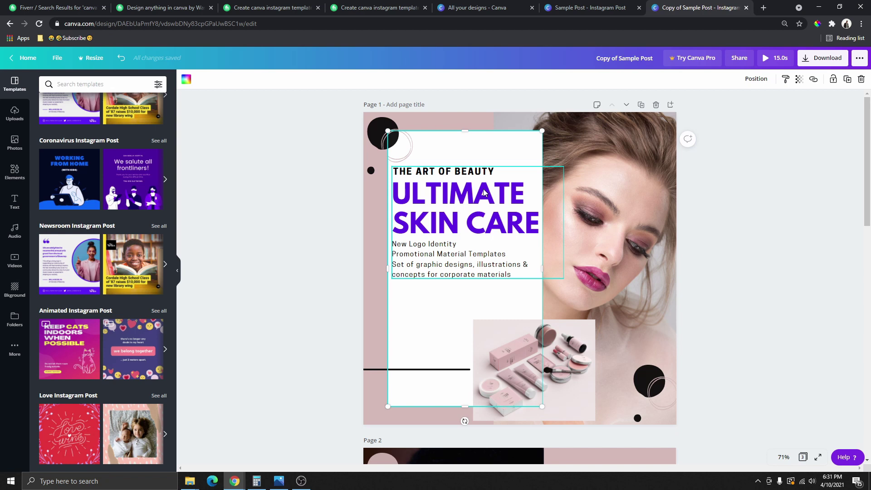